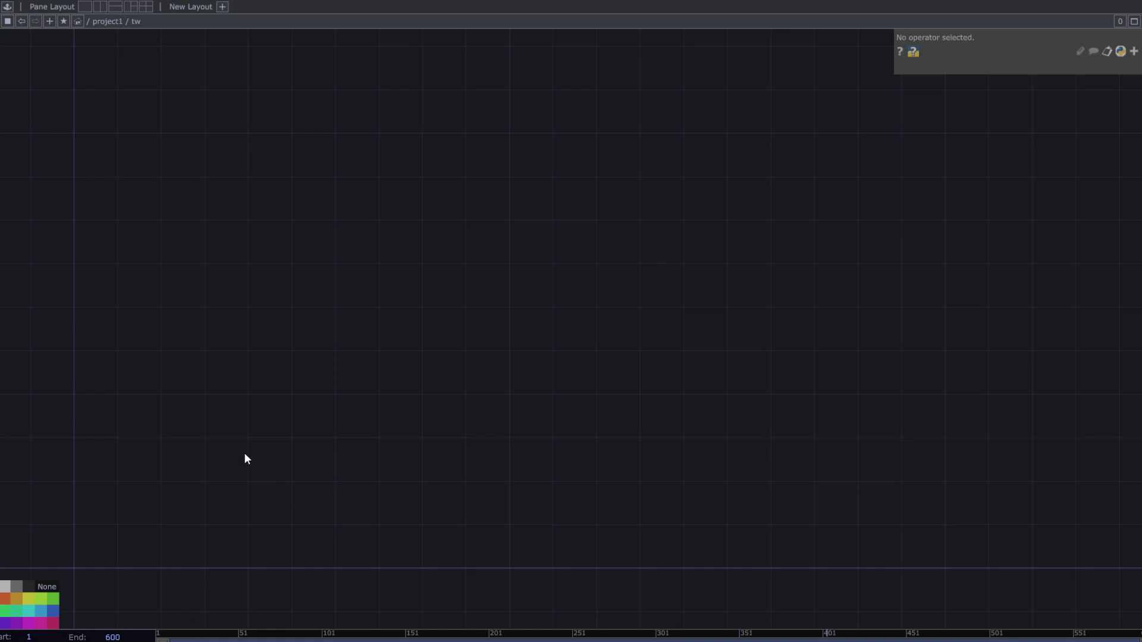
Add a Movie File In TOP to the empty network
key("Tab")
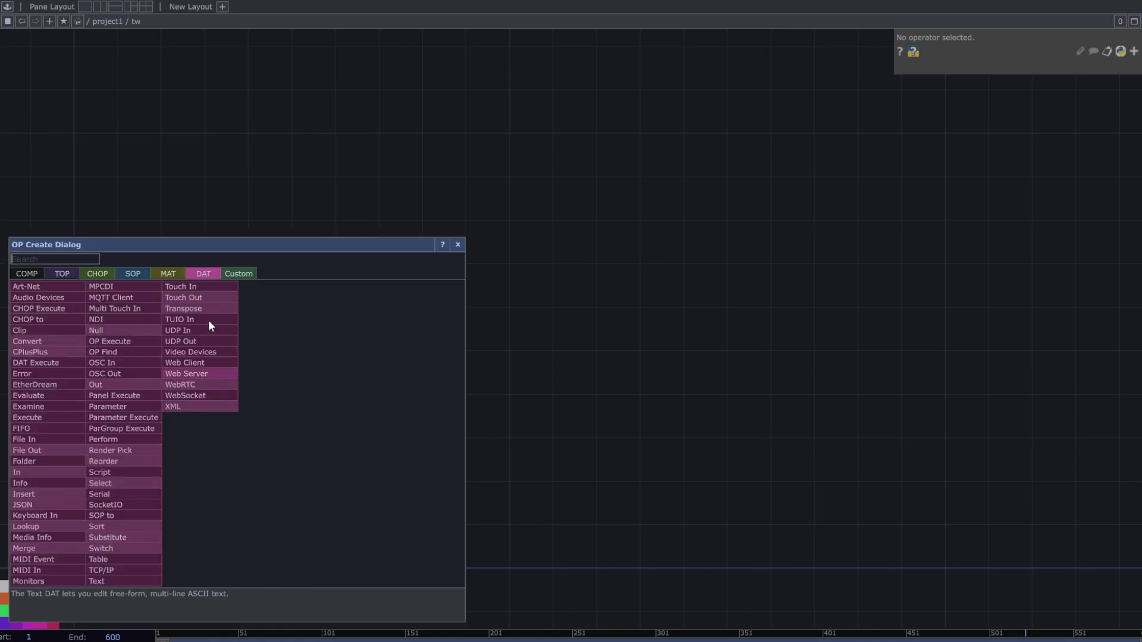
left_click(63, 274)
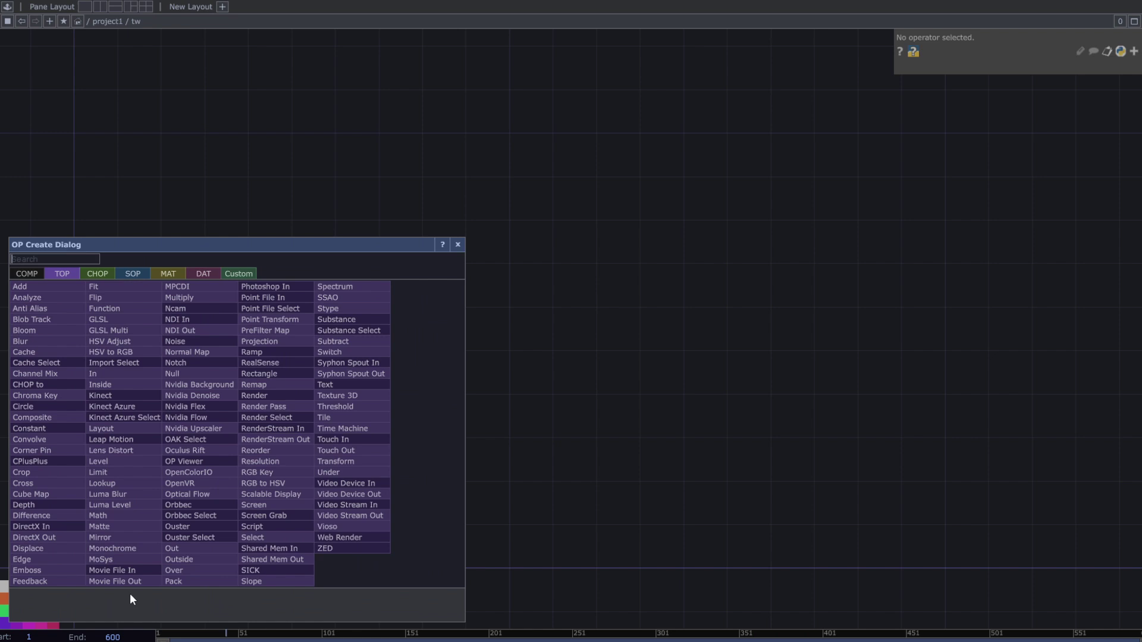
left_click(140, 571)
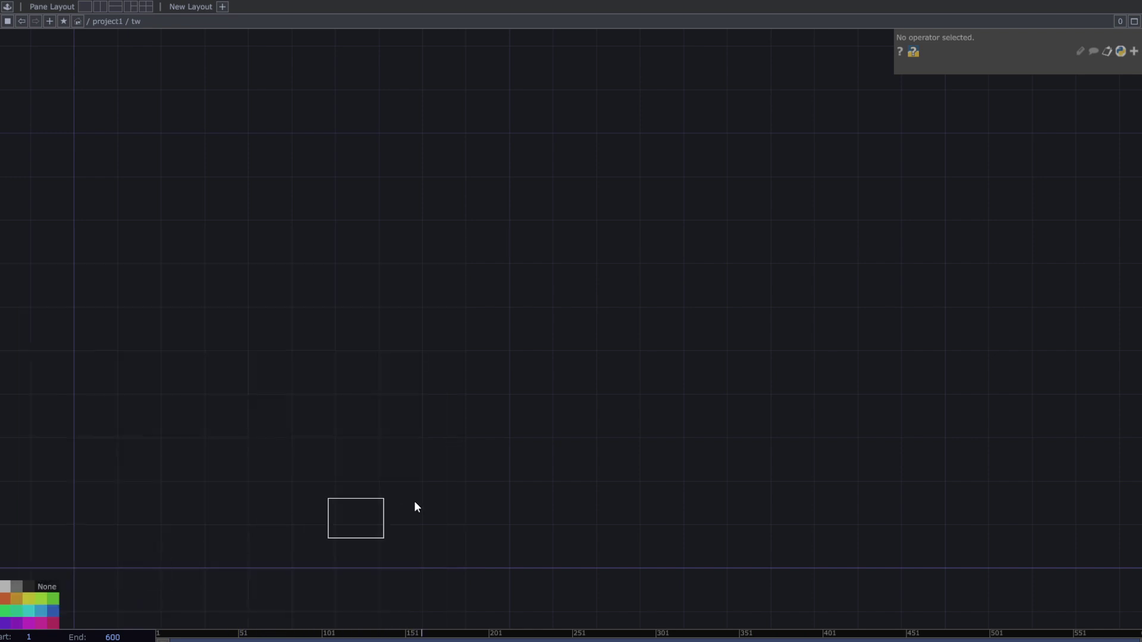
left_click(434, 512)
scroll(457, 526, "up", 3)
scroll(461, 528, "up", 3)
left_click_drag(465, 527, 506, 535)
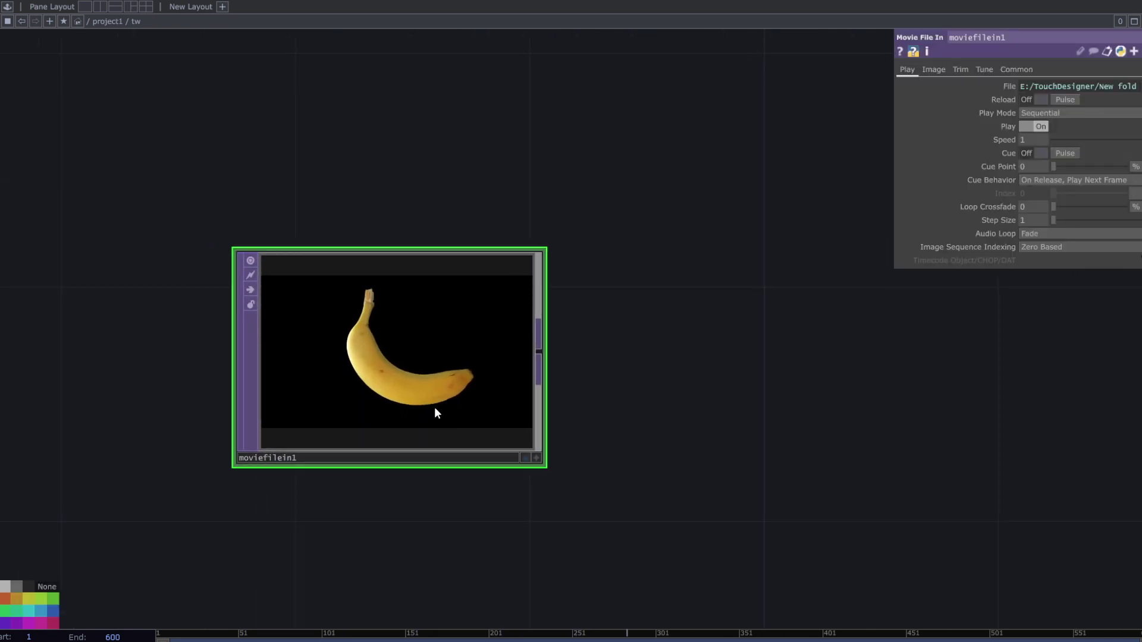
Expand the File parameter of the Movie File In operator to show its expression
left_click_drag(427, 420, 544, 362)
left_click_drag(486, 543, 495, 547)
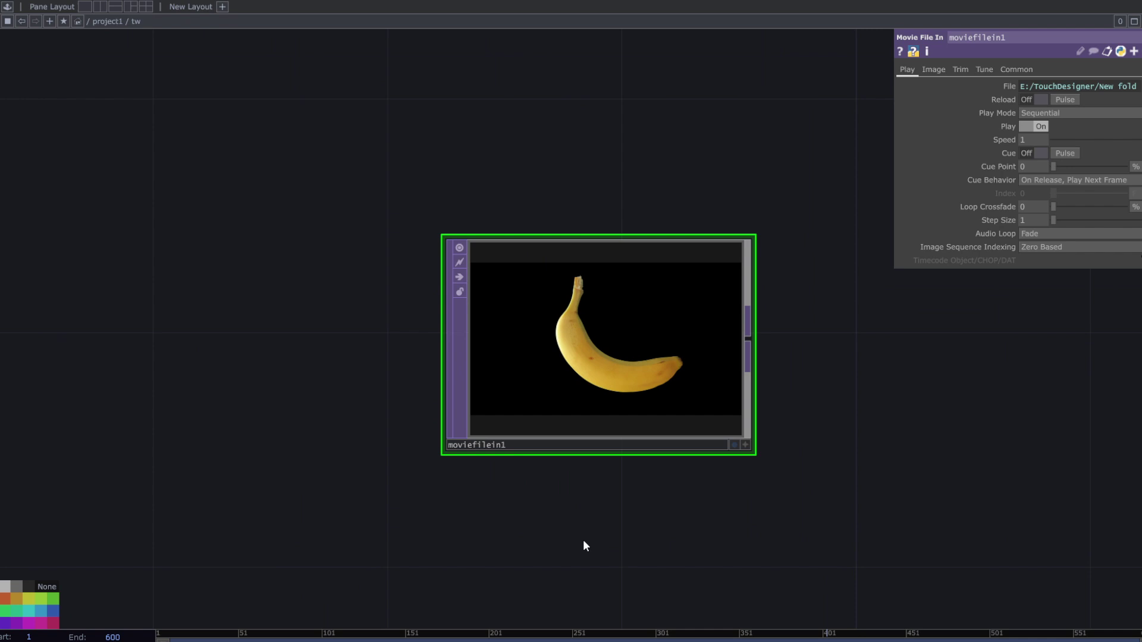
left_click_drag(583, 540, 588, 547)
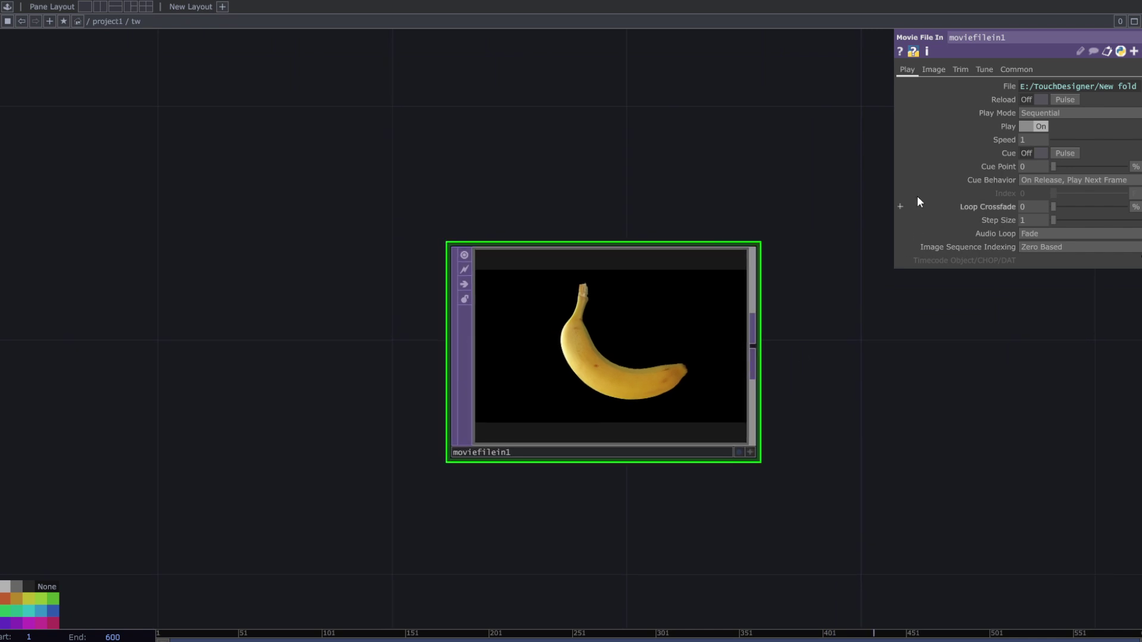
left_click(1005, 87)
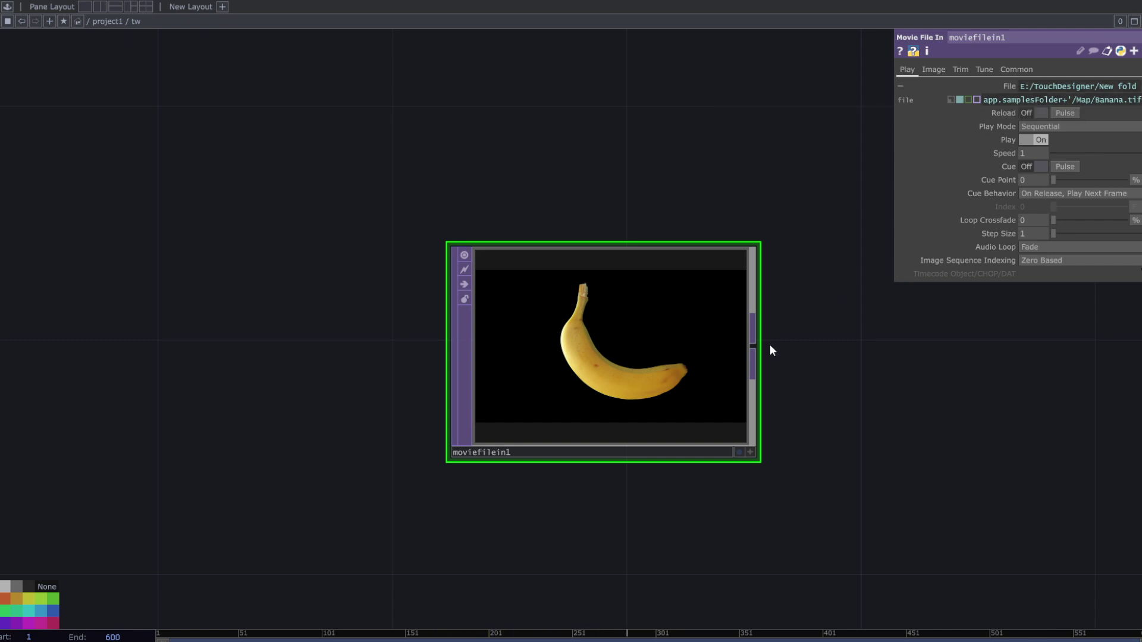
Move the Movie File In node further right in the network to free space before it
scroll(771, 344, "down", 2)
scroll(862, 355, "down", 3)
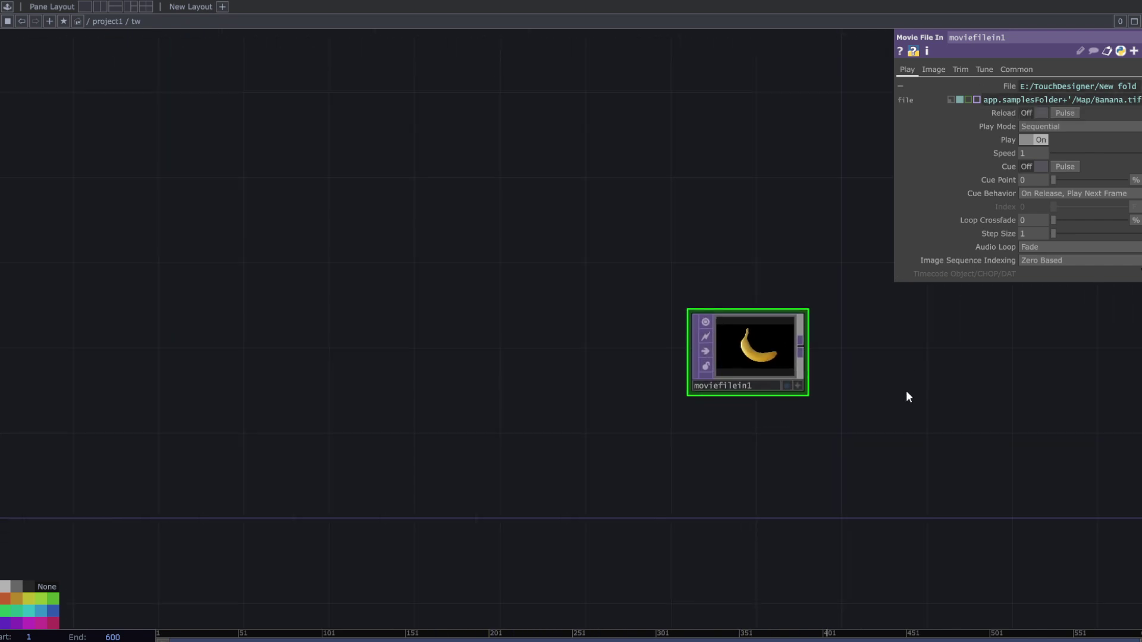
left_click_drag(843, 384, 777, 383)
left_click_drag(687, 378, 901, 314)
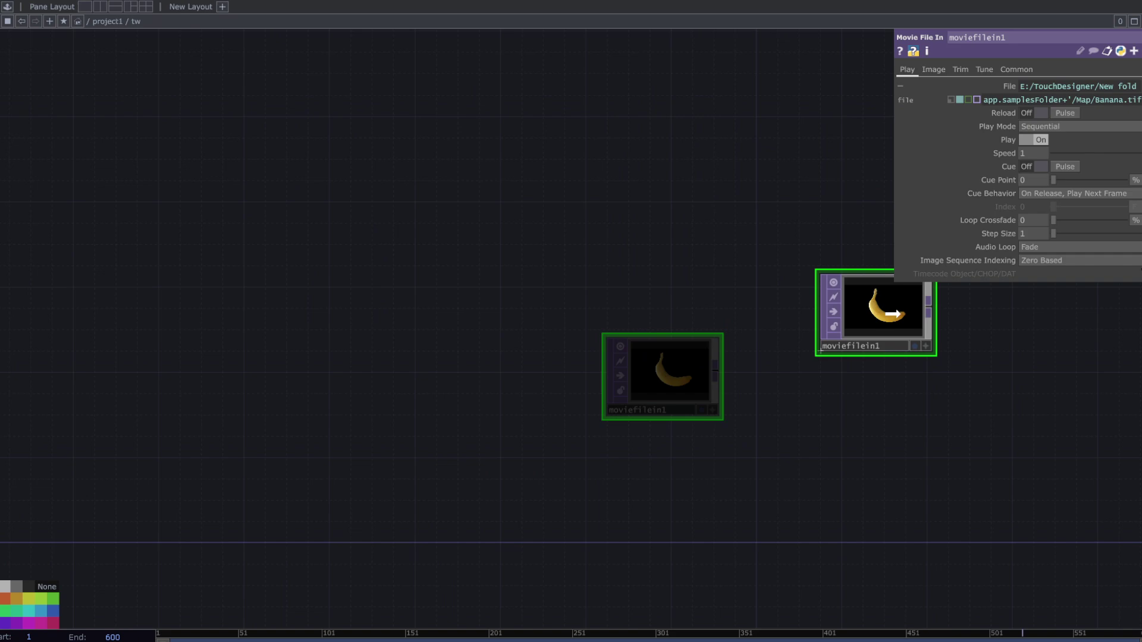
left_click_drag(478, 490, 876, 458)
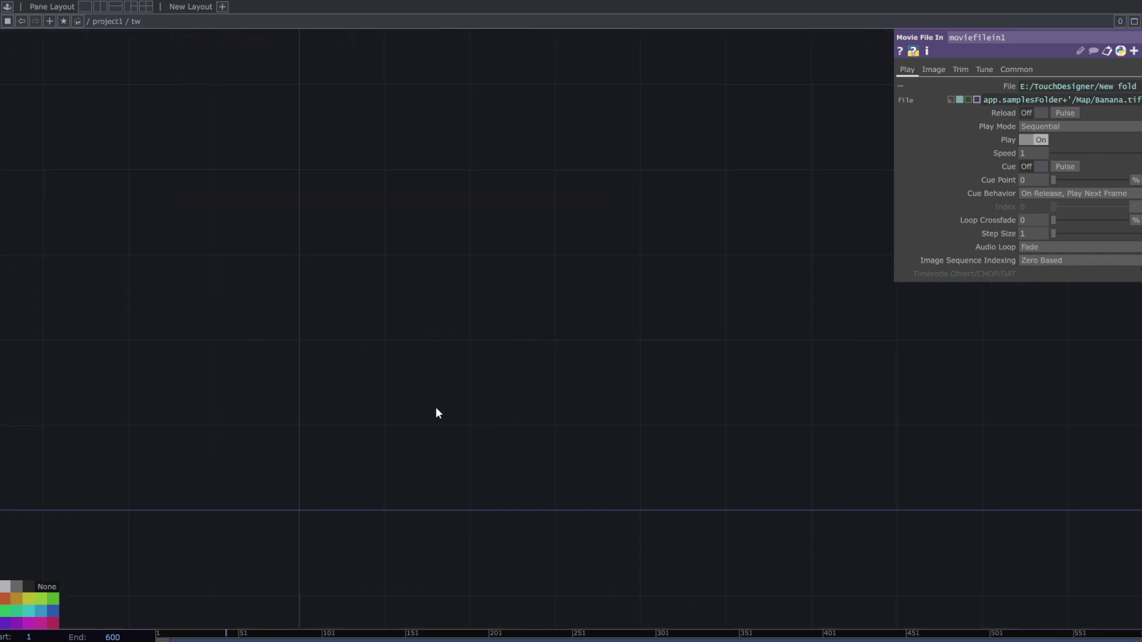
Add a Folder DAT in the empty area left of the Movie File In node
scroll(437, 412, "up", 2)
key("Tab")
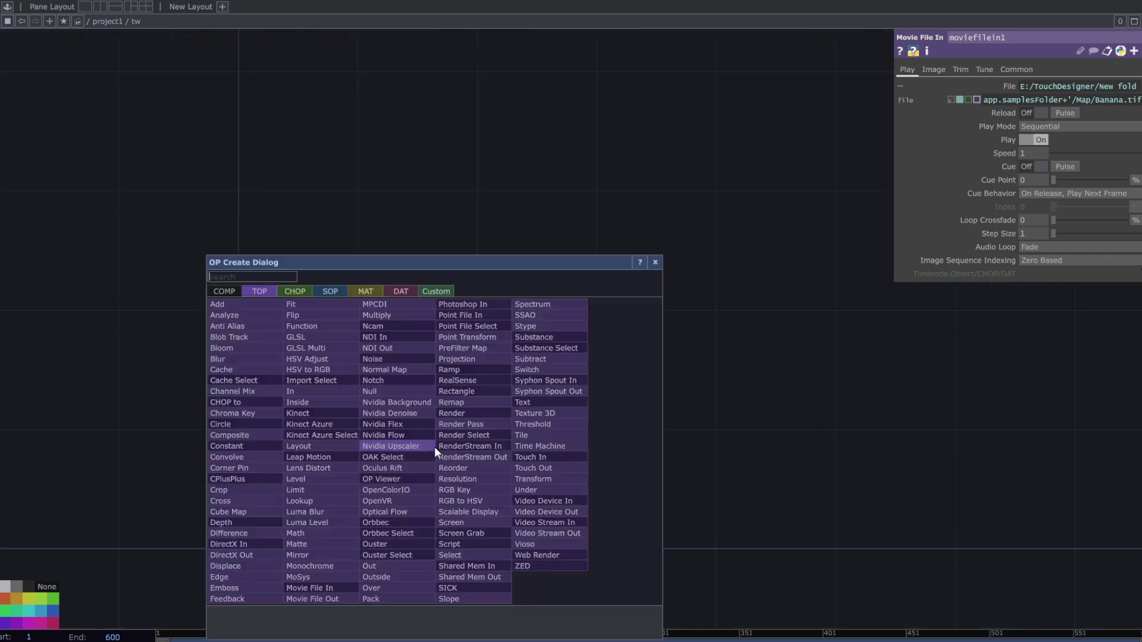
left_click(405, 291)
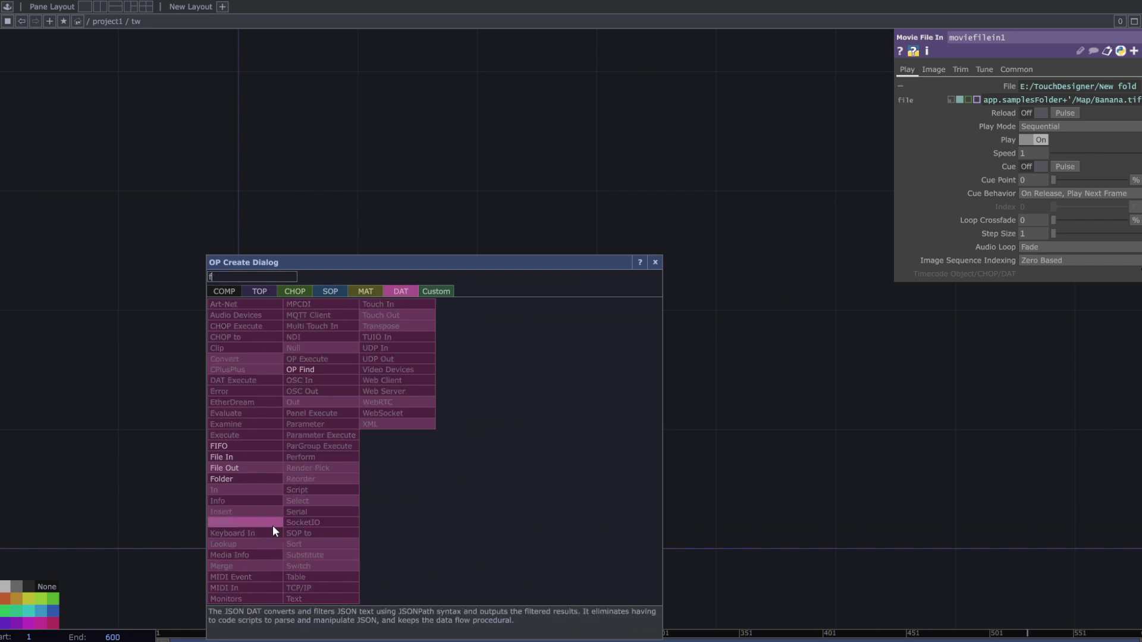
left_click(251, 479)
left_click(376, 484)
scroll(377, 557, "up", 3)
left_click_drag(377, 559, 389, 568)
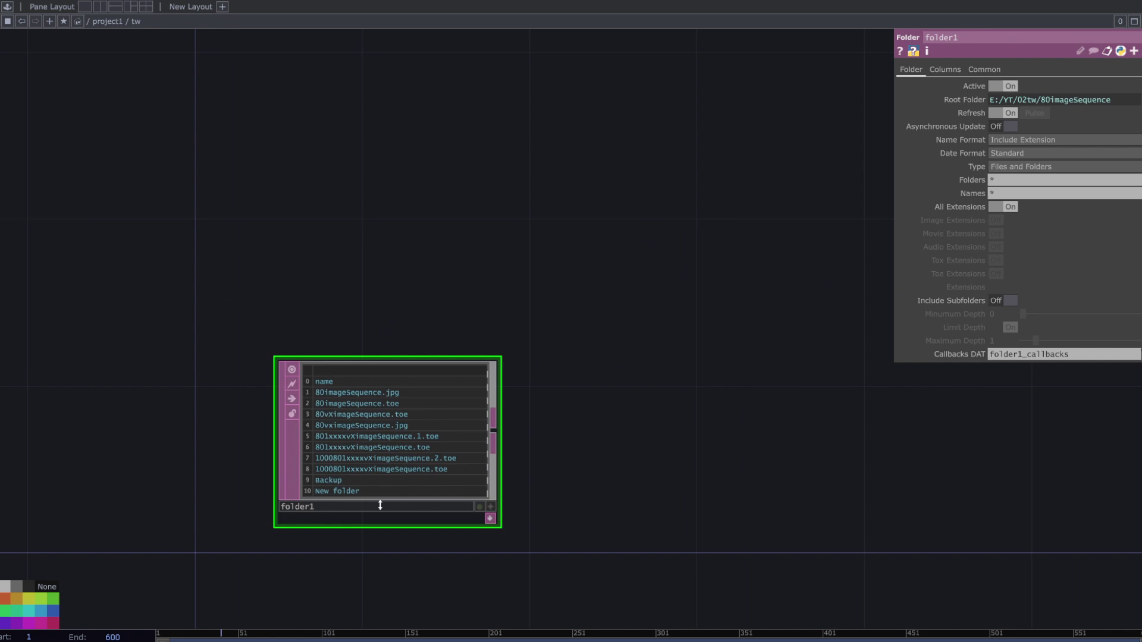
left_click_drag(384, 458, 387, 416)
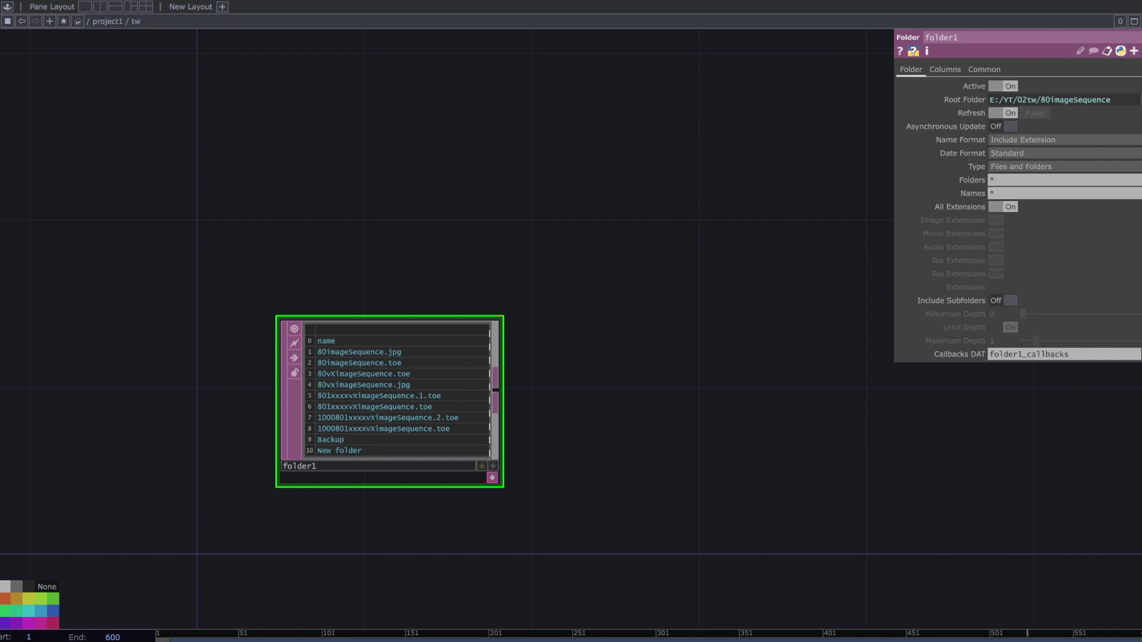
left_click(1137, 100)
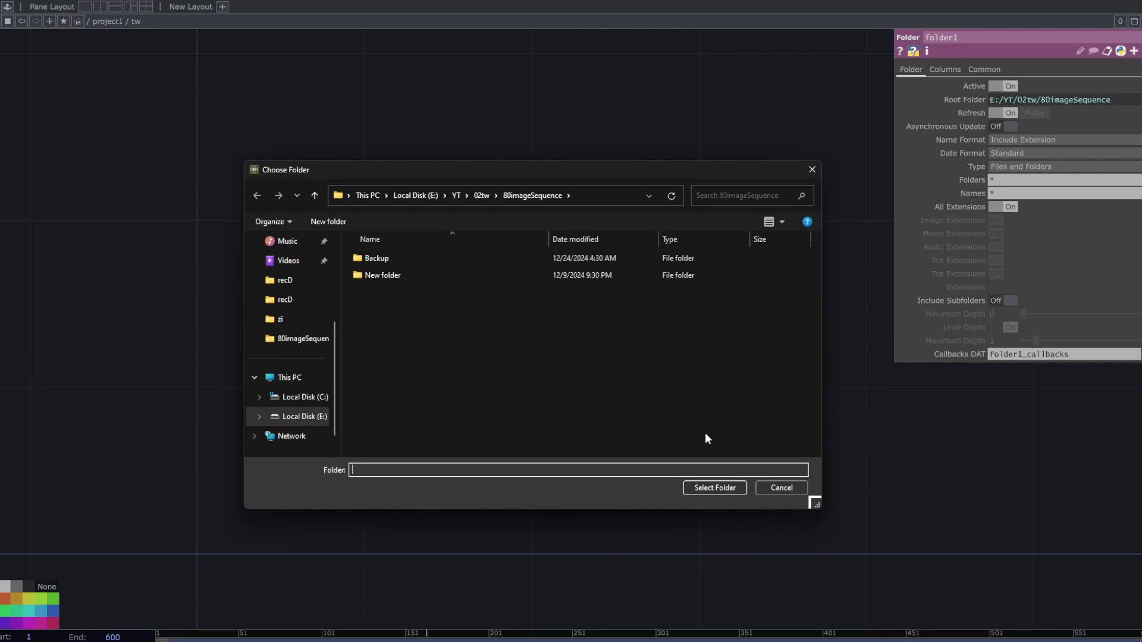
left_click(800, 487)
left_click_drag(806, 457, 412, 427)
Copy the path of the Samples\Map\Nature folder from the Movie File In operator's file browser, keeping its current file
scroll(413, 427, "down", 4)
left_click_drag(476, 398, 325, 408)
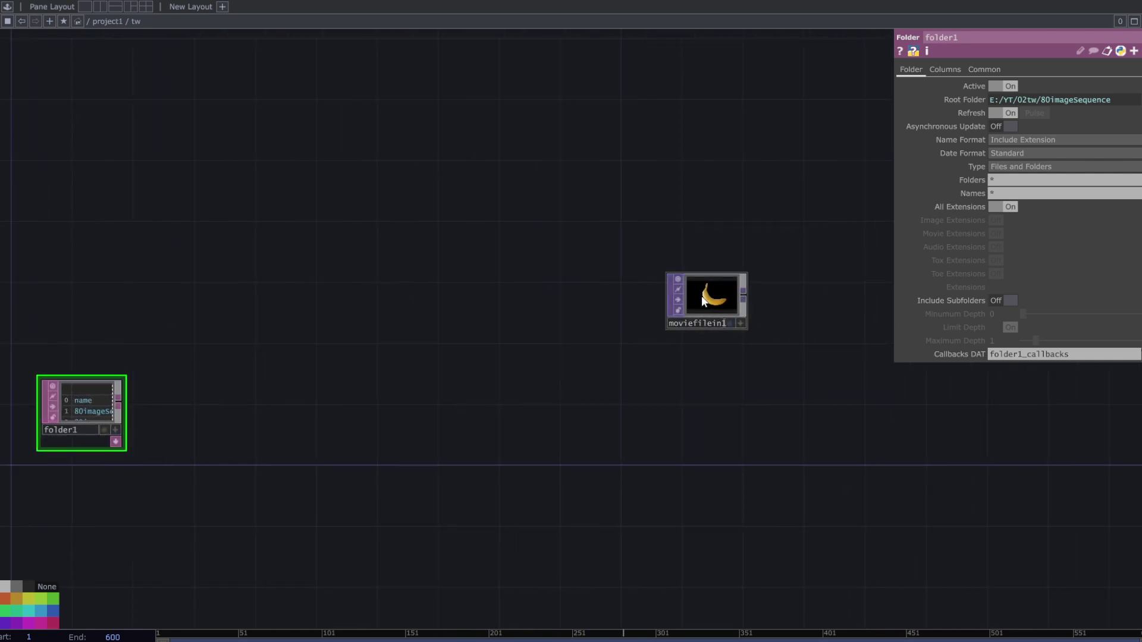
left_click(701, 294)
left_click(1135, 96)
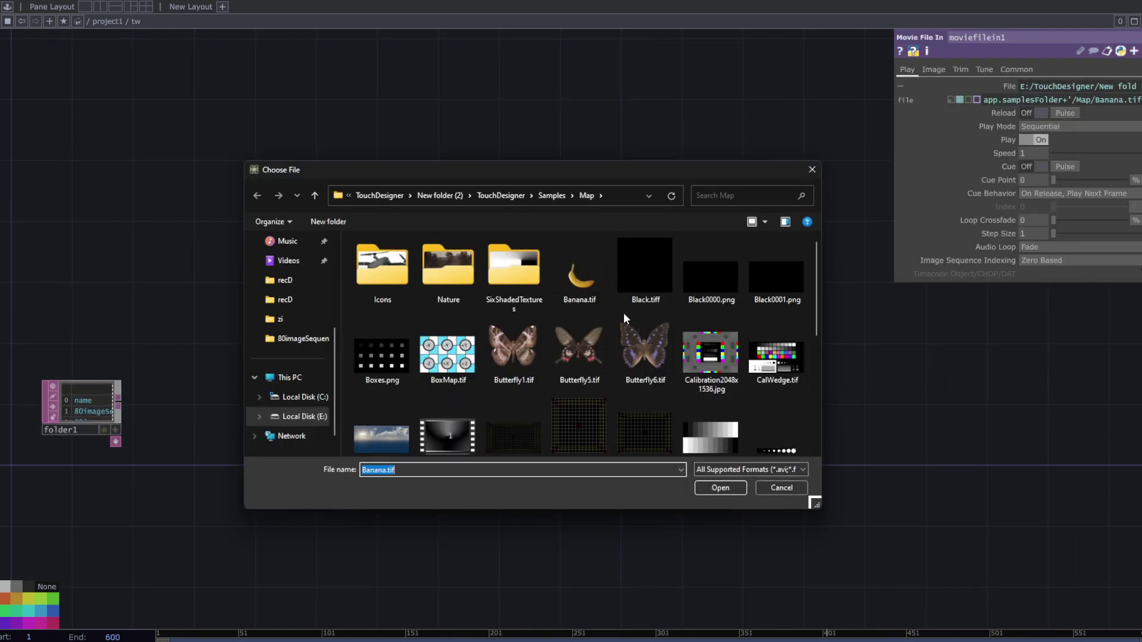
double_click(458, 283)
left_click(620, 196)
key("ctrl+c")
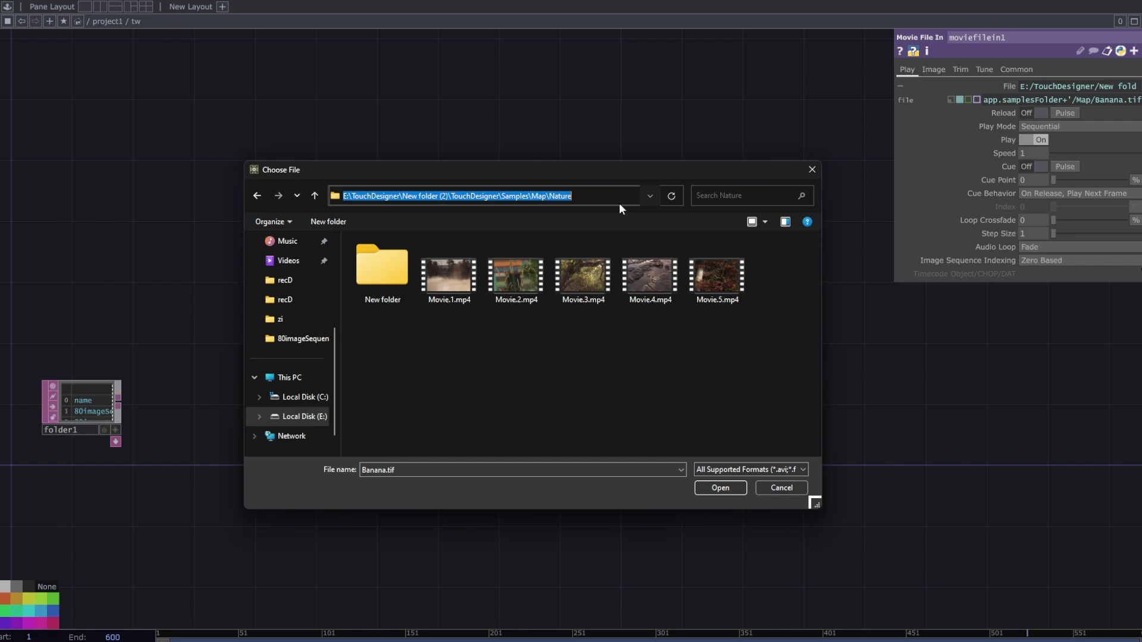
left_click(720, 488)
left_click(649, 330)
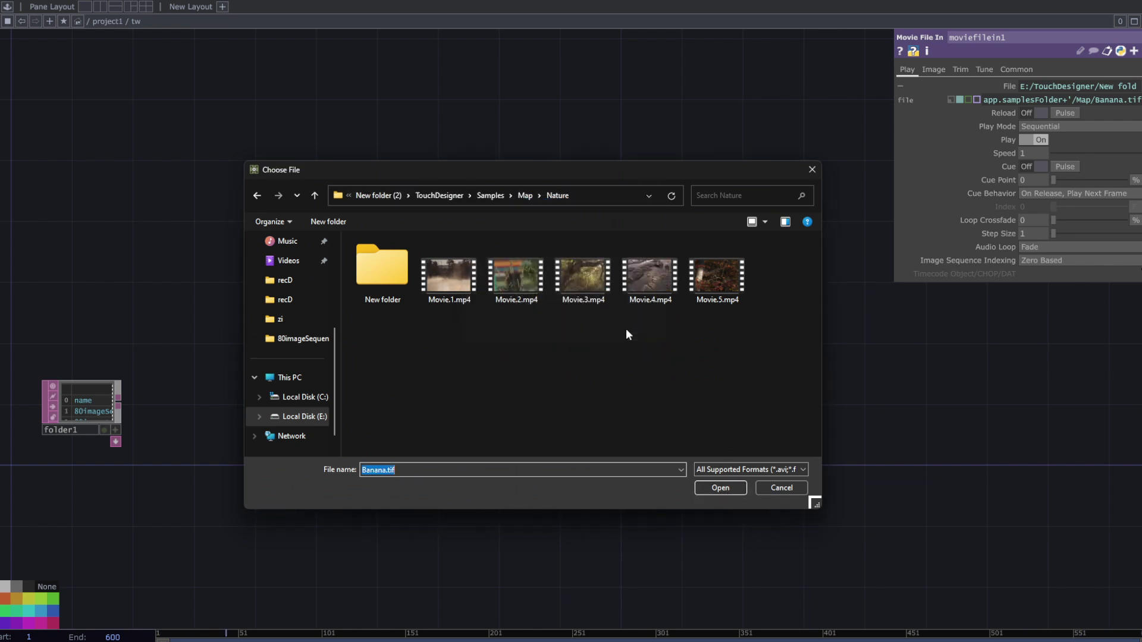
left_click(807, 174)
Set the Folder DAT's root folder to the copied path E:\TouchDesigner\New folder (2)\TouchDesigner\Samples\Map\Nature
left_click_drag(301, 421, 506, 417)
scroll(434, 360, "up", 4)
left_click(436, 359)
scroll(533, 359, "up", 3)
left_click_drag(633, 365, 690, 360)
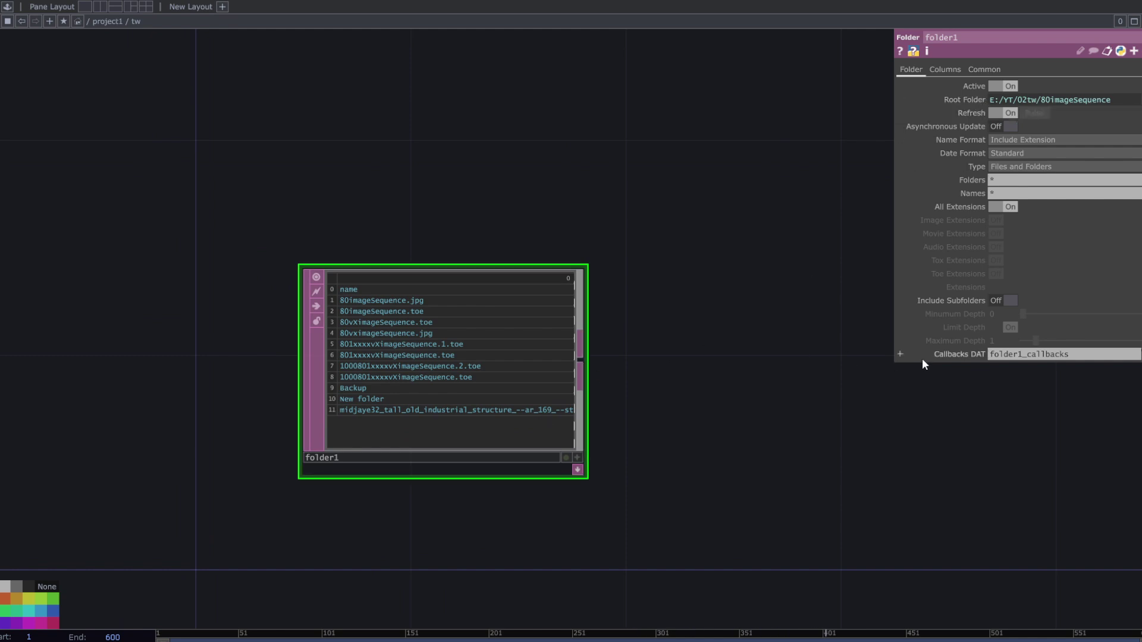
left_click(1124, 100)
left_click(594, 194)
key("ctrl+v")
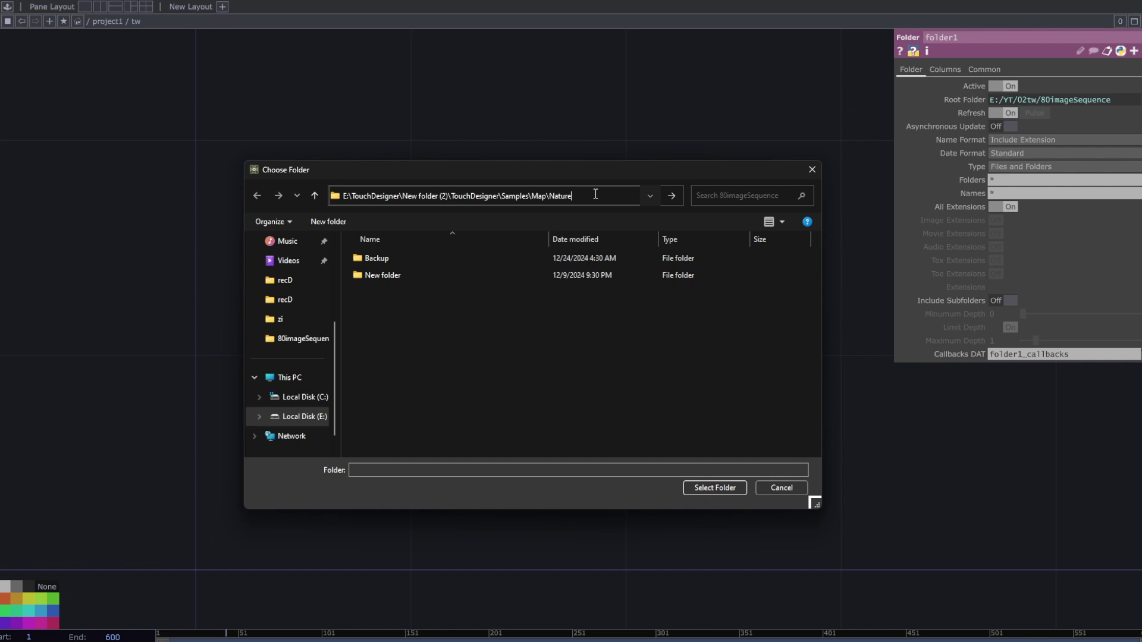
key("Return")
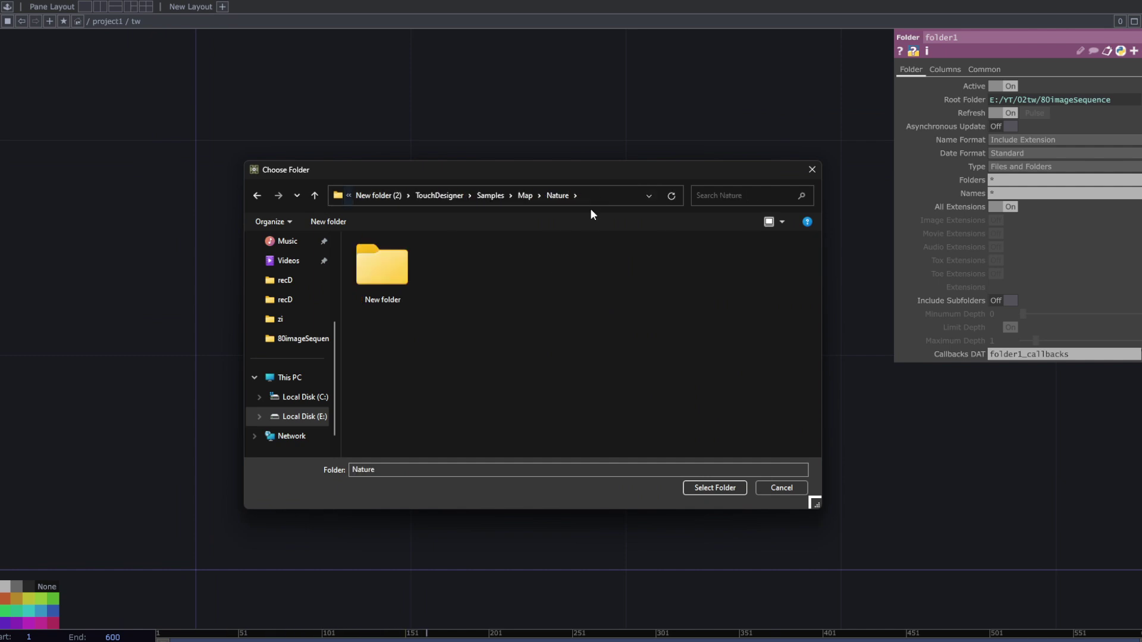
left_click(709, 491)
Examine the name and path columns of the files listed in the Folder DAT
scroll(357, 317, "up", 5)
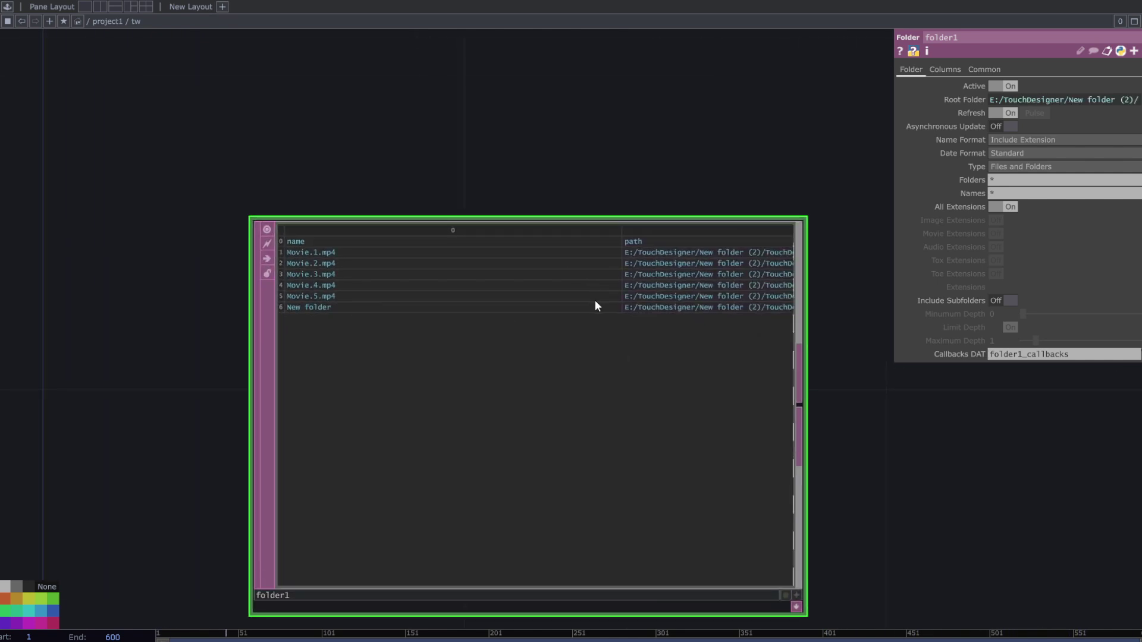
left_click_drag(622, 248, 616, 248)
scroll(602, 158, "up", 3)
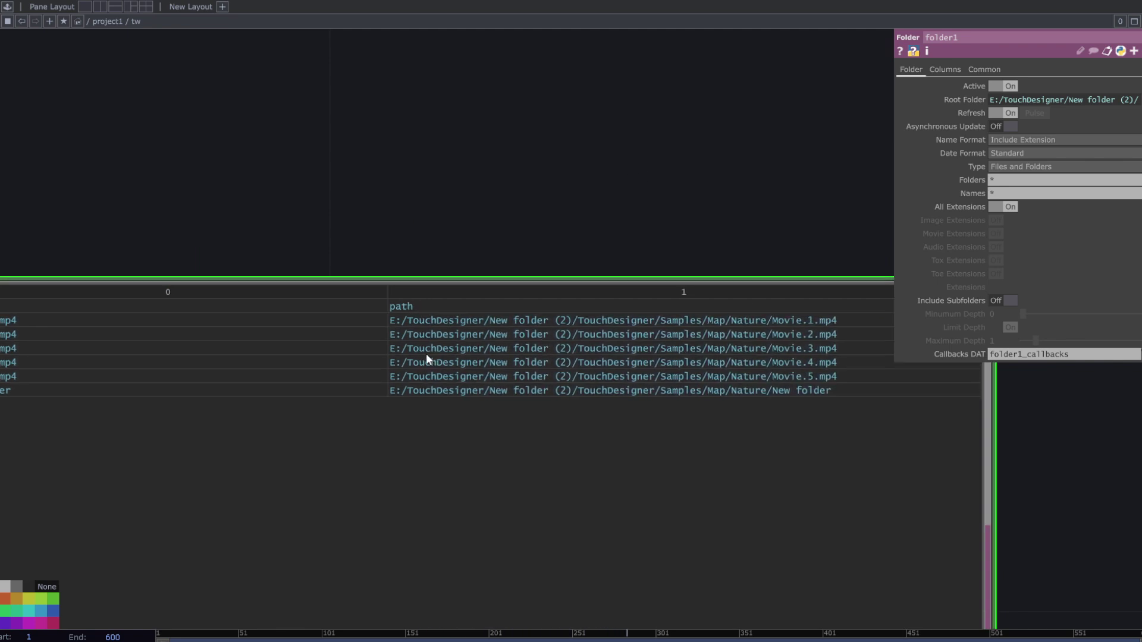
scroll(548, 145, "down", 5)
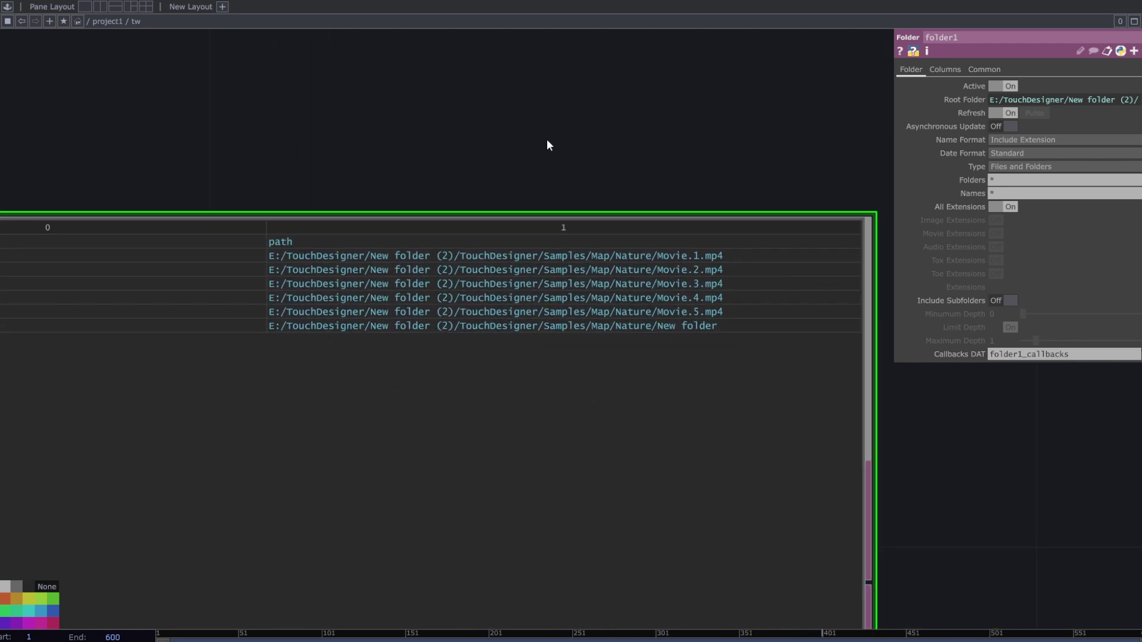
left_click_drag(583, 426, 526, 373)
scroll(553, 368, "down", 2)
scroll(559, 368, "down", 1)
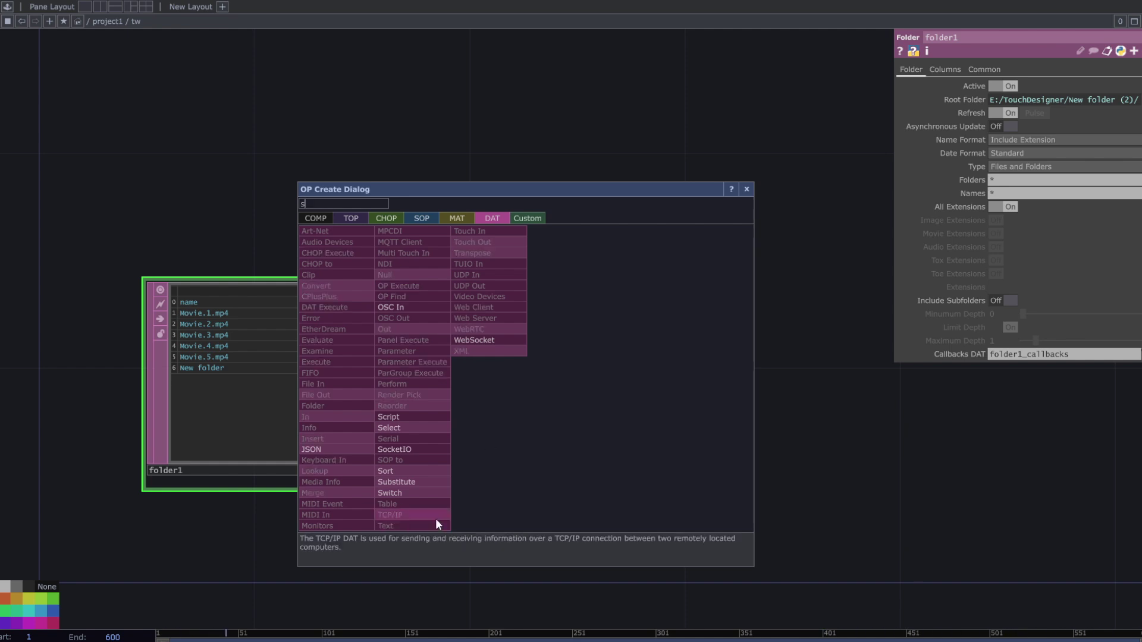
Add a Select DAT after the Folder DAT, with the folder table as its input
left_click(390, 427)
left_click(599, 409)
left_click_drag(690, 529, 602, 540)
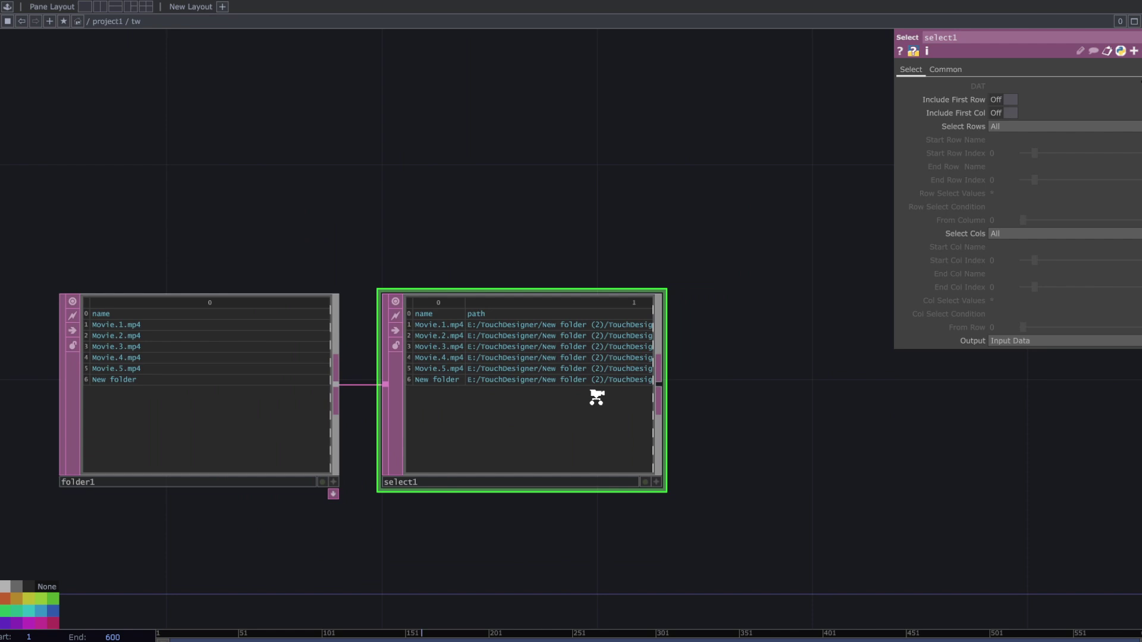
scroll(596, 391, "up", 5)
left_click_drag(787, 339, 829, 398)
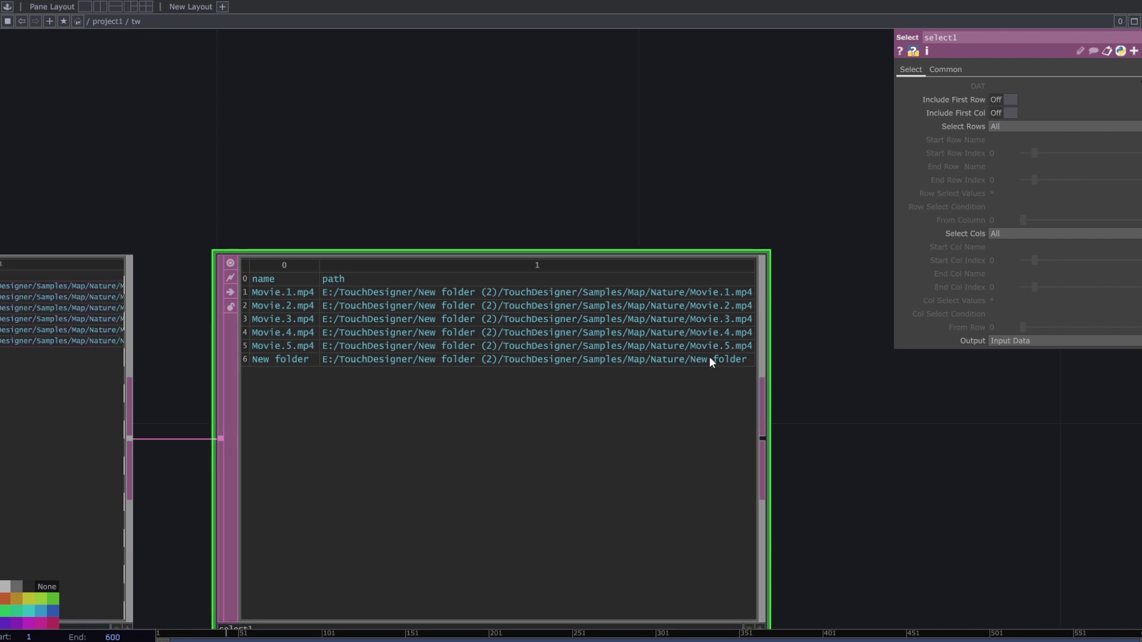
left_click_drag(829, 404, 831, 382)
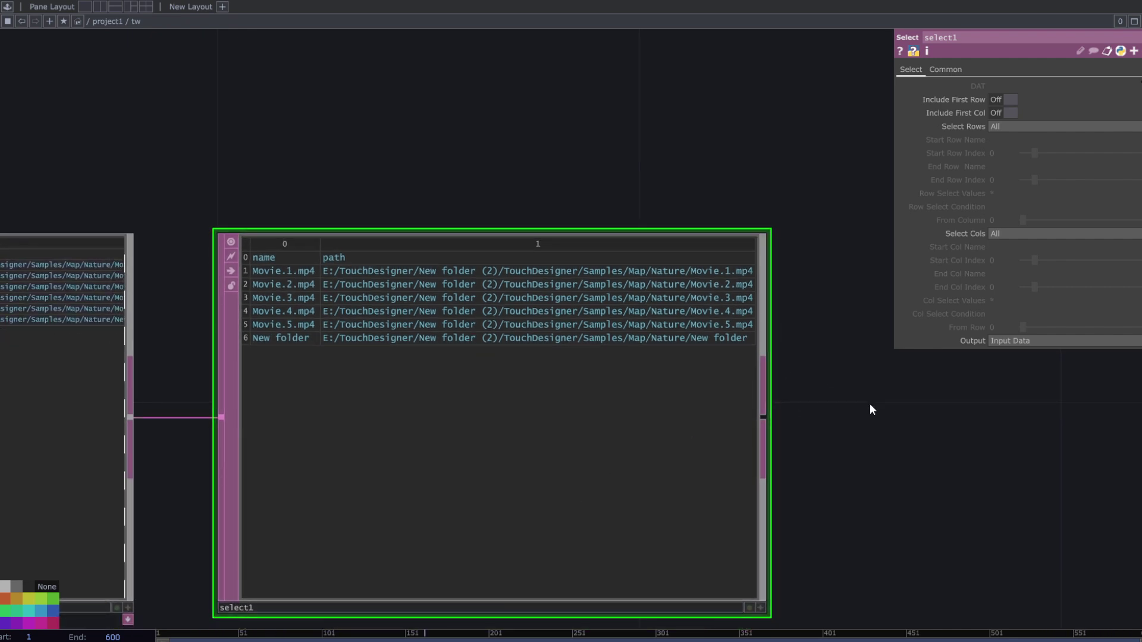
Set the Select DAT to select rows by Index with a Start Row Index of 1
left_click(1003, 127)
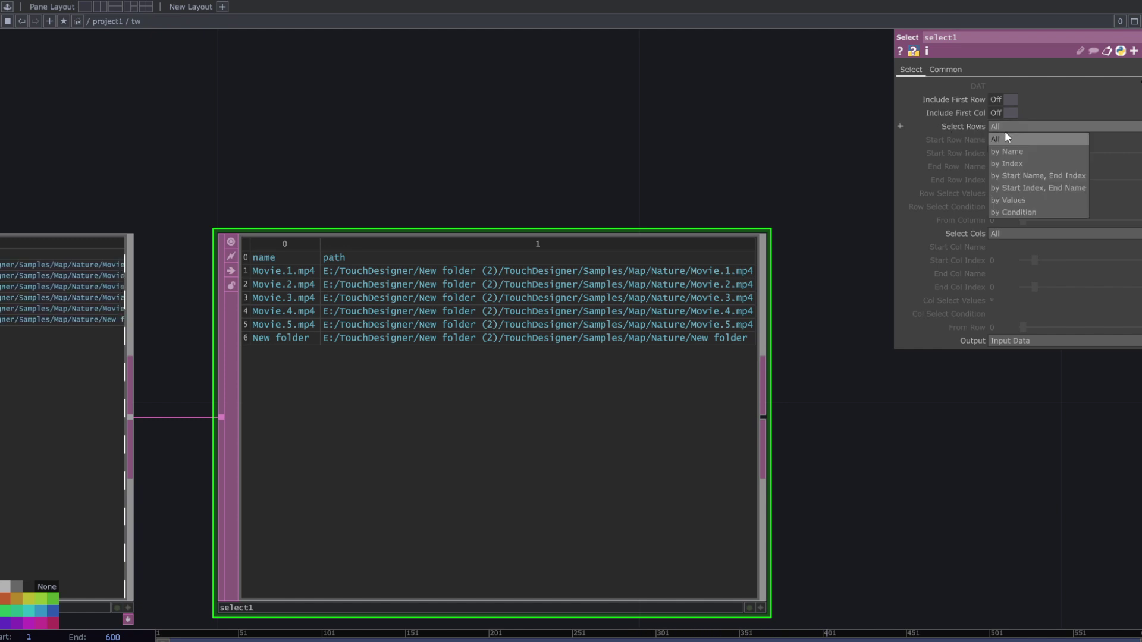
left_click(1013, 165)
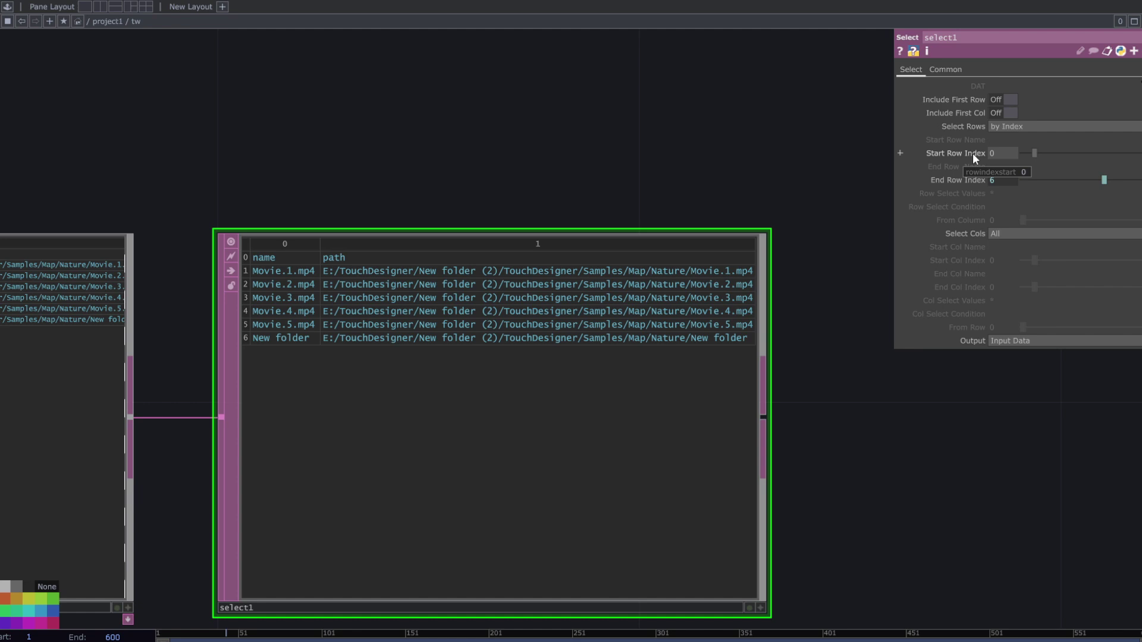
left_click_drag(1039, 152, 1044, 154)
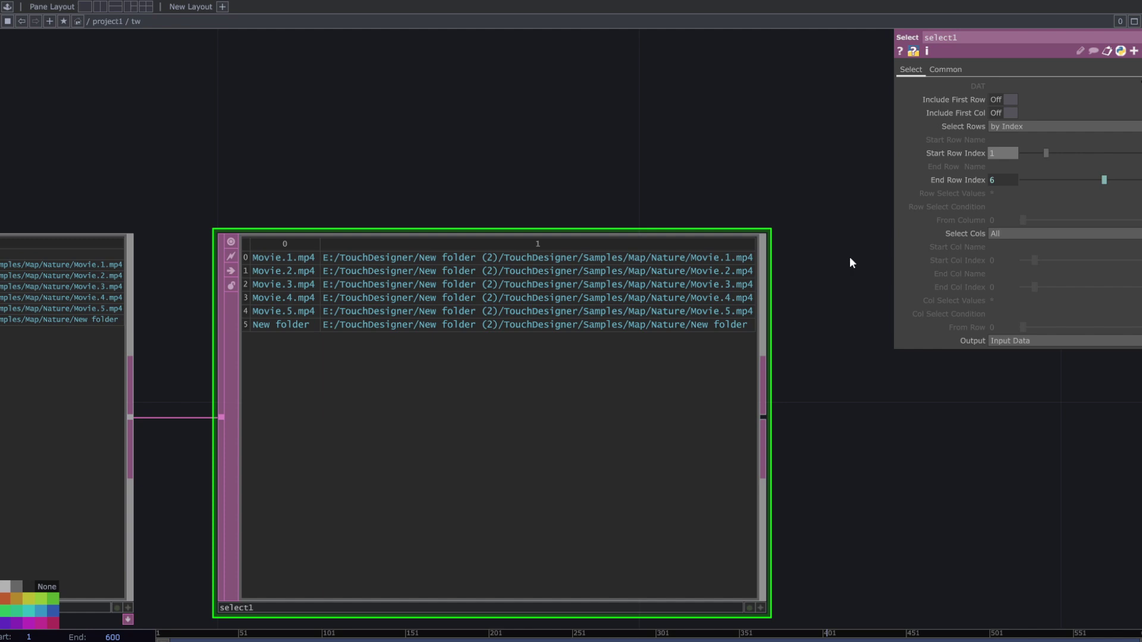
Set the Select DAT's End Row Index expression to me.inputTable.numRows - 2
scroll(435, 327, "up", 3)
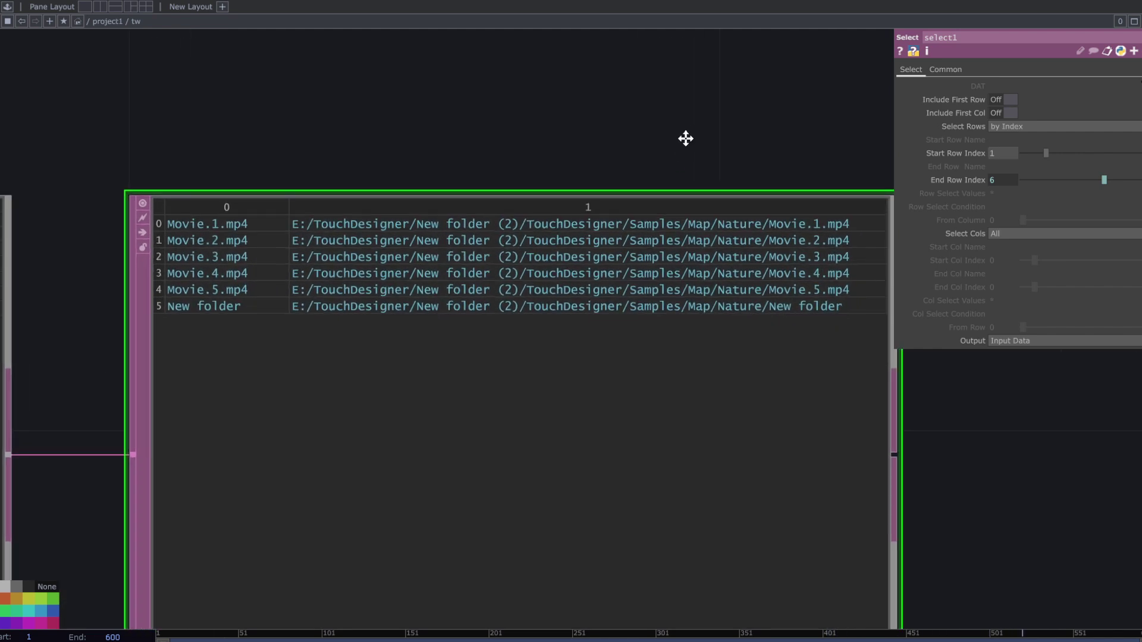
left_click_drag(686, 138, 685, 143)
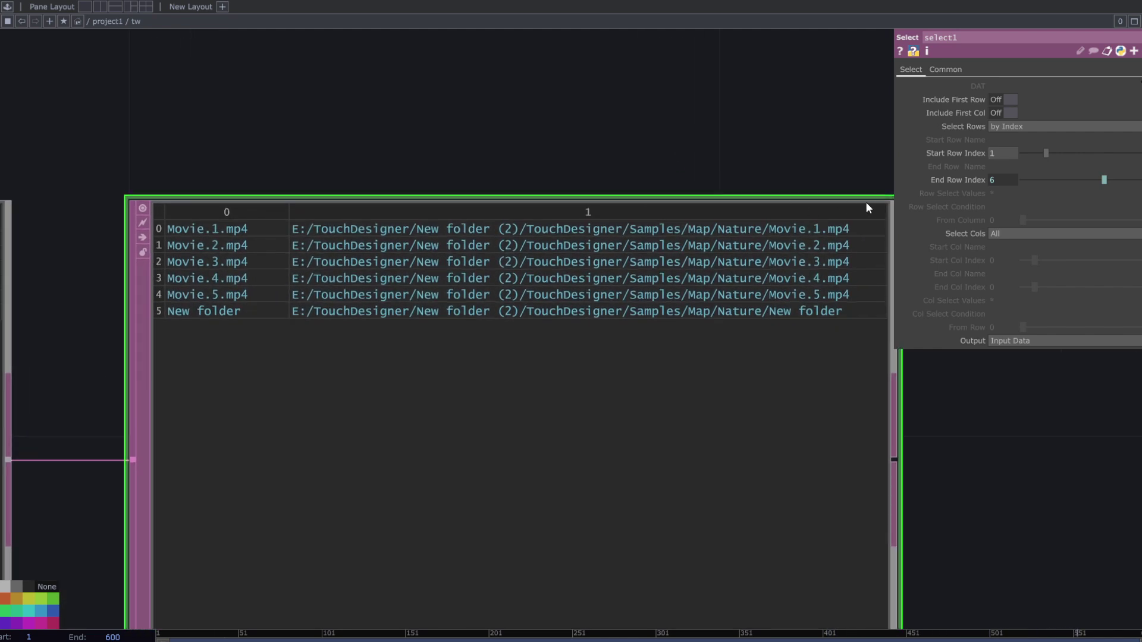
left_click(958, 182)
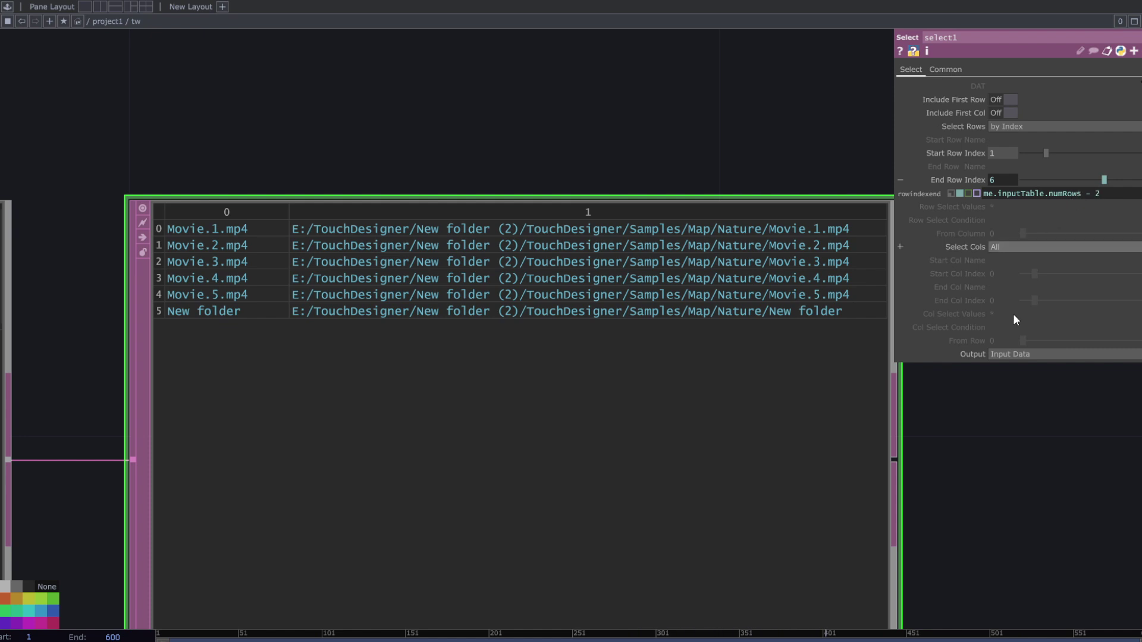
left_click(1007, 422)
scroll(1005, 429, "down", 2)
left_click_drag(997, 433, 986, 439)
scroll(657, 440, "up", 2)
Set the Select DAT to select columns by Index with a Start Col Index of 1
left_click(1037, 247)
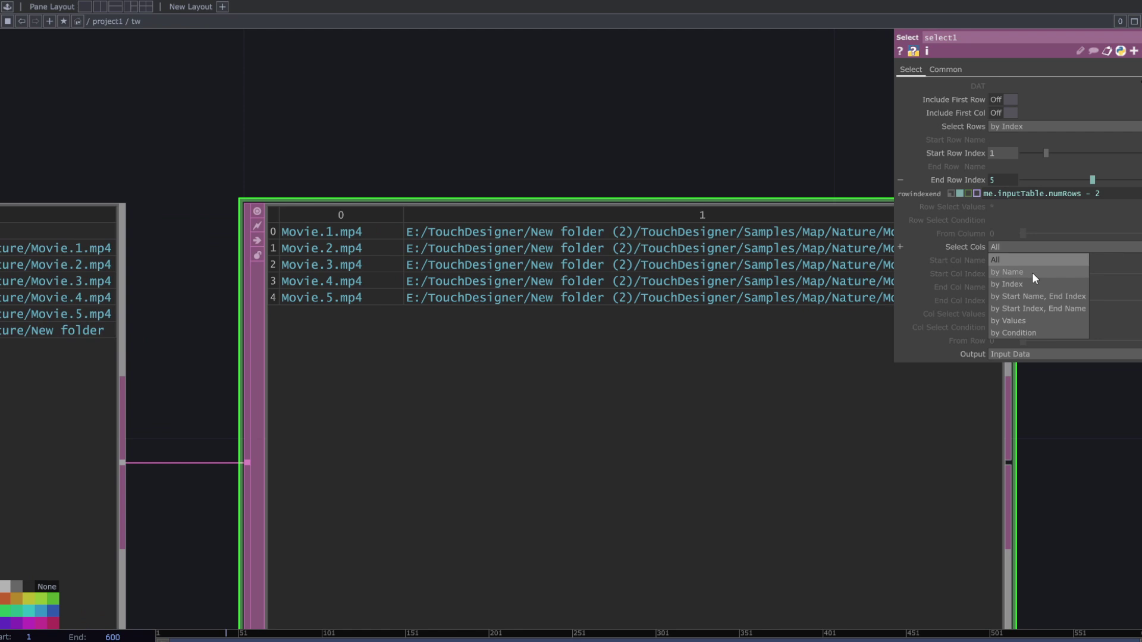
left_click(1016, 284)
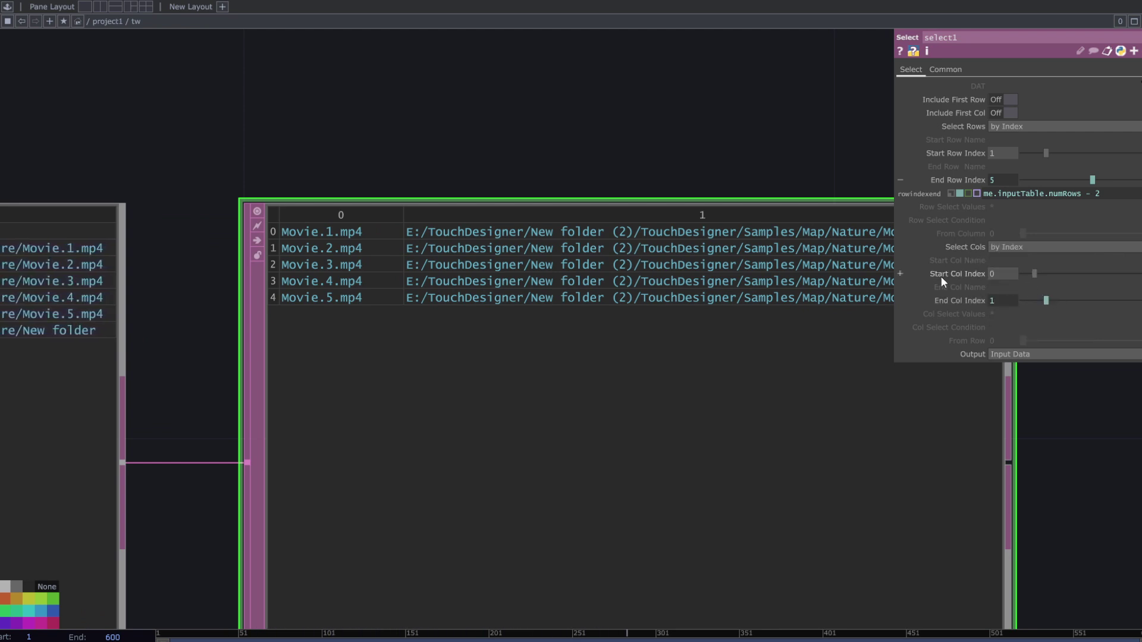
left_click_drag(1034, 272, 1046, 272)
left_click_drag(1051, 397, 709, 342)
scroll(712, 348, "down", 3)
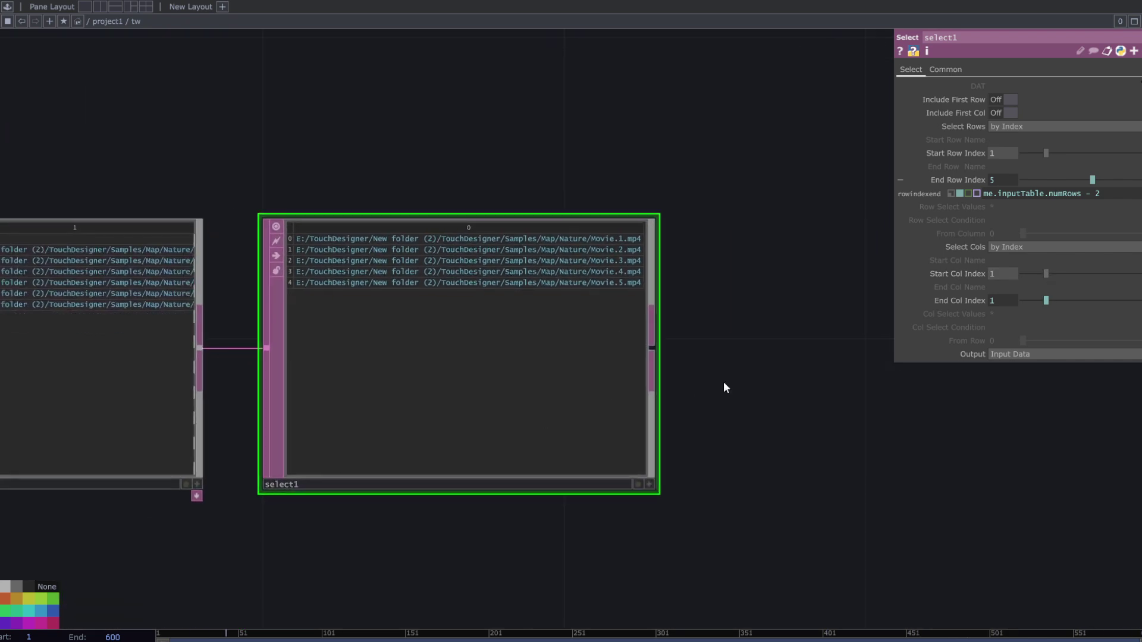
Move the Movie File In operator closer to the Select DAT
left_click_drag(717, 396, 585, 394)
scroll(585, 395, "down", 3)
scroll(349, 277, "up", 6)
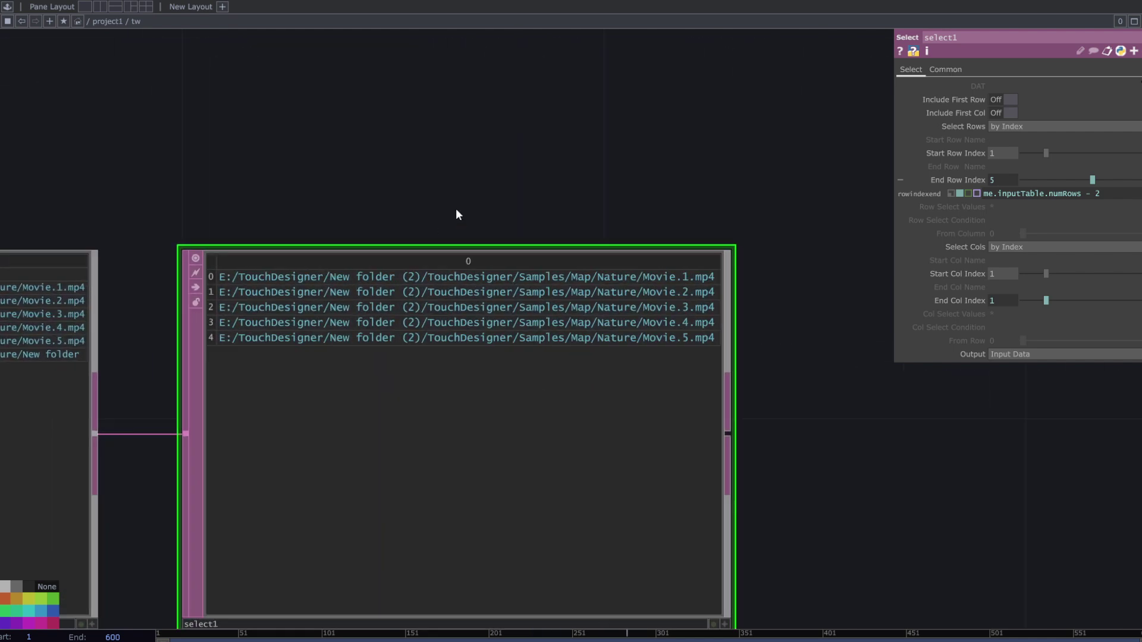
left_click_drag(459, 214, 514, 232)
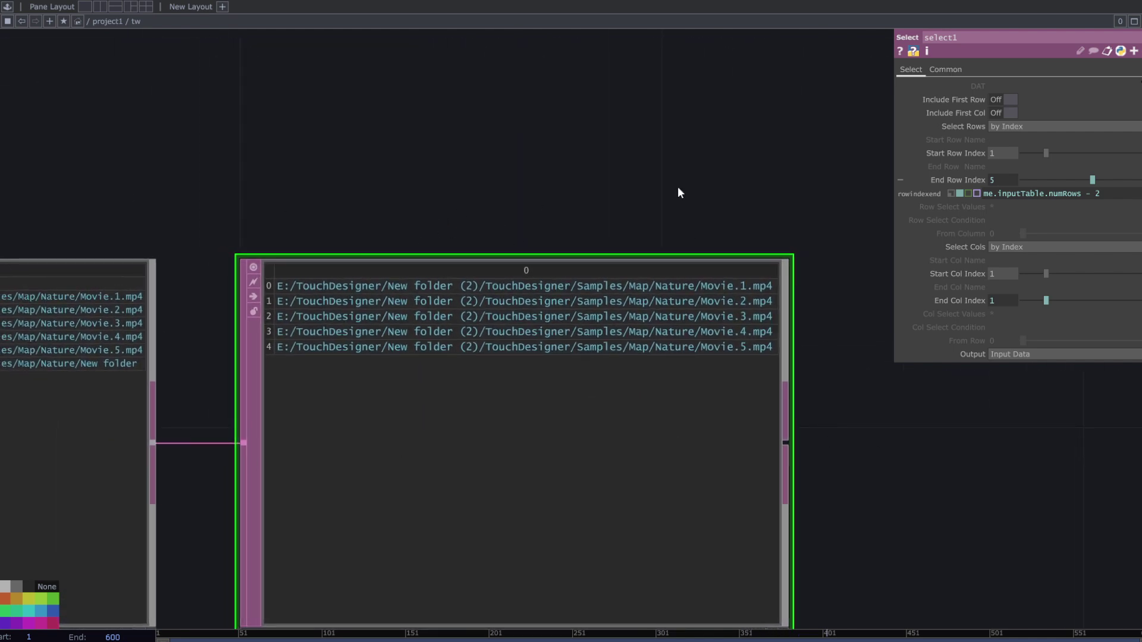
scroll(721, 408, "down", 3)
left_click_drag(701, 412, 589, 415)
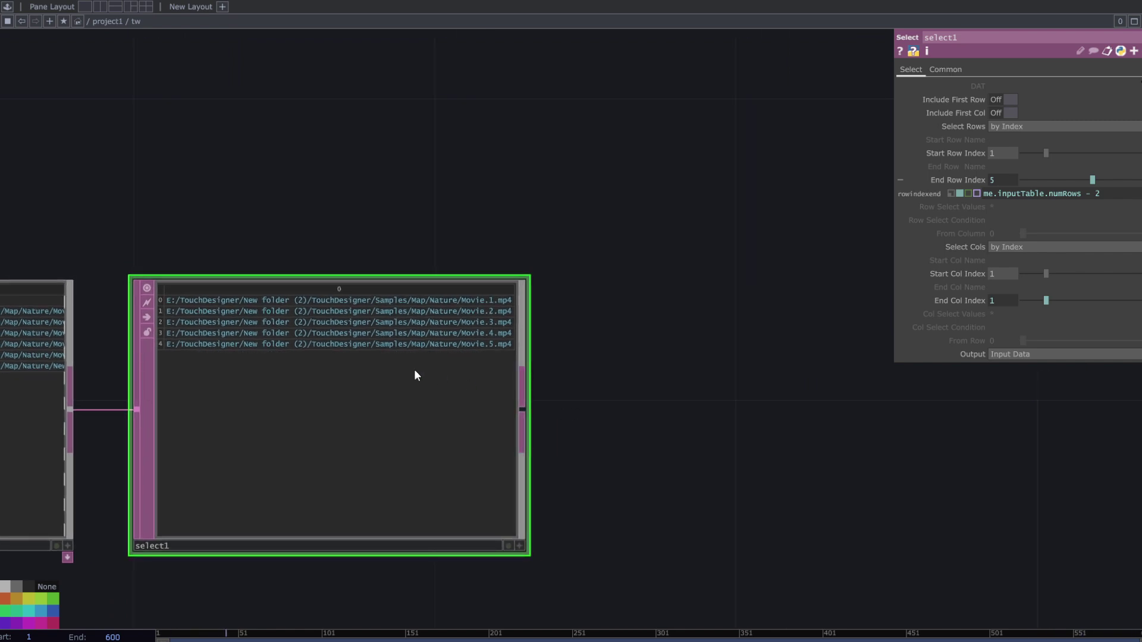
scroll(572, 343, "down", 10)
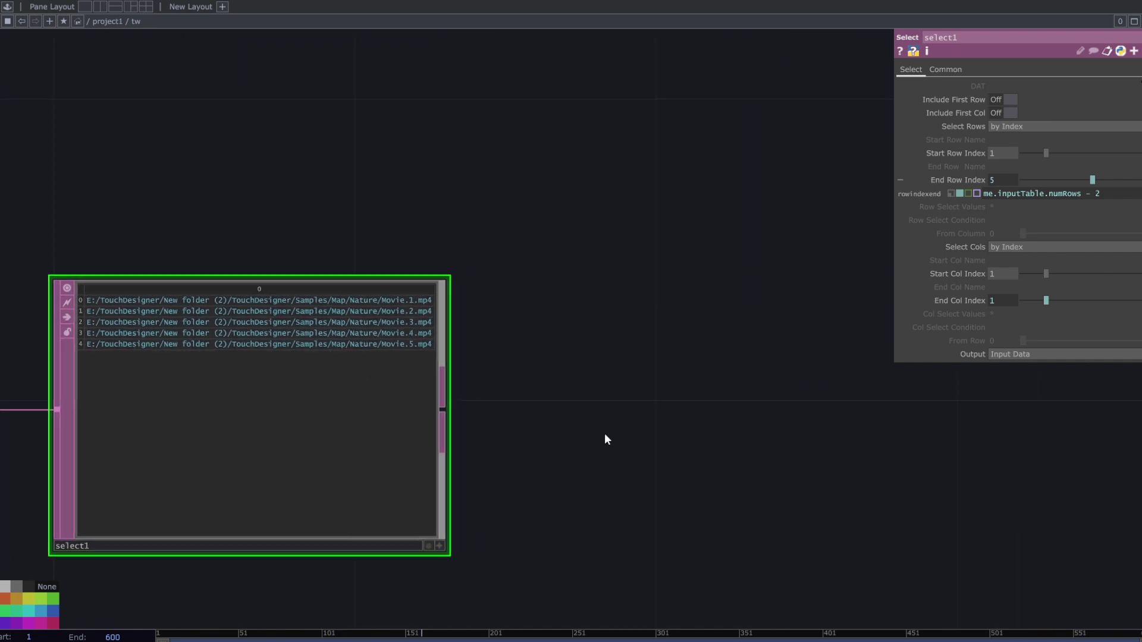
left_click_drag(931, 430, 844, 443)
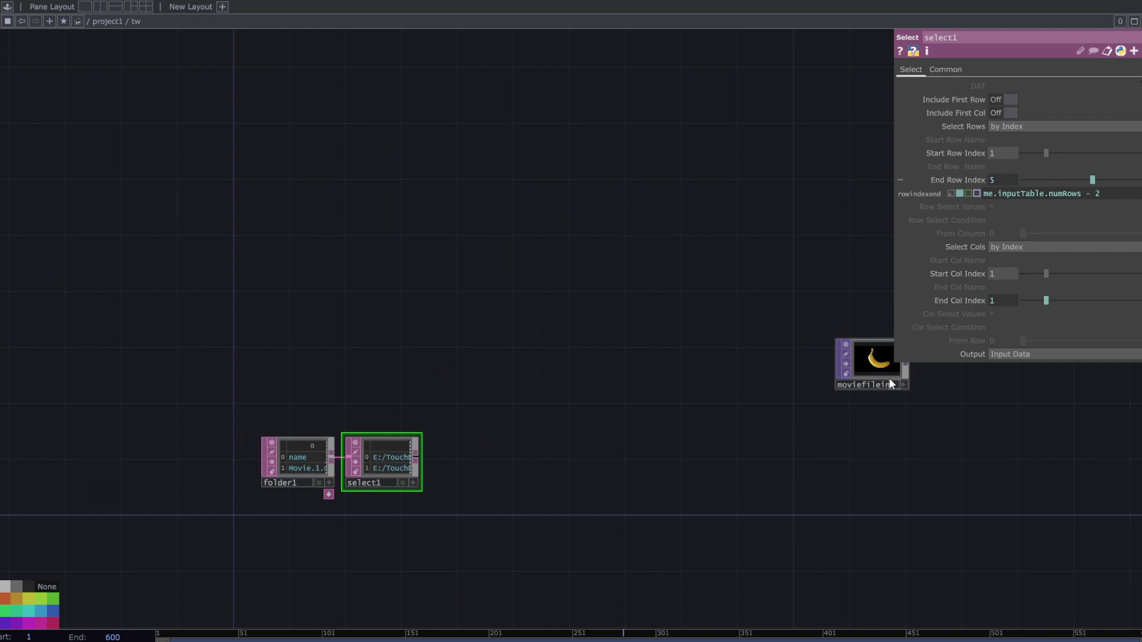
left_click_drag(889, 380, 537, 400)
scroll(446, 473, "up", 10)
scroll(502, 440, "up", 2)
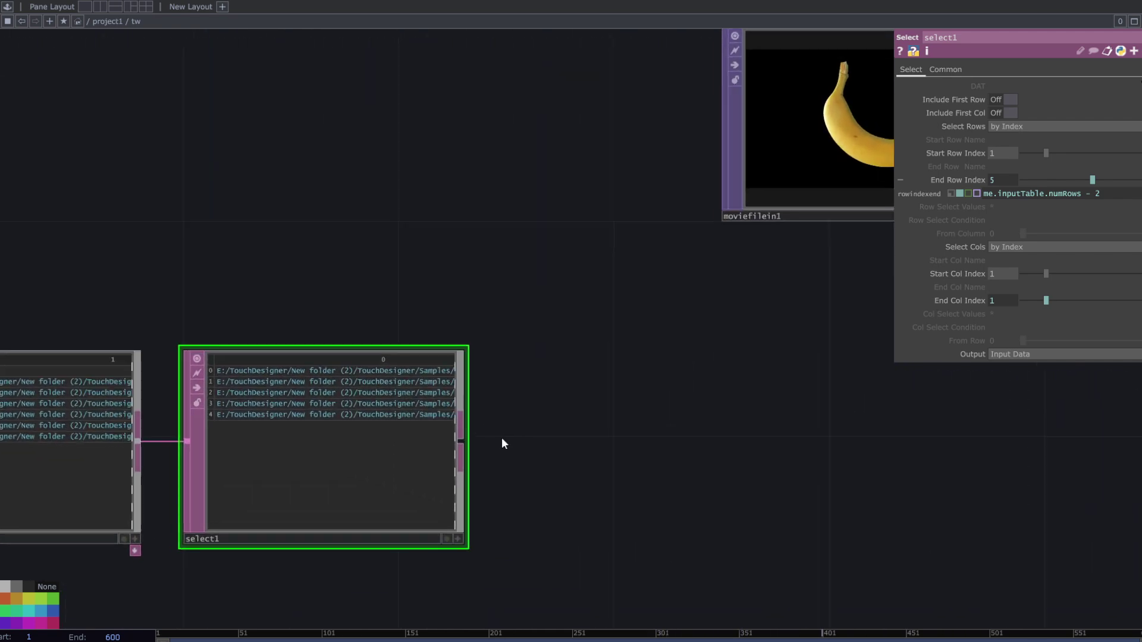
Add a second Select DAT fed by the first Select DAT's output
left_click_drag(487, 445, 641, 451)
left_click(641, 446)
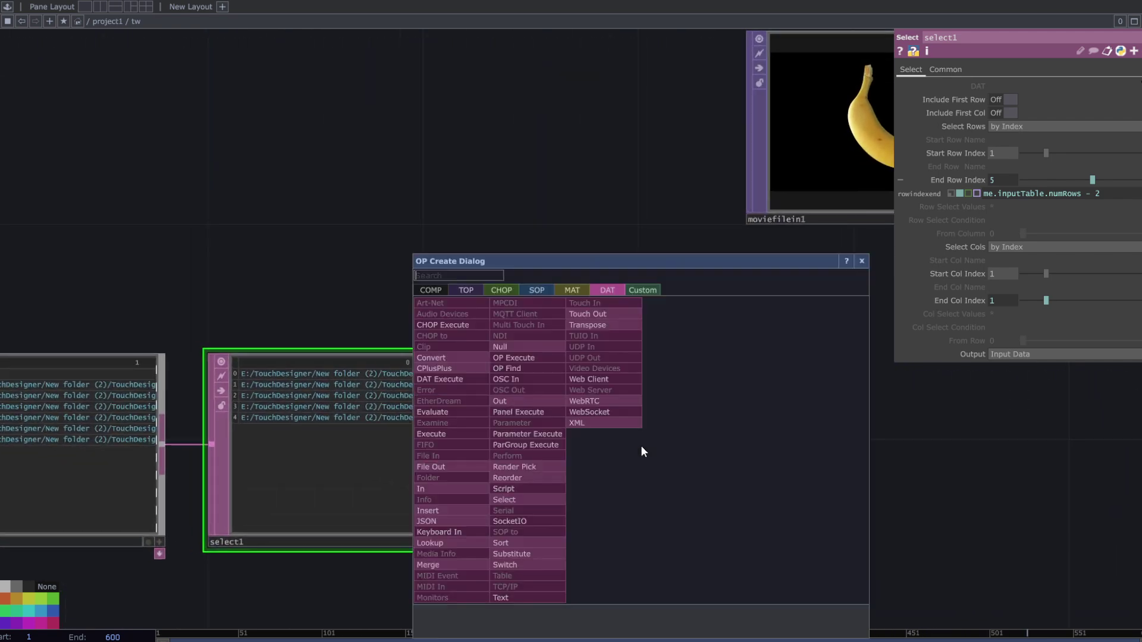
left_click(516, 515)
left_click(664, 443)
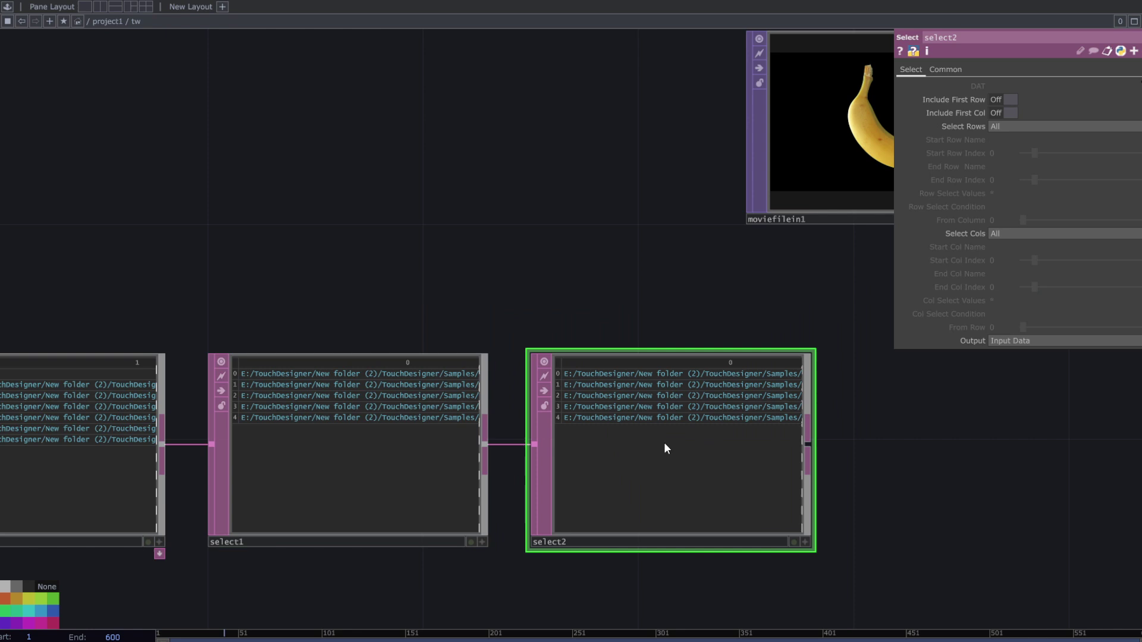
Set the second Select DAT to select rows by Index with an End Row Index of 0
scroll(856, 474, "up", 5)
left_click_drag(899, 448, 936, 453)
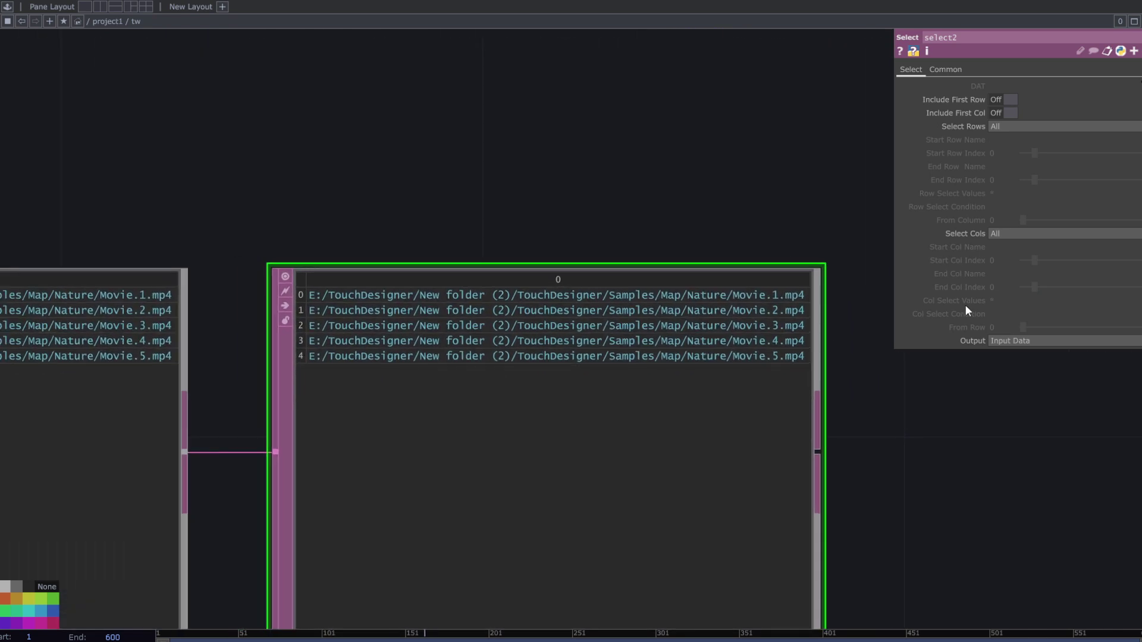
left_click(1009, 126)
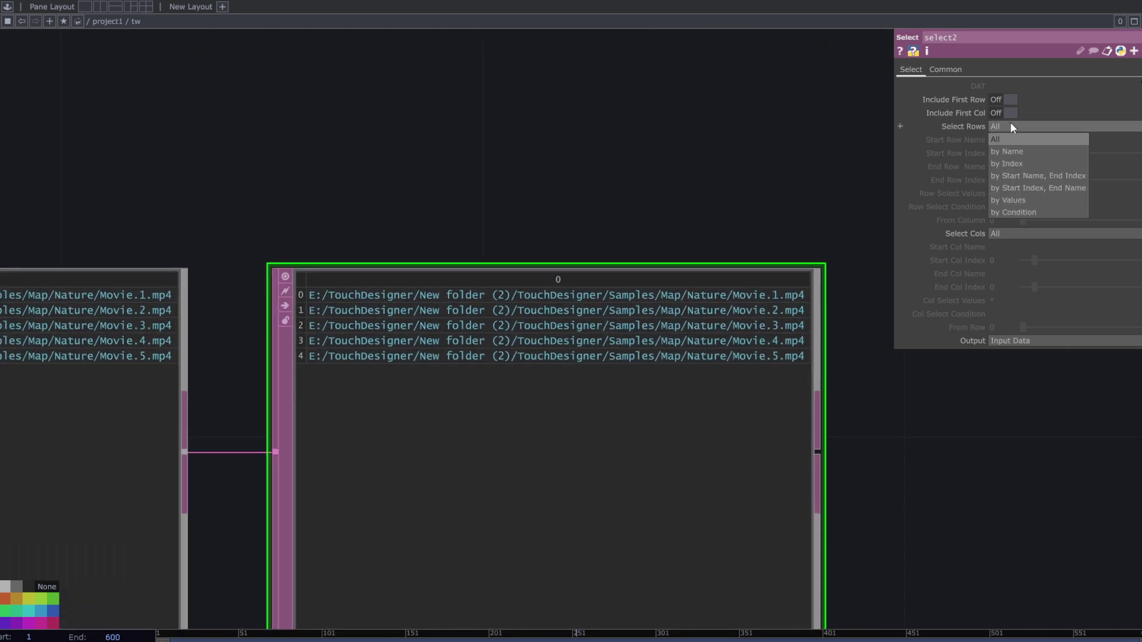
left_click(1019, 165)
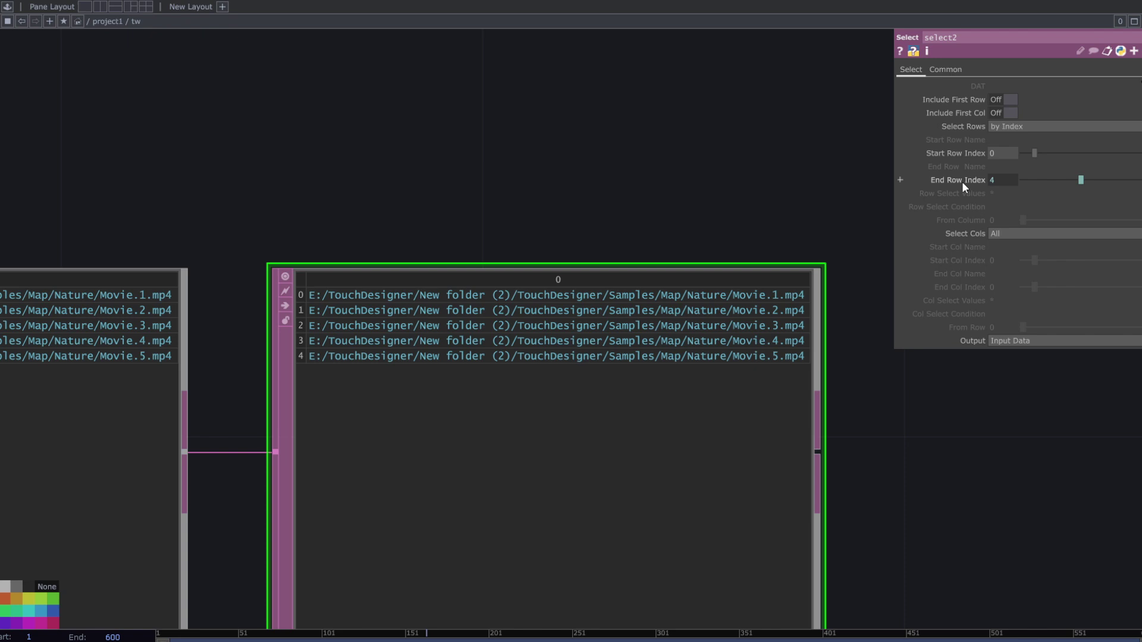
left_click(1032, 183)
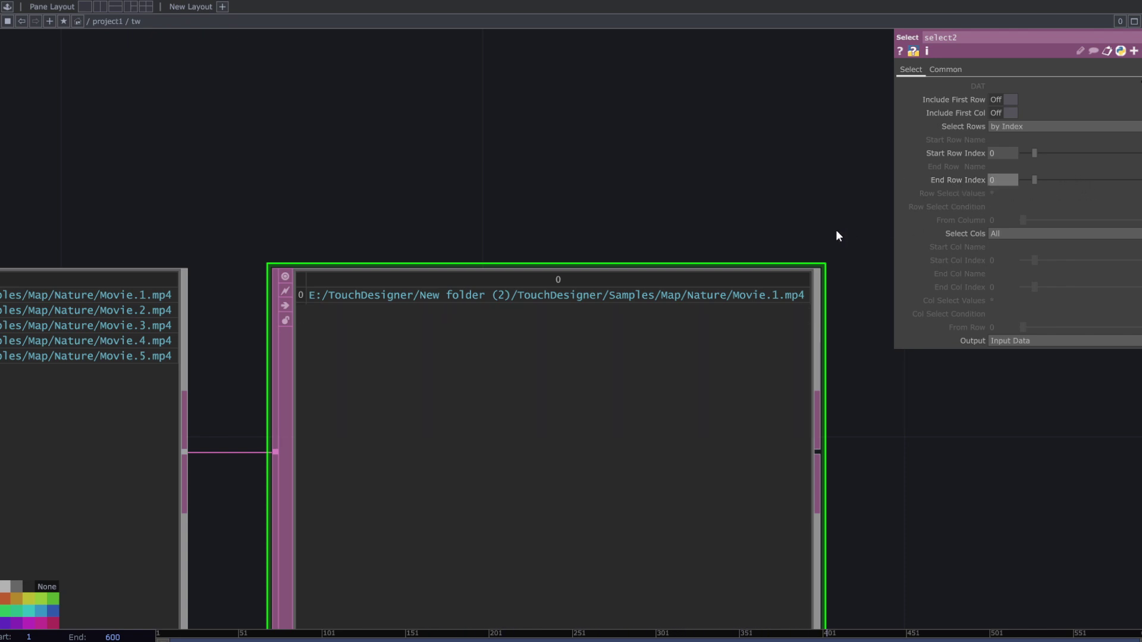
Move the second Select DAT away from the first to make room for another operator between them
scroll(836, 232, "down", 2)
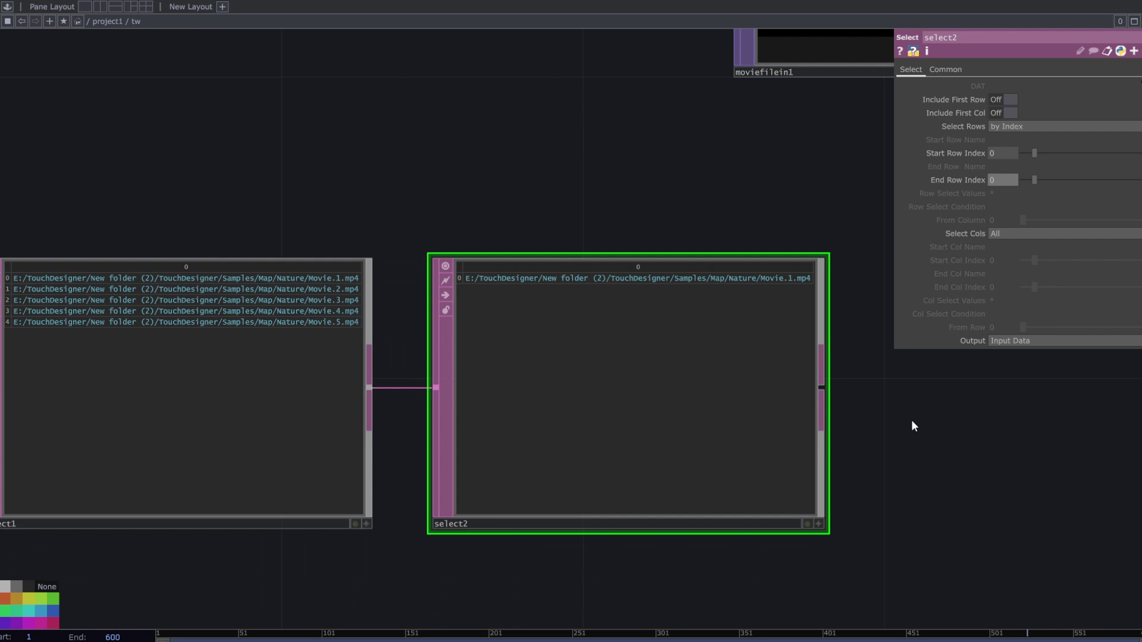
left_click_drag(911, 421, 873, 422)
left_click_drag(464, 237, 477, 239)
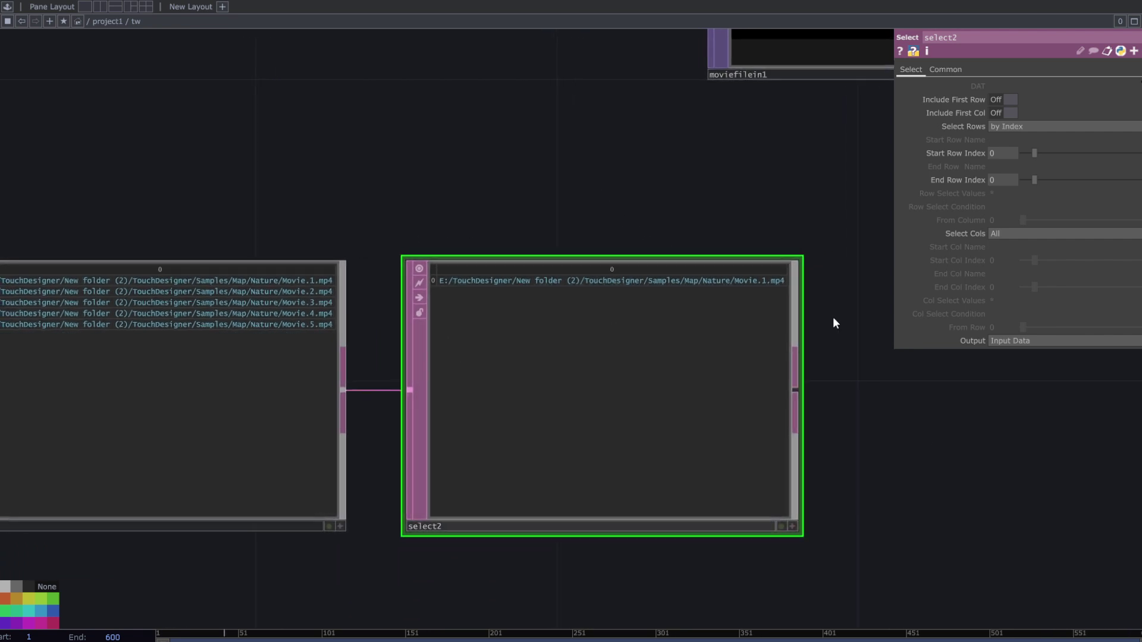
scroll(515, 186, "left", 5)
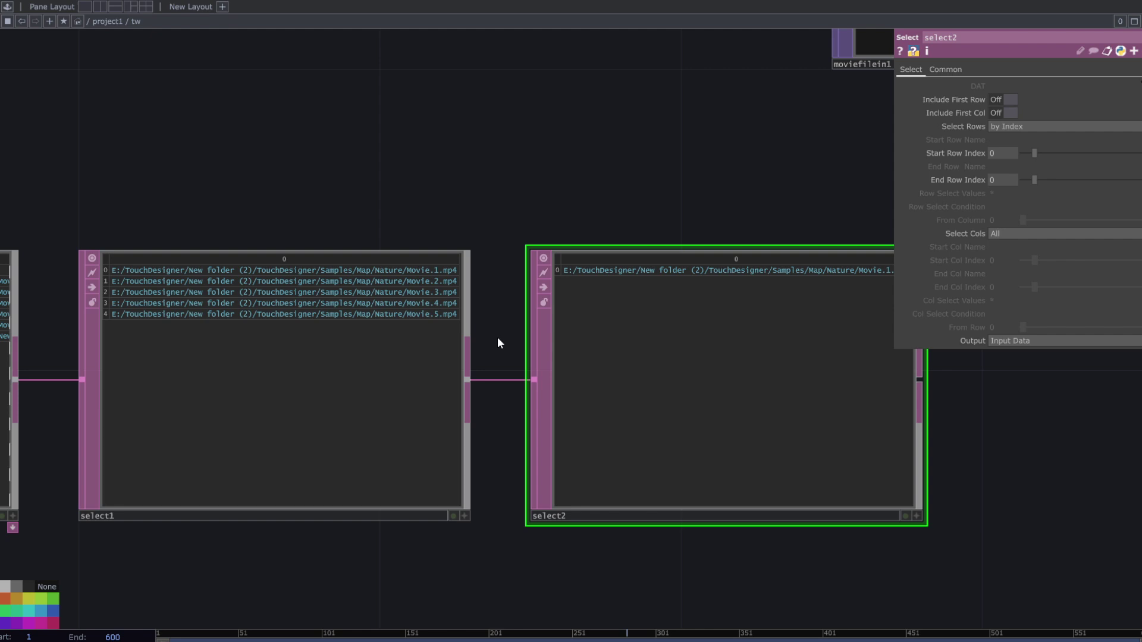
scroll(498, 343, "down", 4)
left_click_drag(512, 372, 747, 374)
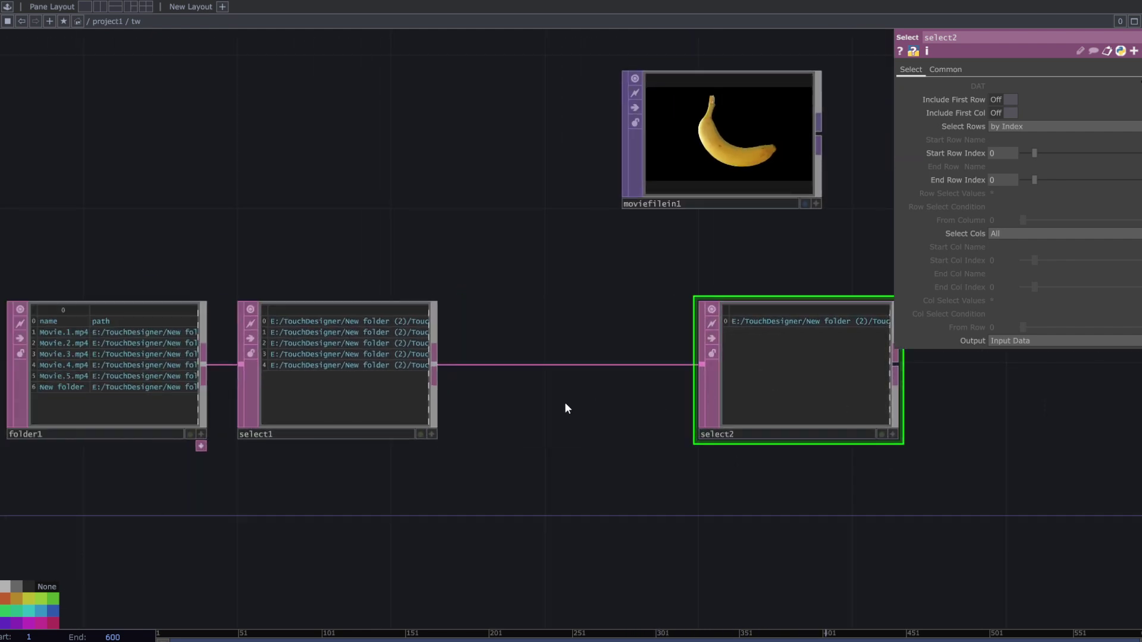
Insert a Sort DAT on the wire between the two Select DATs
scroll(521, 378, "up", 3)
right_click(526, 358)
left_click(547, 345)
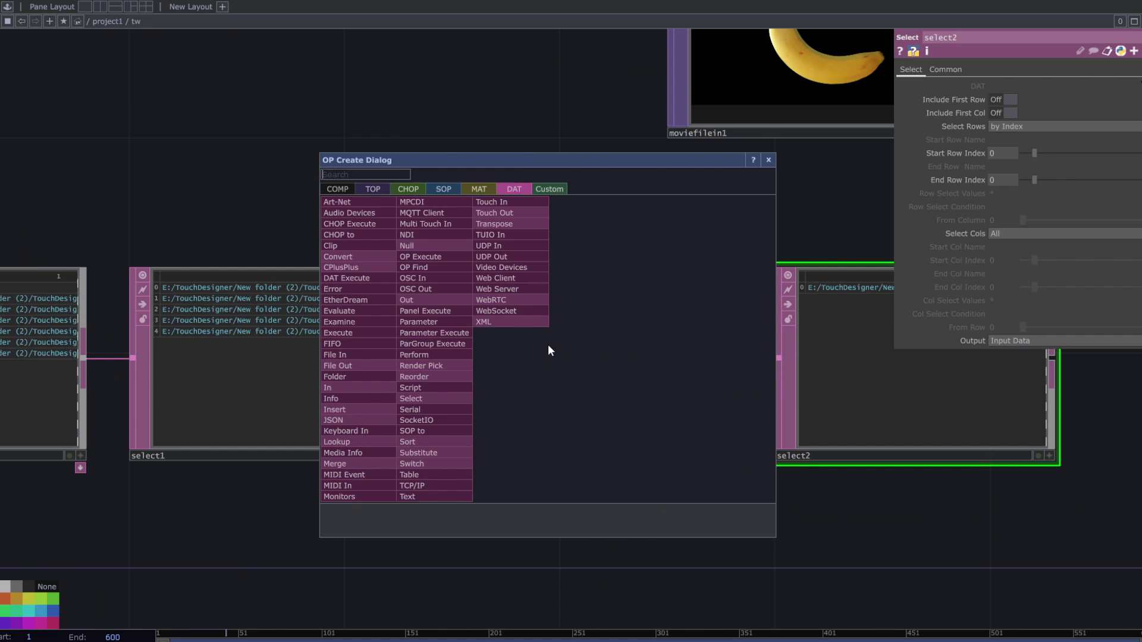
type("s")
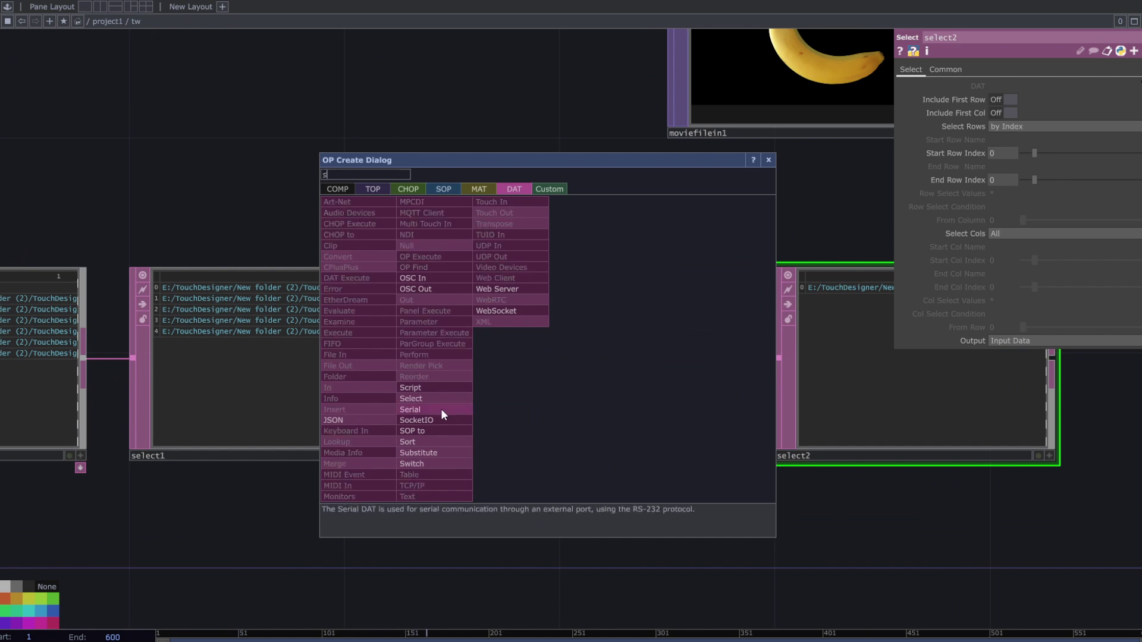
left_click(428, 440)
left_click(585, 376)
Set the Sort DAT's Order to Random and its Seed to 2.33
scroll(554, 450, "up", 3)
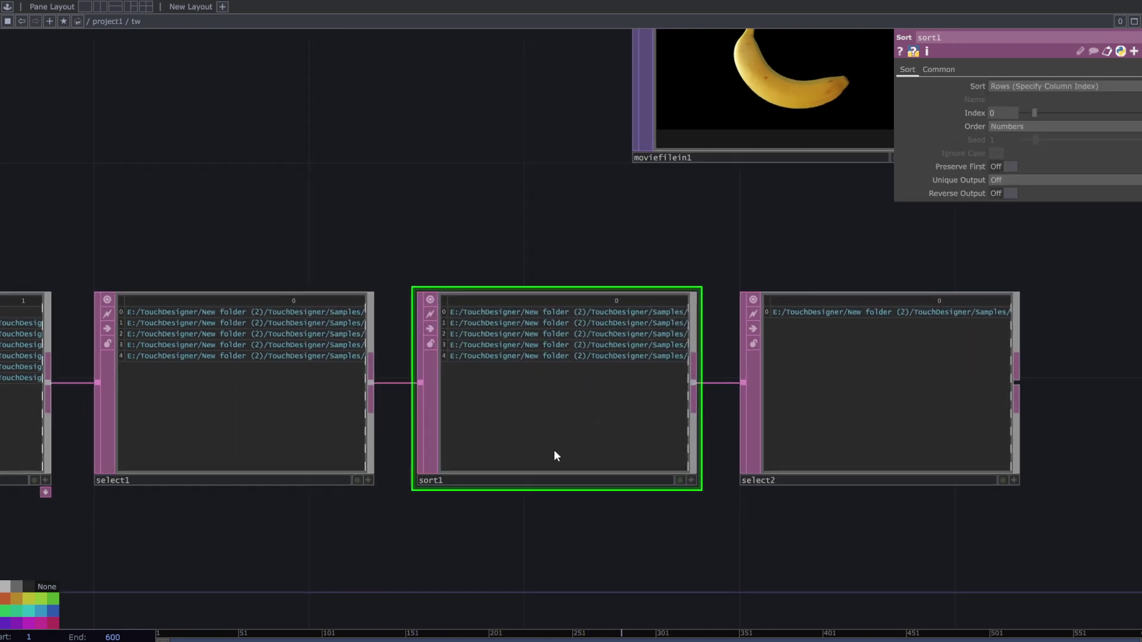
scroll(582, 241, "up", 2)
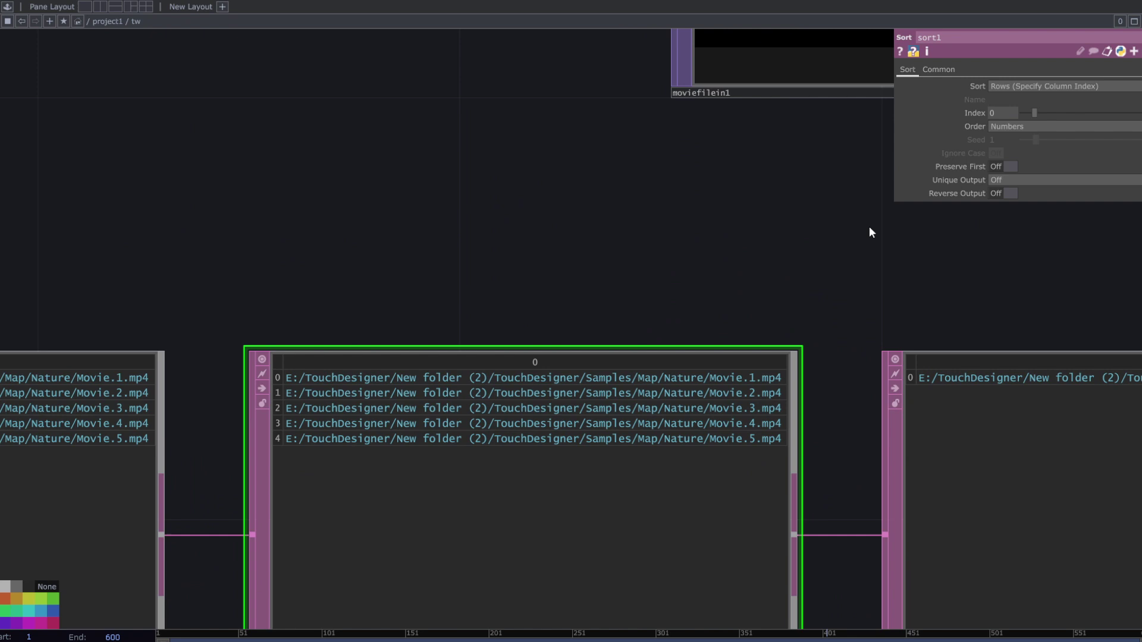
left_click(1044, 125)
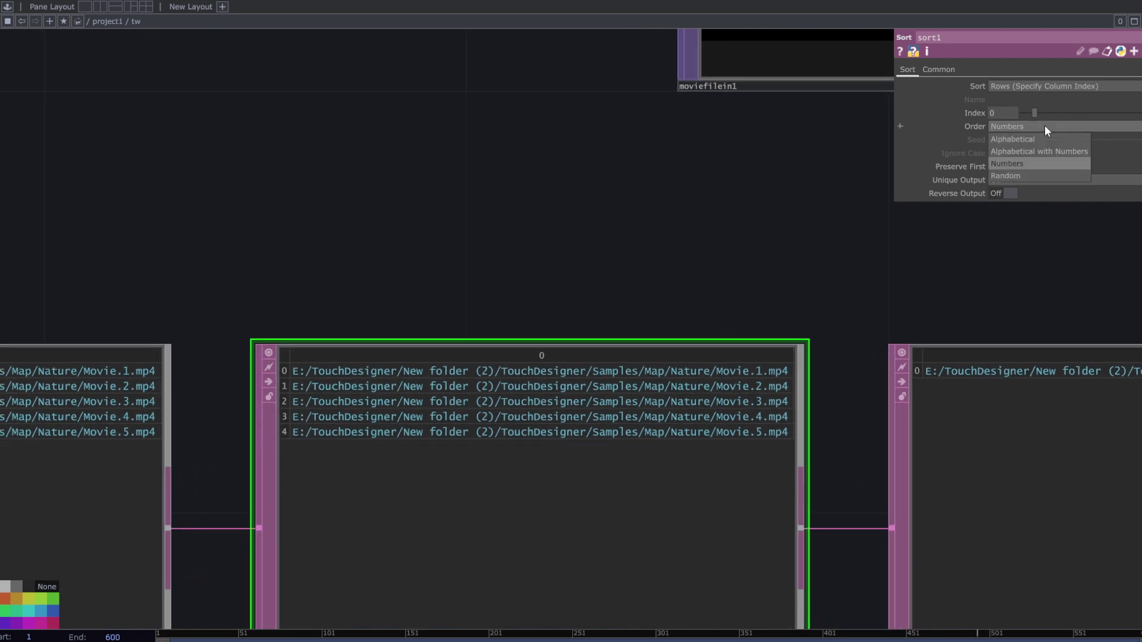
left_click(1016, 175)
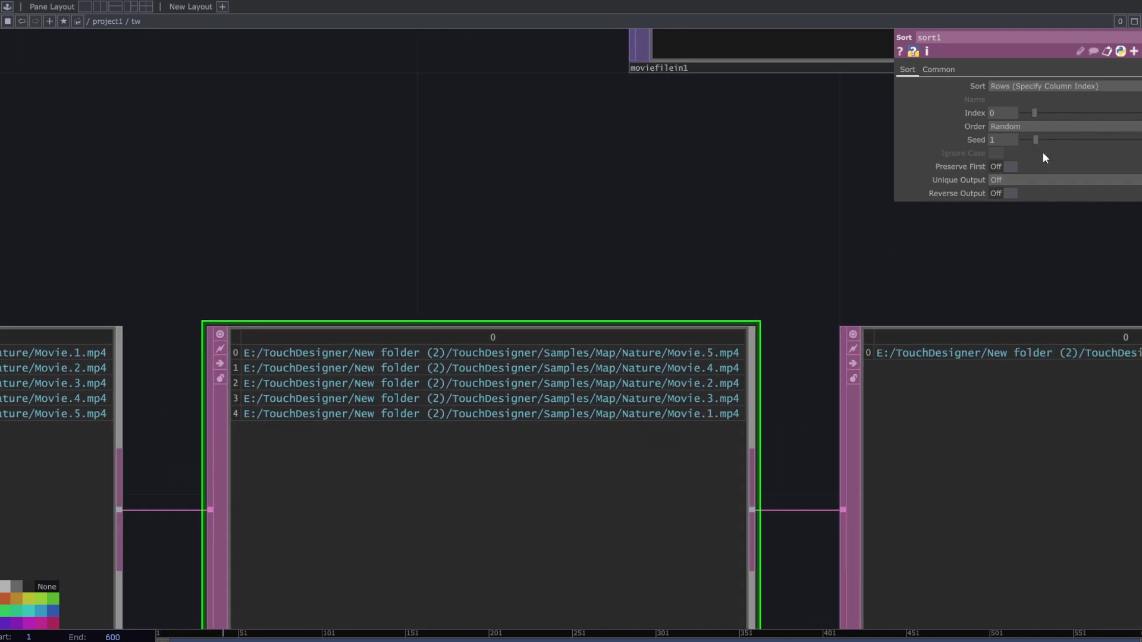
left_click_drag(1035, 139, 1074, 140)
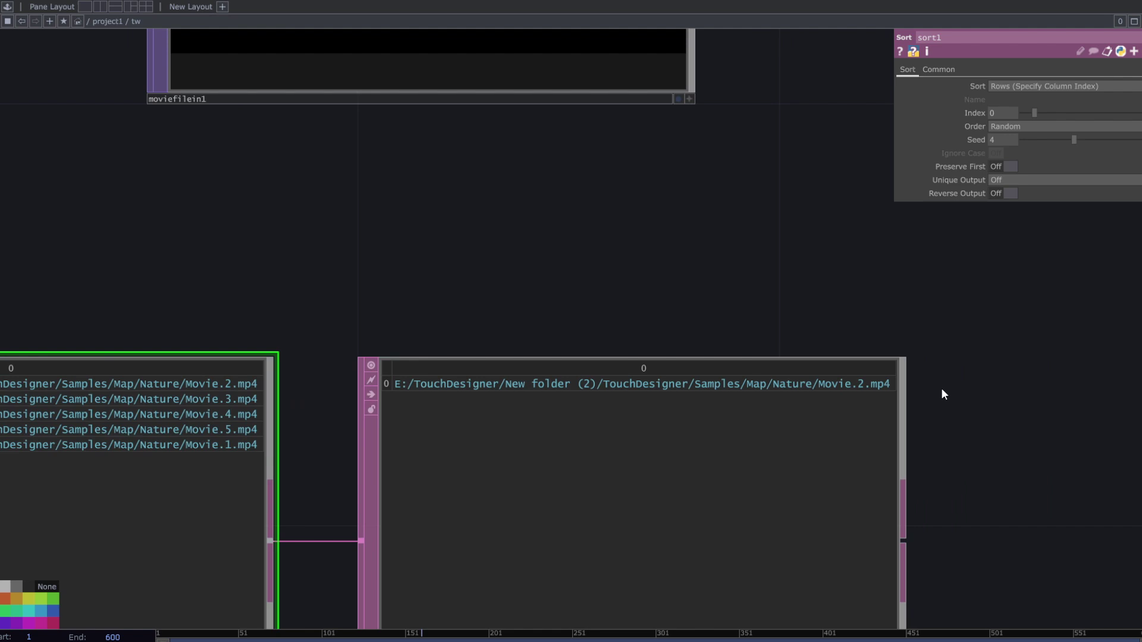
left_click_drag(1057, 144, 1052, 145)
Place the Movie File In operator directly above the second Select DAT
middle_click_drag(917, 376, 880, 403)
left_click_drag(880, 404, 705, 440)
middle_click_drag(705, 441, 684, 453)
left_click_drag(589, 248, 630, 316)
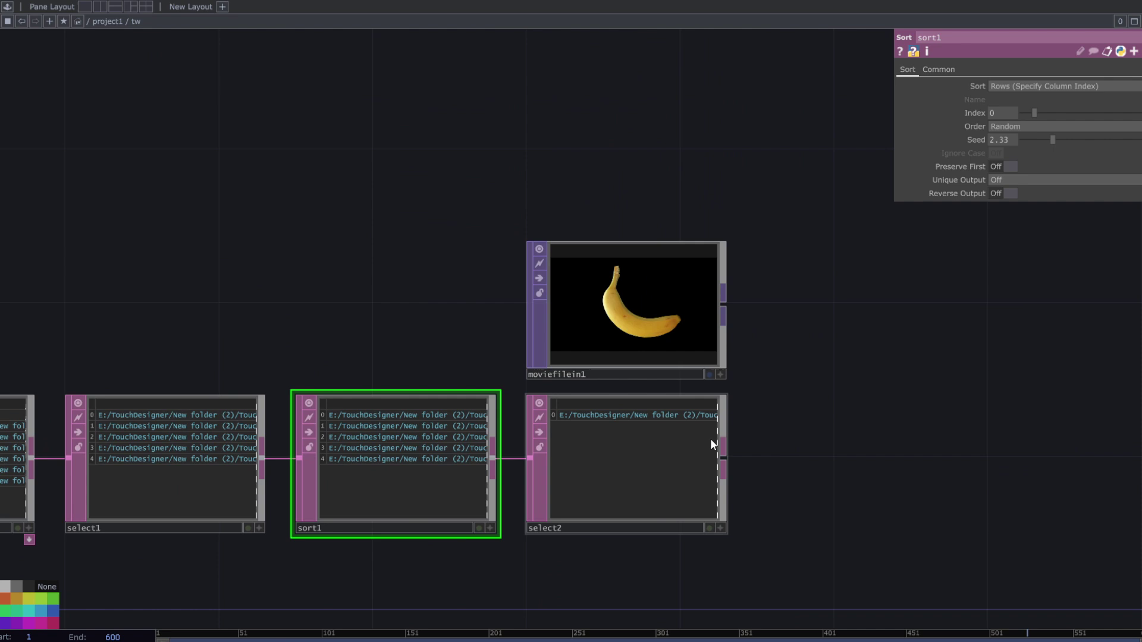
scroll(787, 434, "up", 3)
scroll(787, 433, "up", 2)
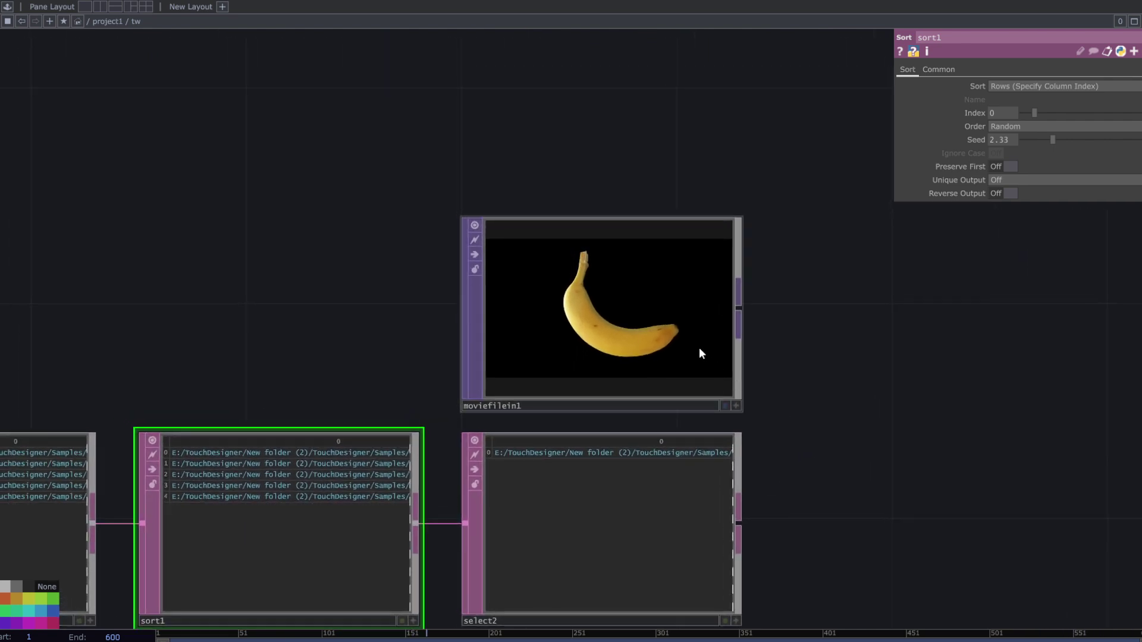
Set the Movie File In's File expression to op('select2')[0,0]
left_click(690, 342)
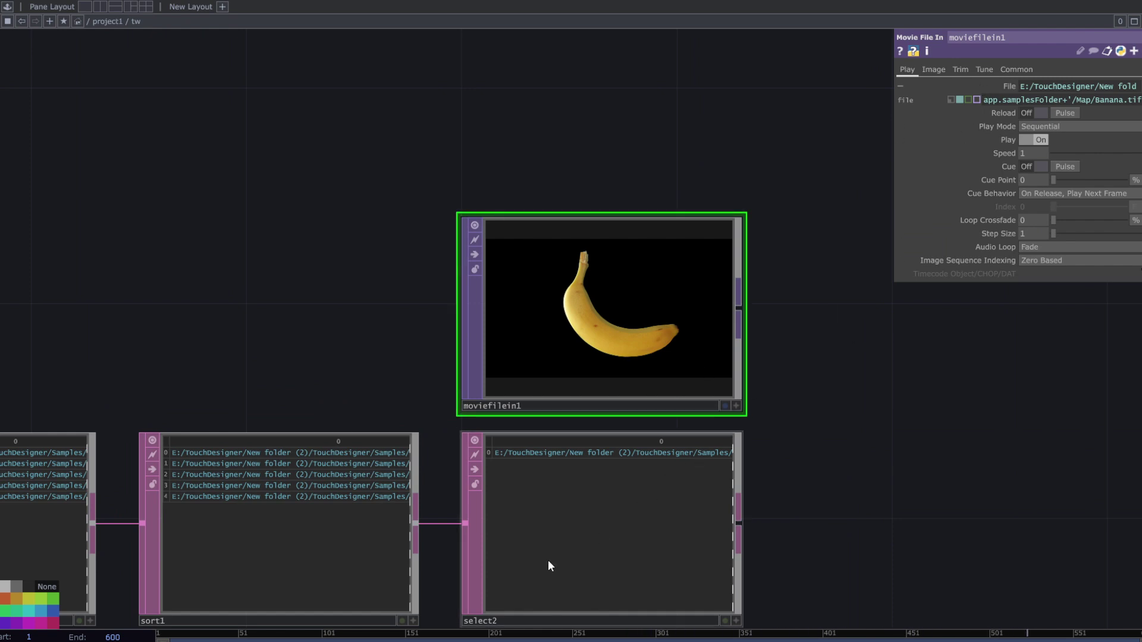
left_click_drag(547, 559, 1034, 84)
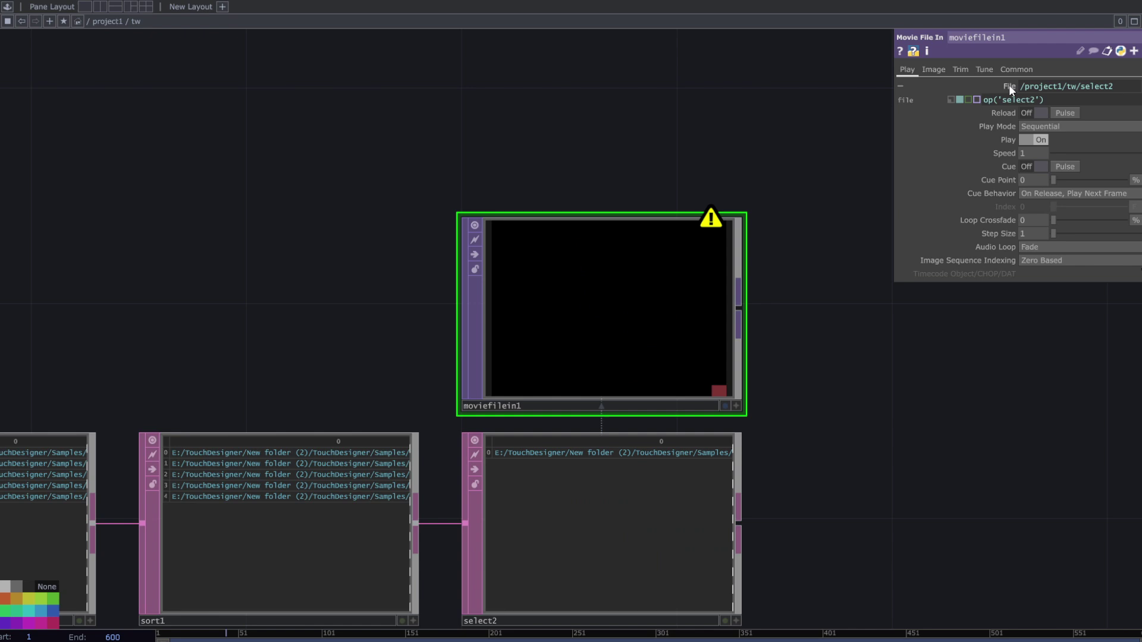
left_click(1049, 102)
type("[0,0")
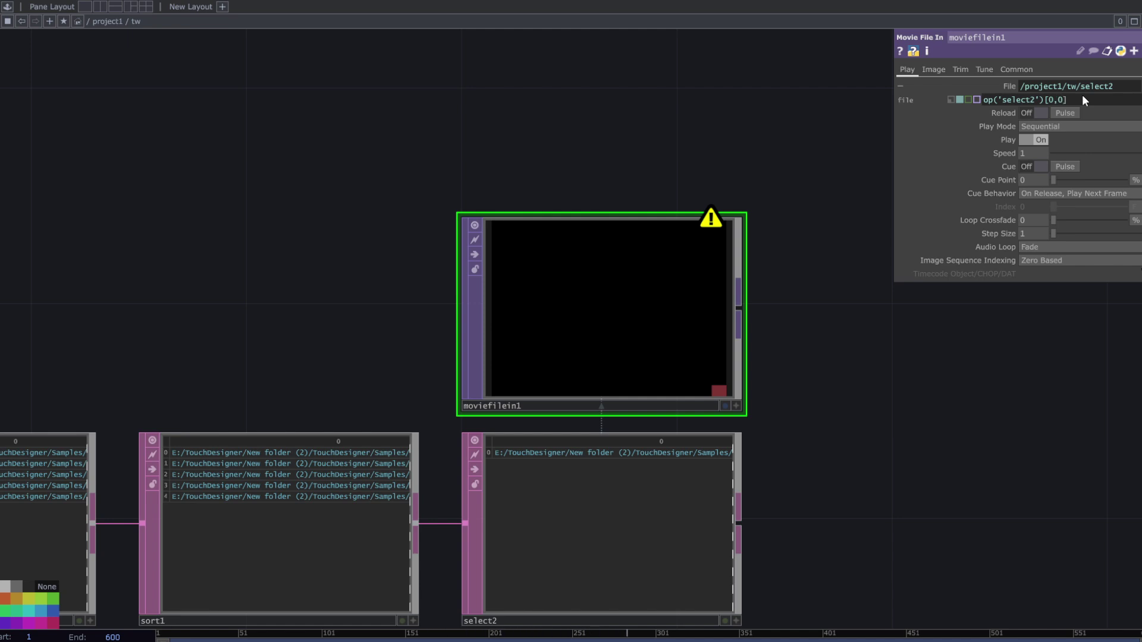
key("Return")
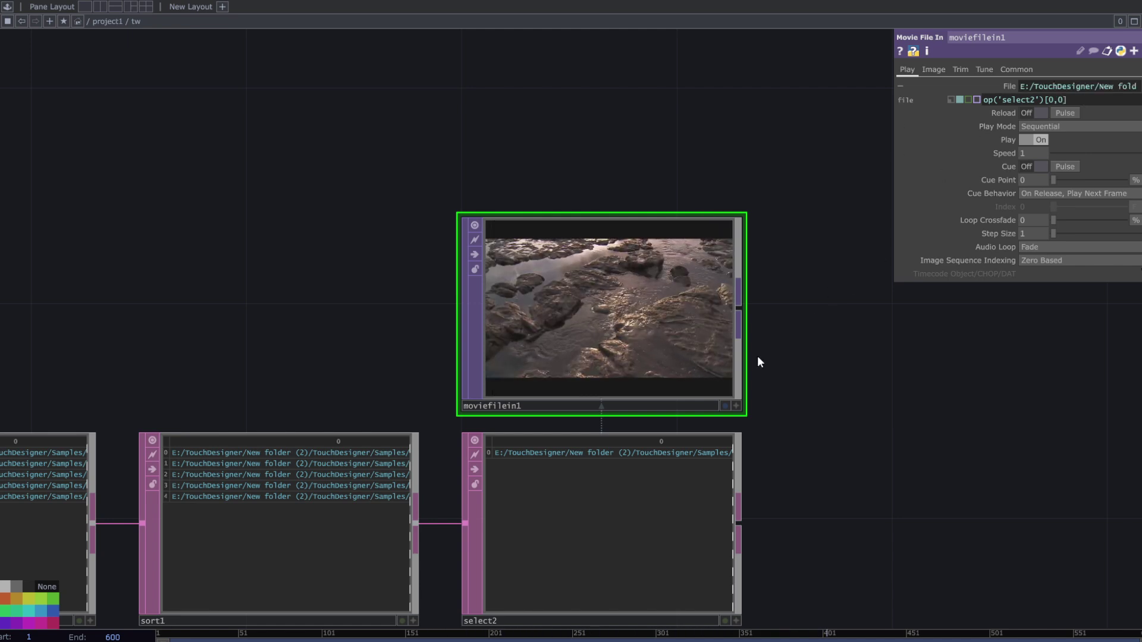
Set the Sort DAT's Seed to 3.52
left_click(271, 474)
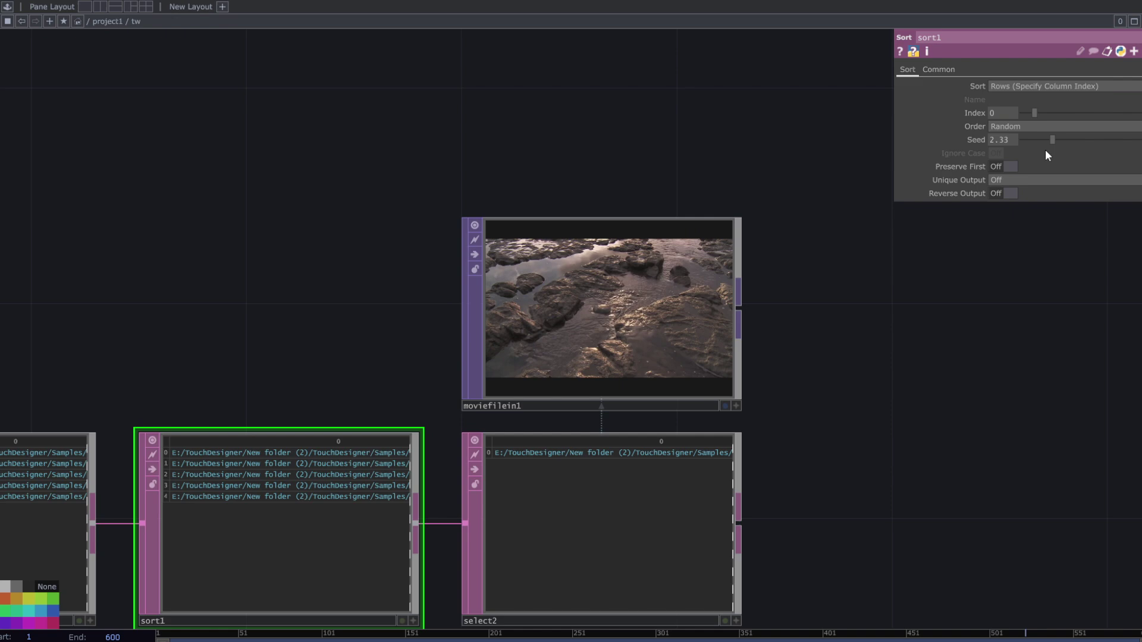
mouse_move(1055, 141)
left_mouse_down()
mouse_move(1085, 154)
mouse_move(1074, 169)
mouse_move(1065, 143)
left_mouse_up()
scroll(898, 345, "down", 3)
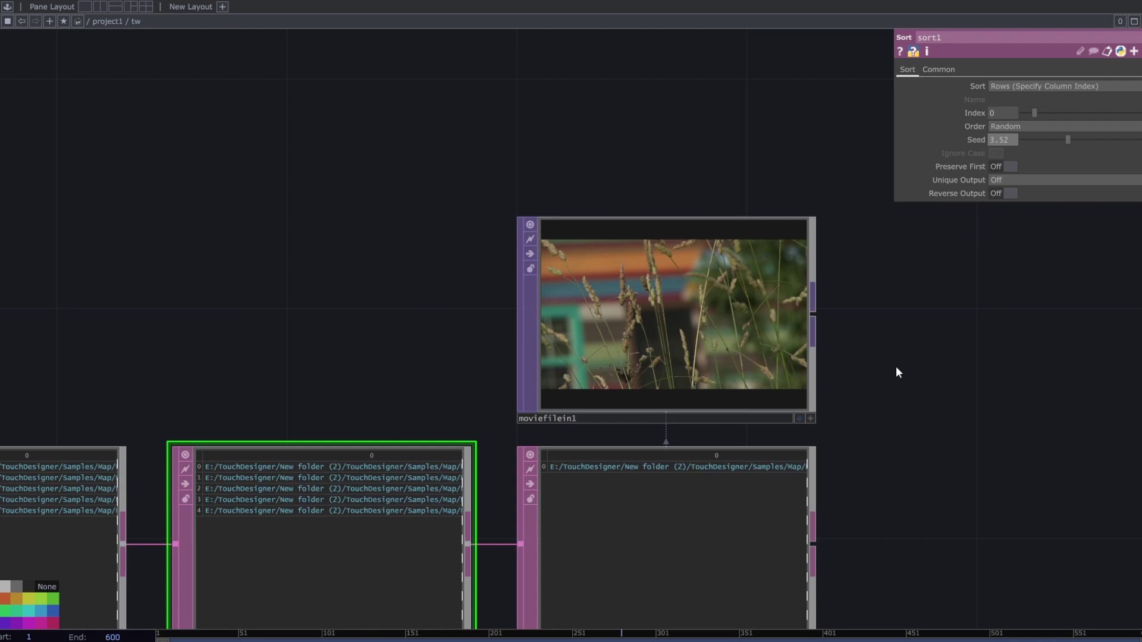
Move the second Select DAT farther from the Sort DAT, past the right edge of the Movie File In
left_click_drag(895, 366, 1009, 300)
left_click_drag(671, 417, 778, 416)
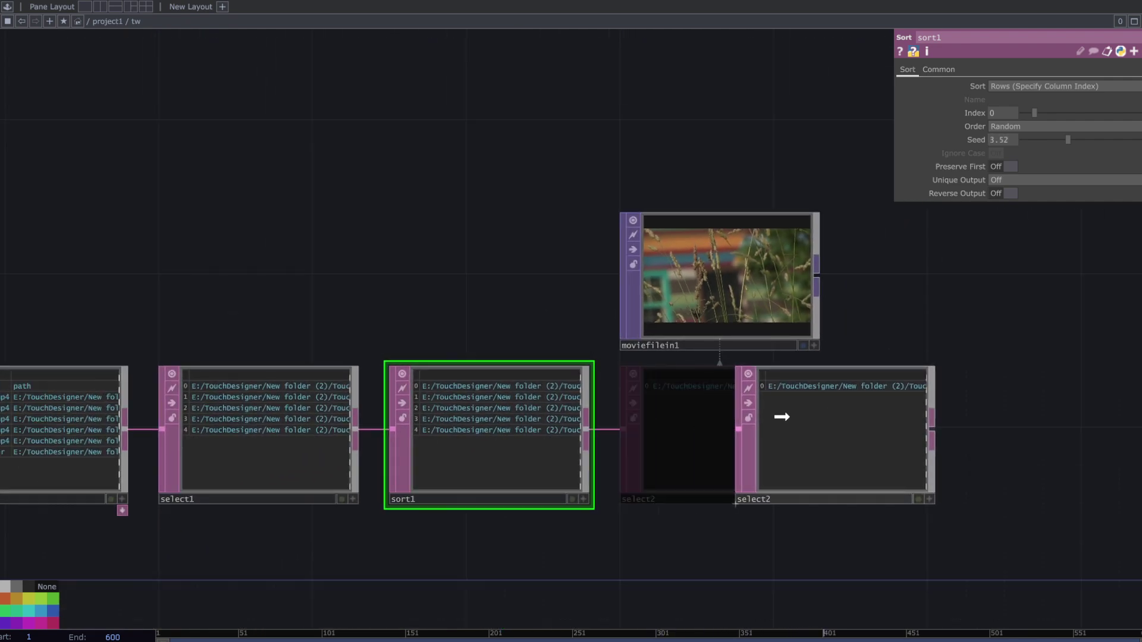
left_click_drag(570, 545, 553, 542)
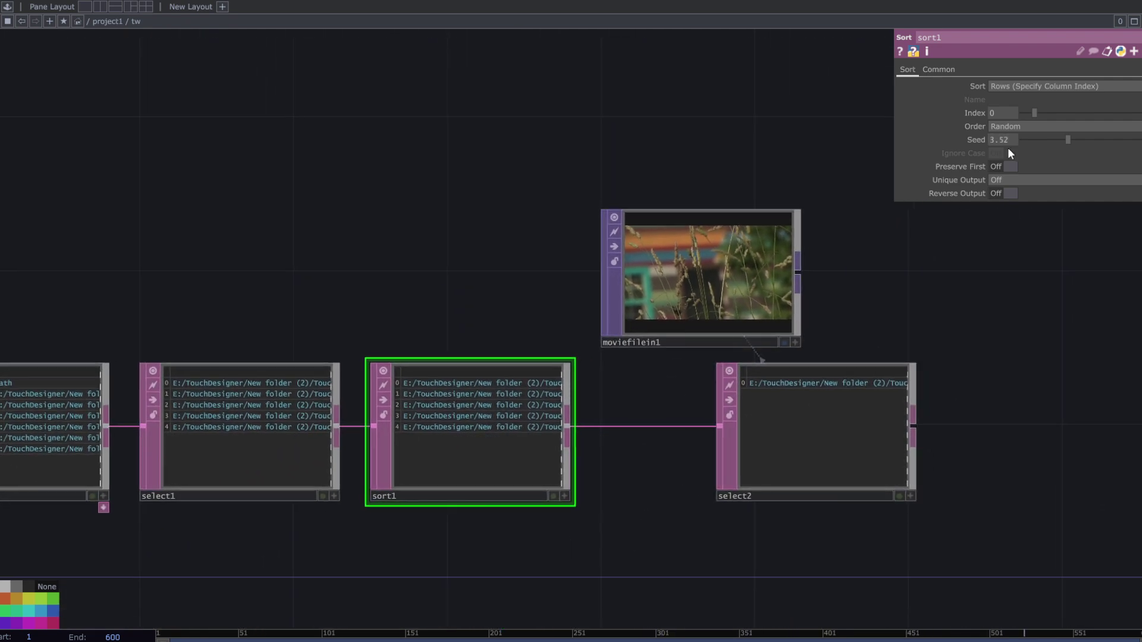
Set the Sort DAT's Order to Numbers and sort by Columns (Specify Row Index) with Index 5
left_click(1011, 128)
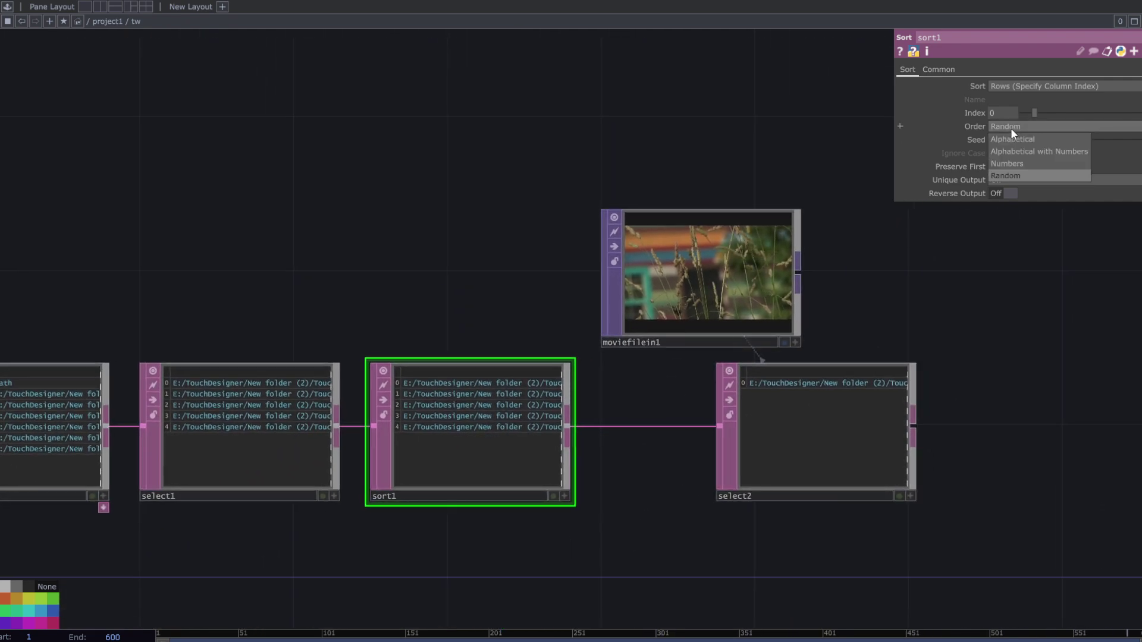
left_click(1007, 165)
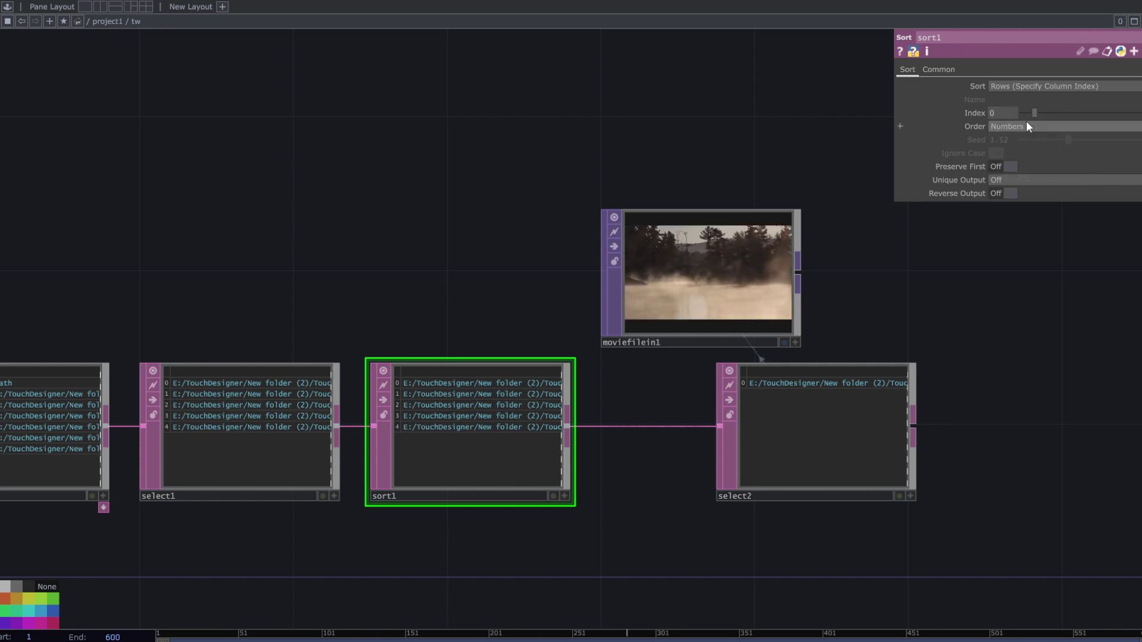
left_click(1030, 85)
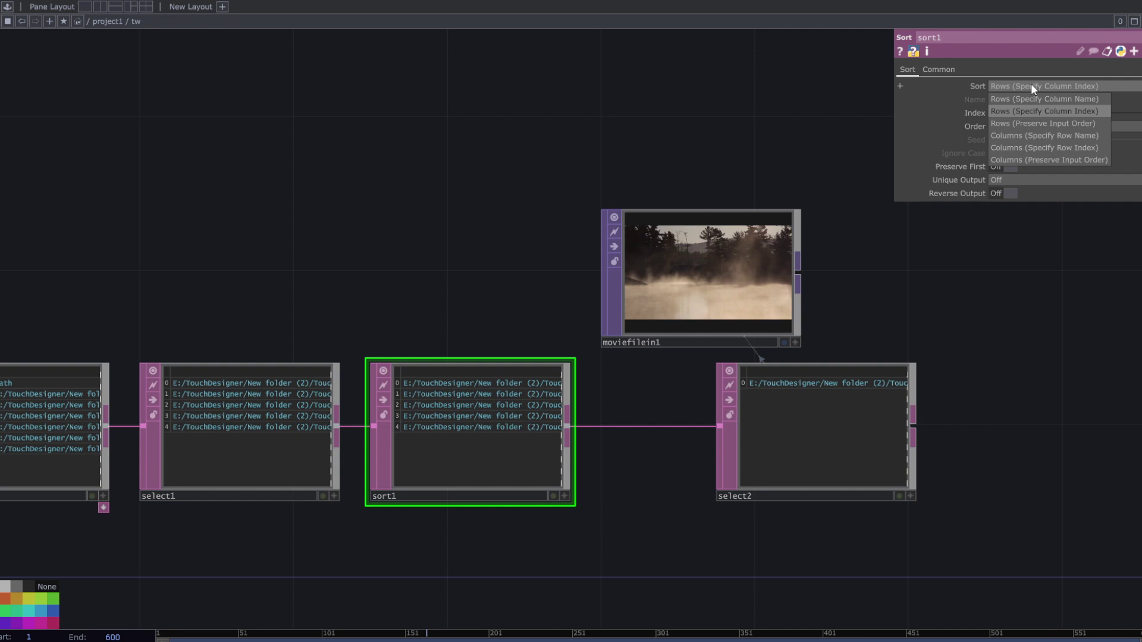
left_click(1014, 146)
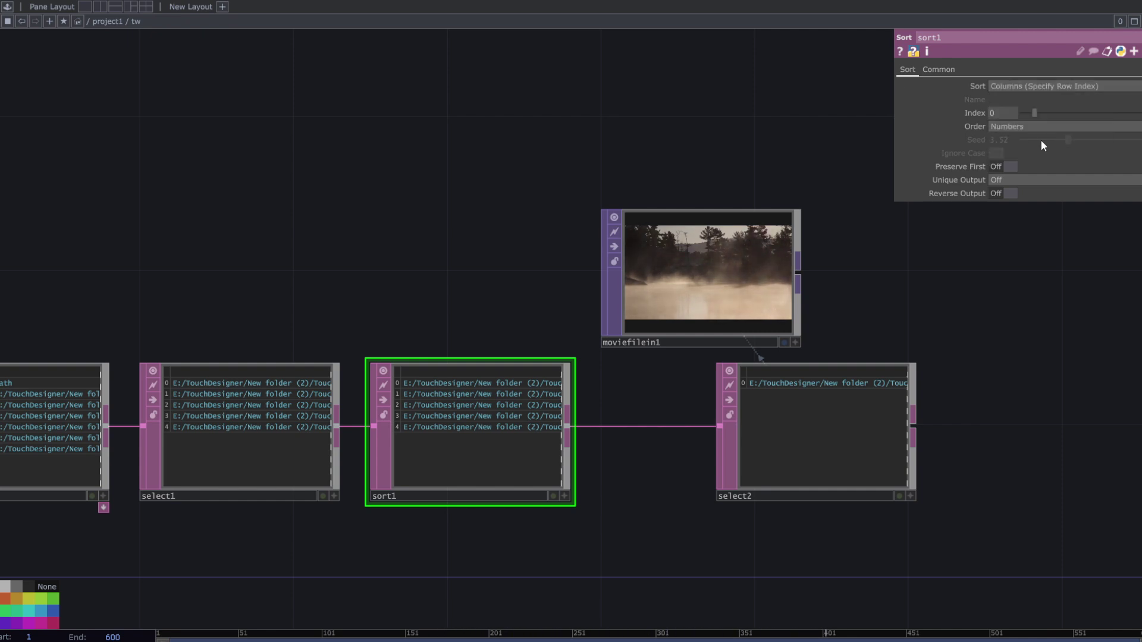
left_click_drag(1034, 115, 1092, 116)
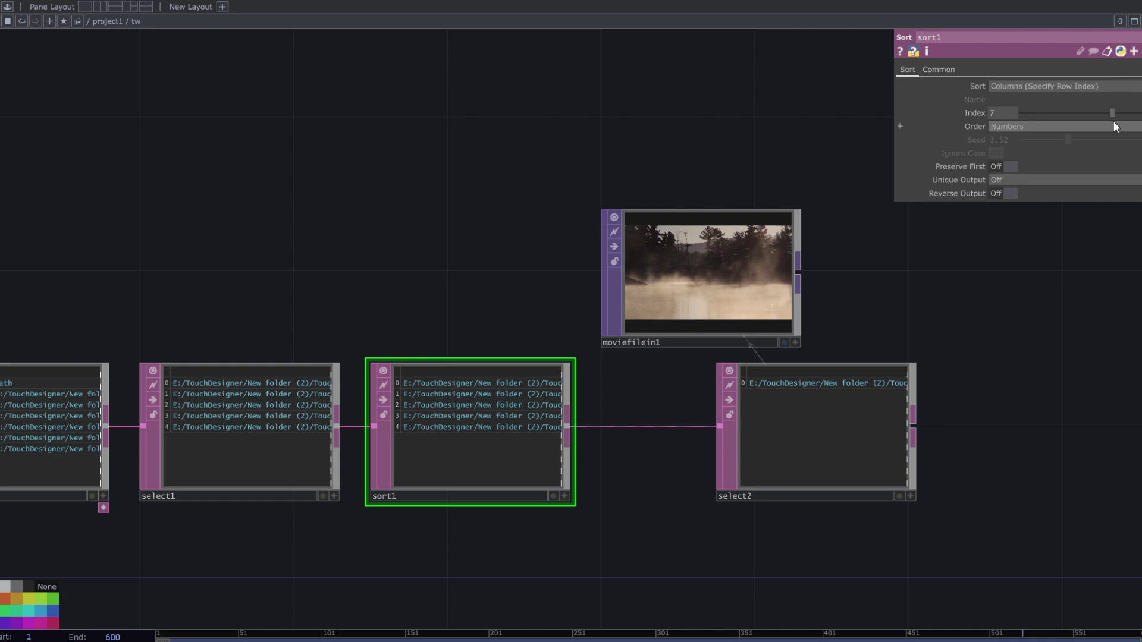
Switch the Sort DAT to Rows (Specify Column Index) with Order set to Alphabetical
left_click(1027, 88)
left_click(1019, 109)
left_click(1021, 126)
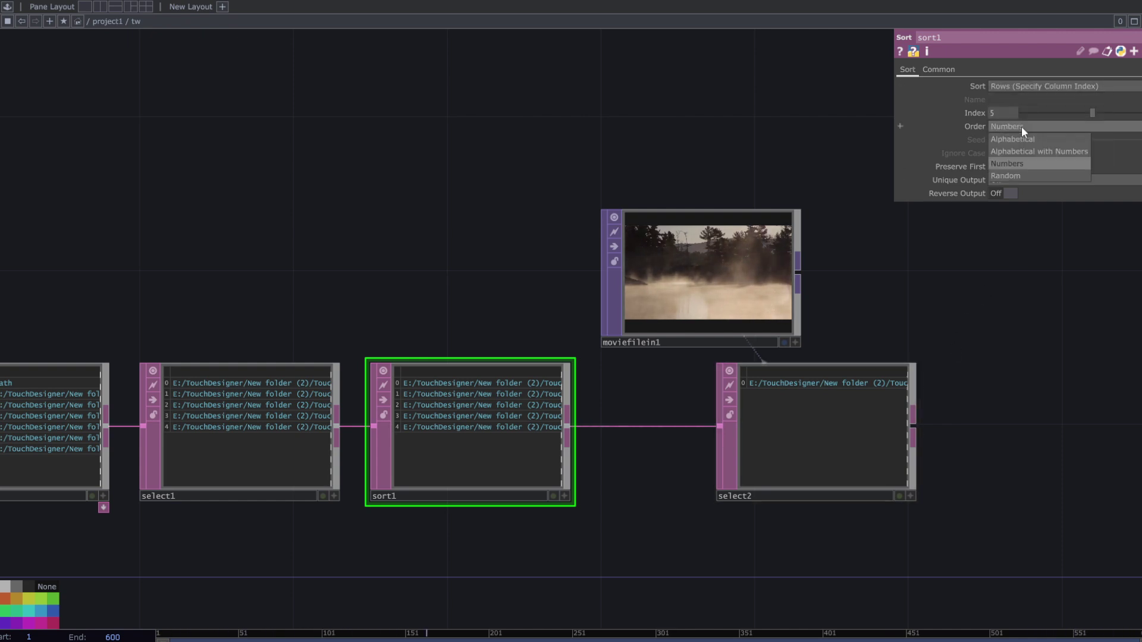
left_click(1014, 140)
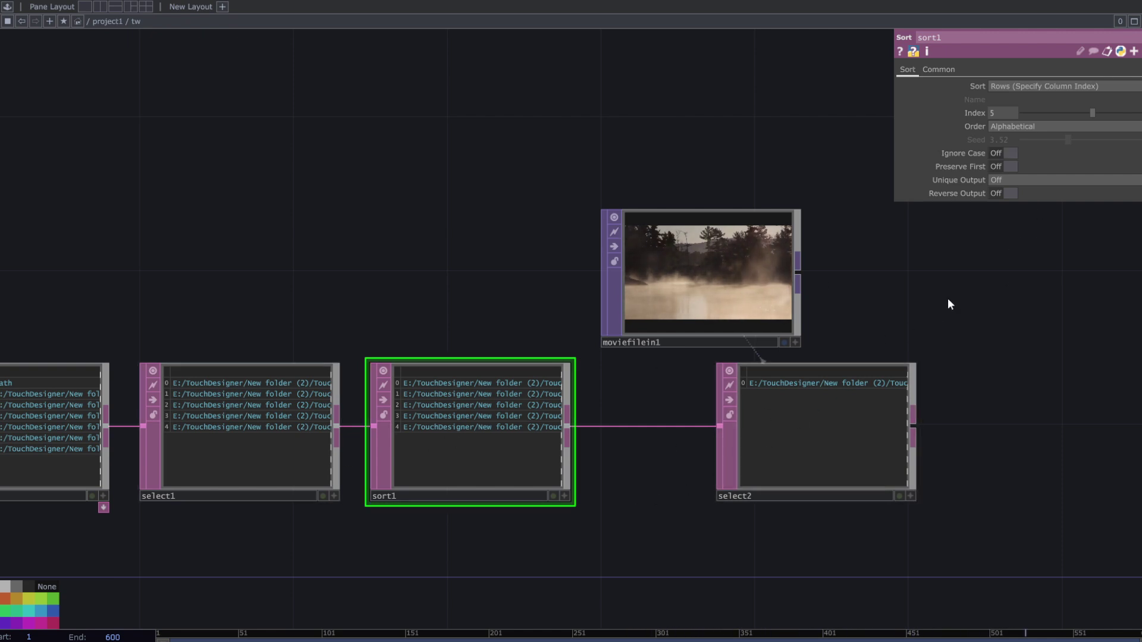
Set the Sort DAT's Order back to Random with a Seed of 2.1
left_click(1045, 125)
left_click(1010, 174)
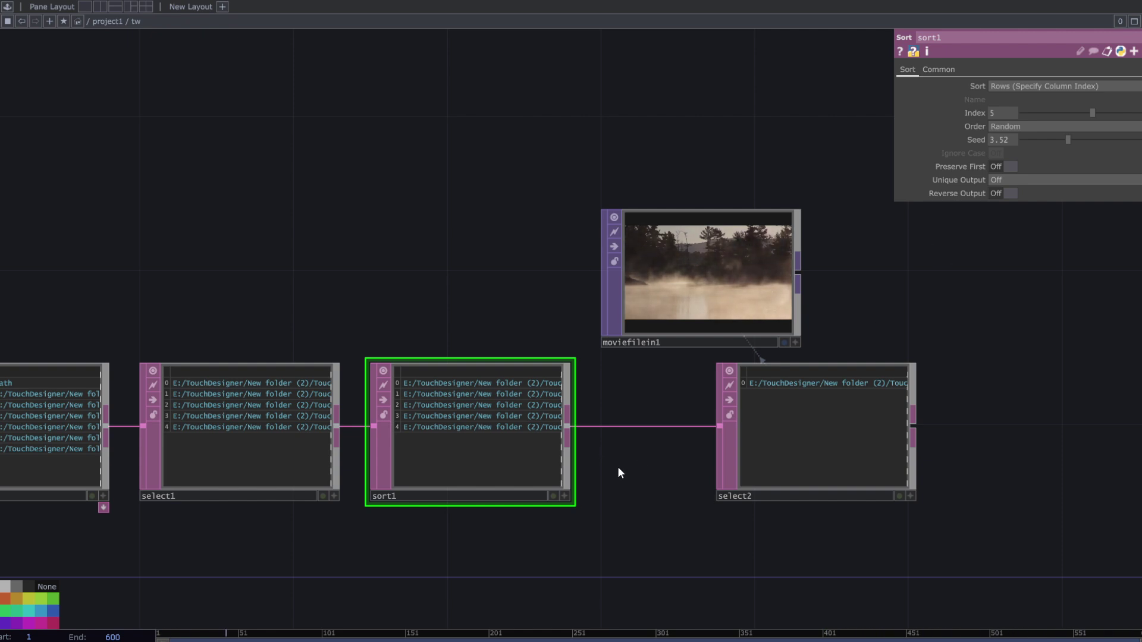
left_click_drag(1045, 140, 1050, 139)
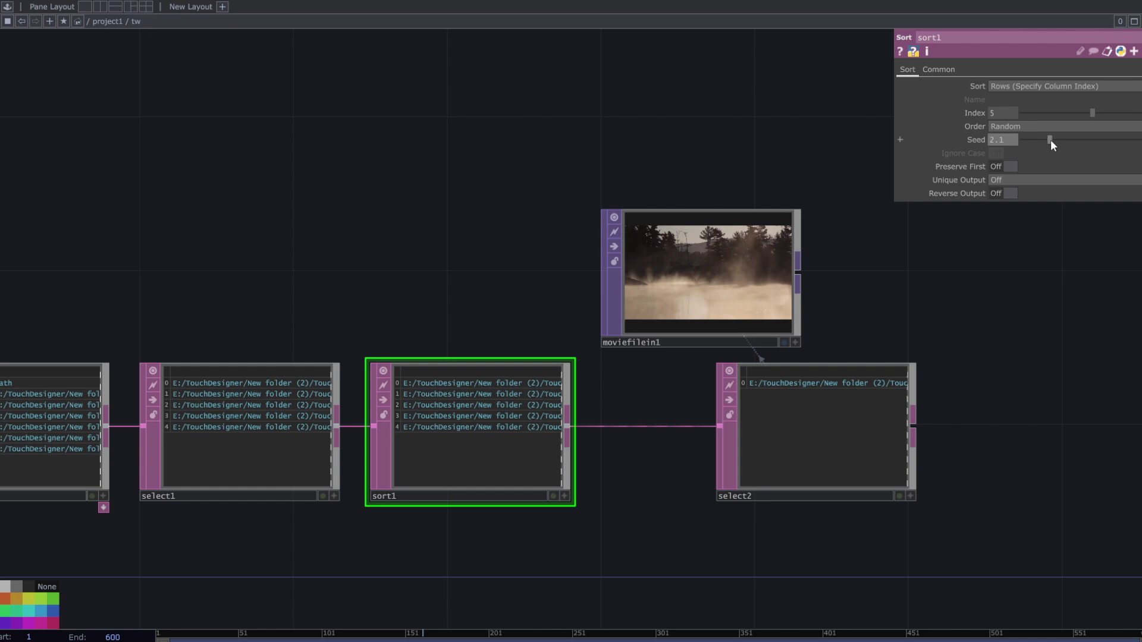
Delete the Sort DAT so the first Select DAT feeds the second one directly
left_click_drag(640, 520, 783, 521)
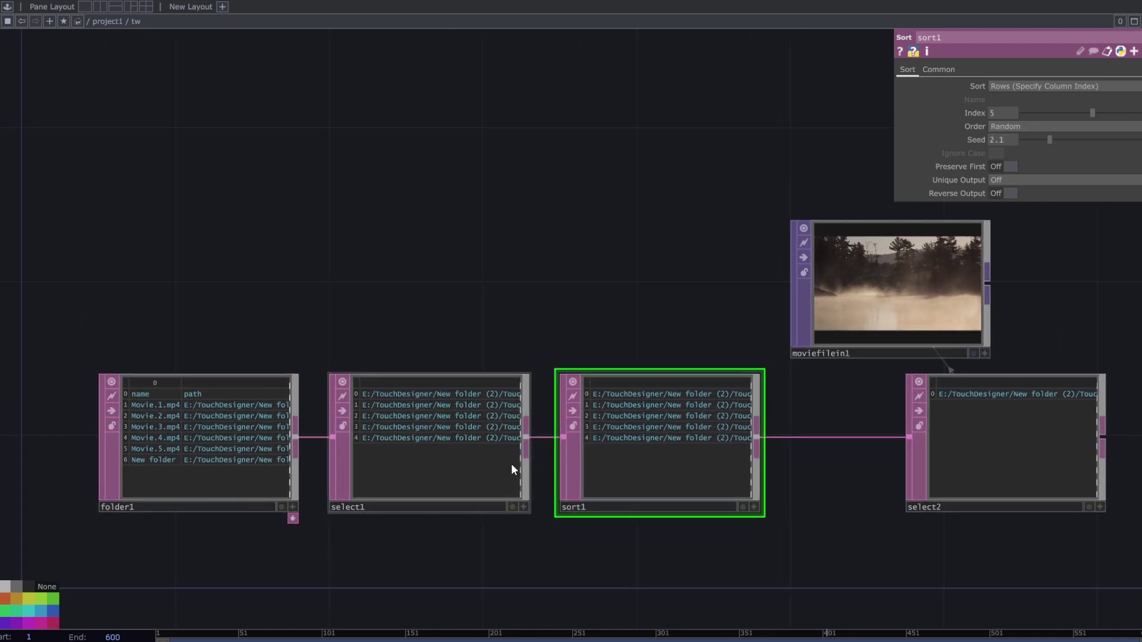
left_click_drag(803, 504, 786, 506)
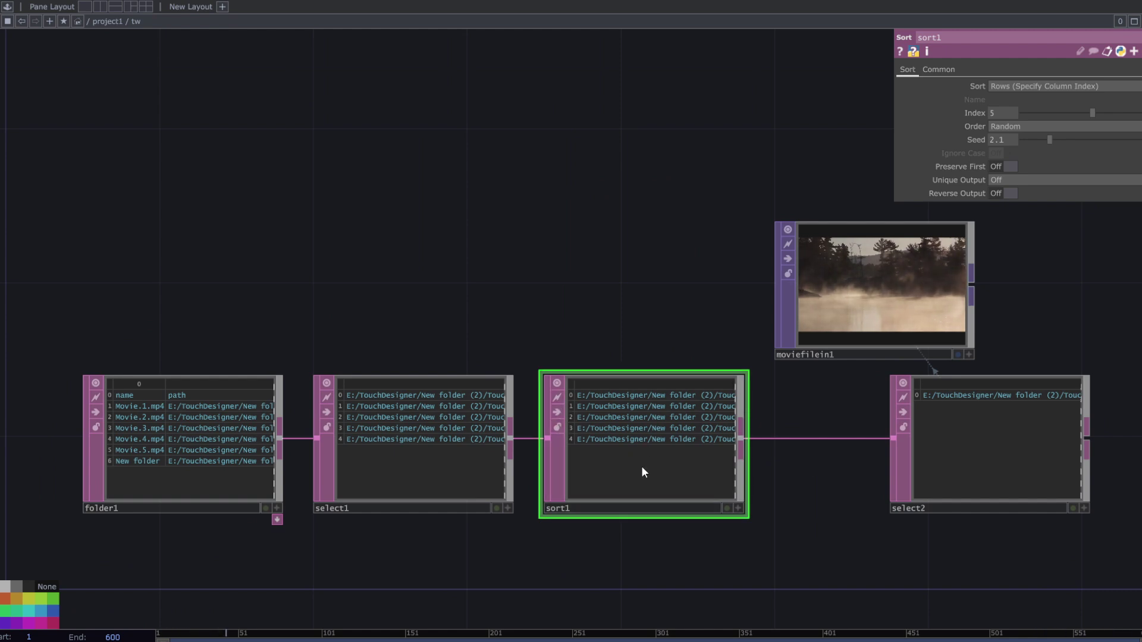
key("Delete")
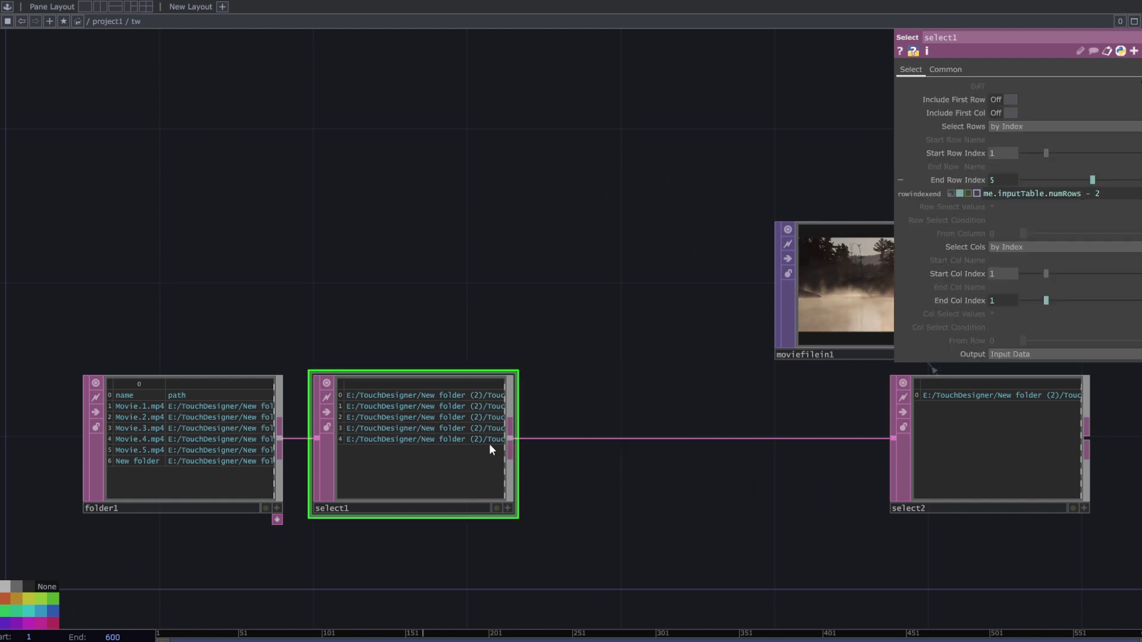
right_click(609, 438)
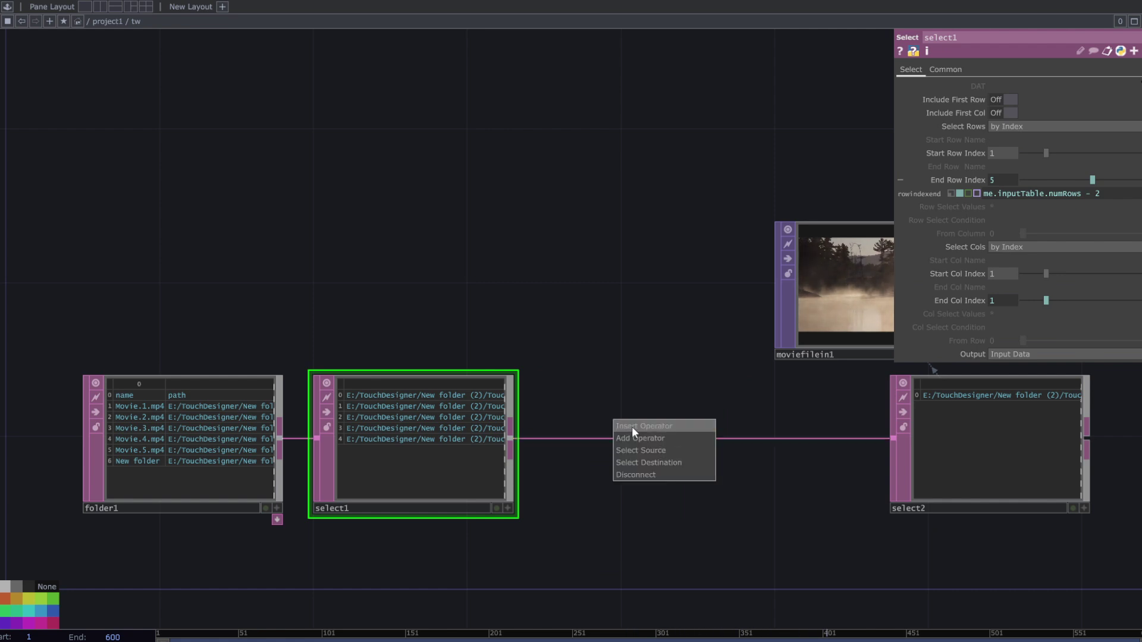
left_click(825, 531)
Add a Constant CHOP below the wire between the two Select DATs
left_click(898, 502)
left_click_drag(951, 528, 826, 518)
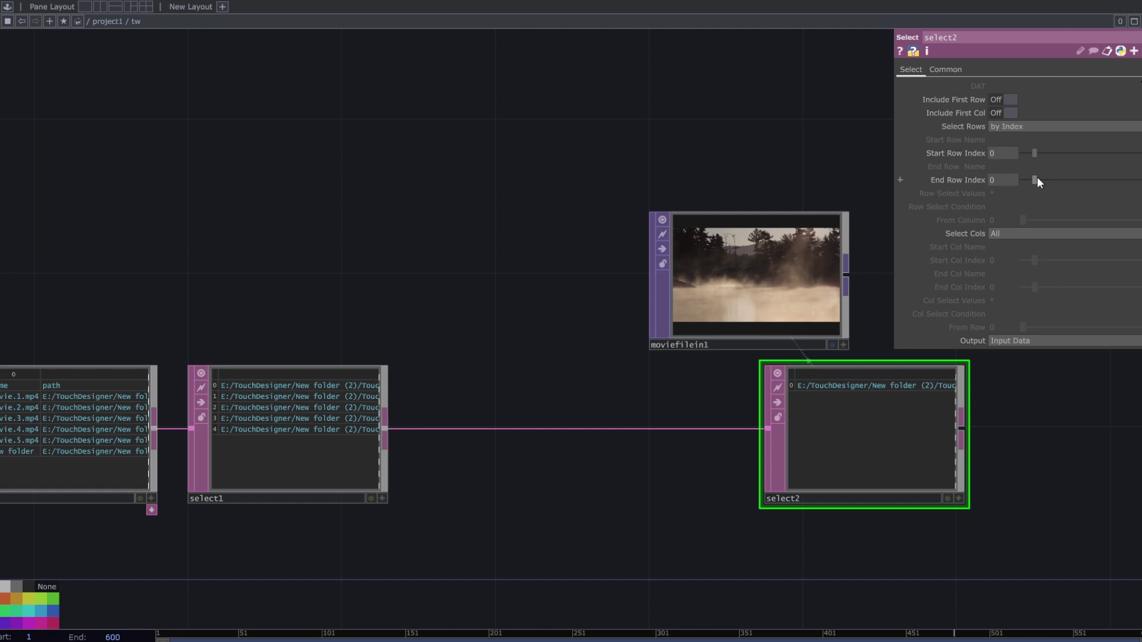
left_click_drag(717, 535, 600, 455)
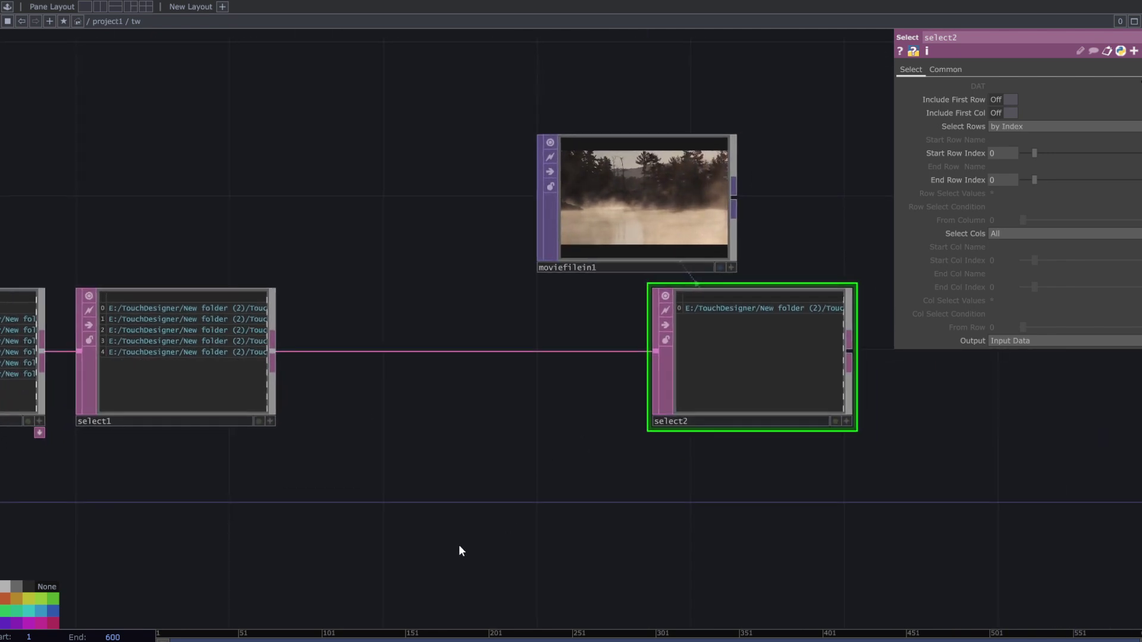
key("Tab")
type("c")
left_click(320, 352)
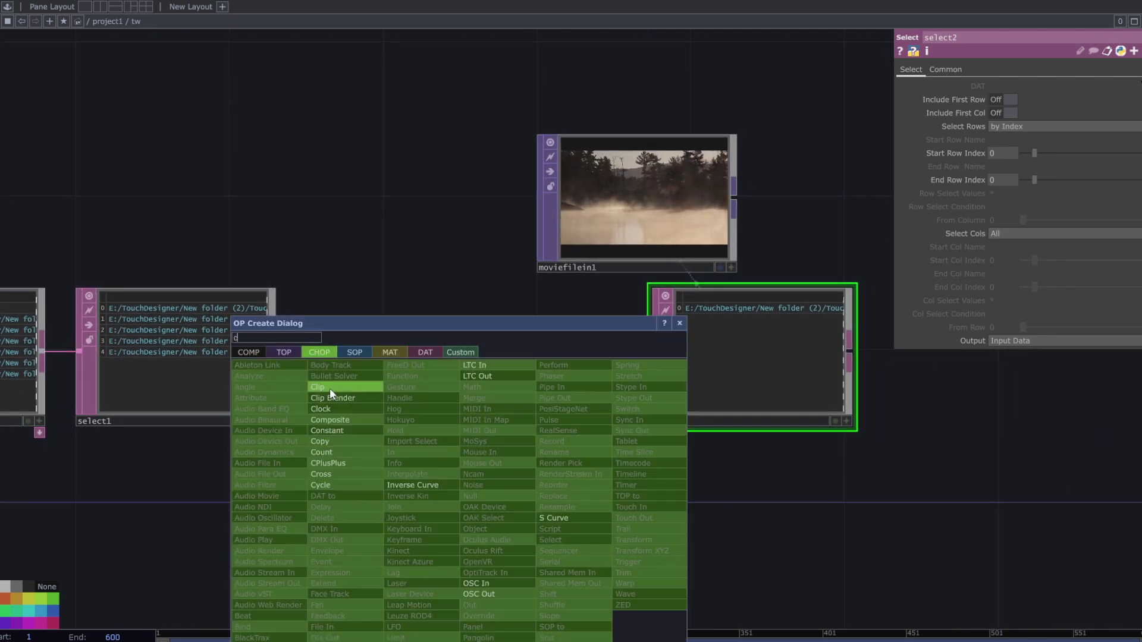
left_click(364, 434)
left_click(558, 475)
Reference the Constant's chan1 channel in the second Select DAT's Start Row Index and End Row Index
left_click(656, 424)
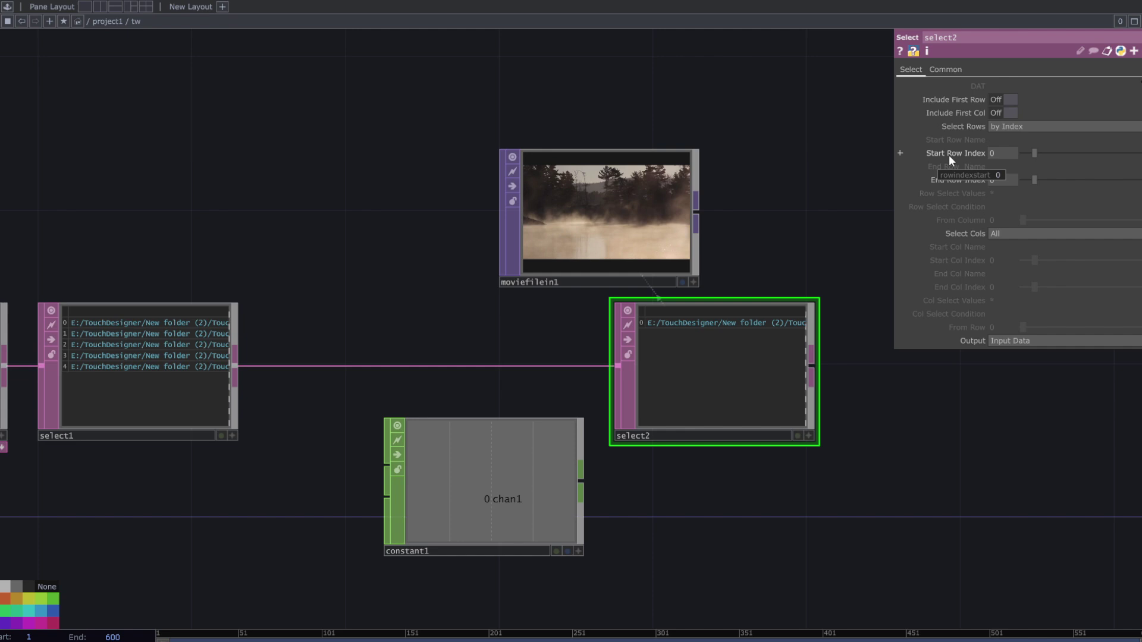
left_click(578, 551)
left_click_drag(496, 501, 1002, 152)
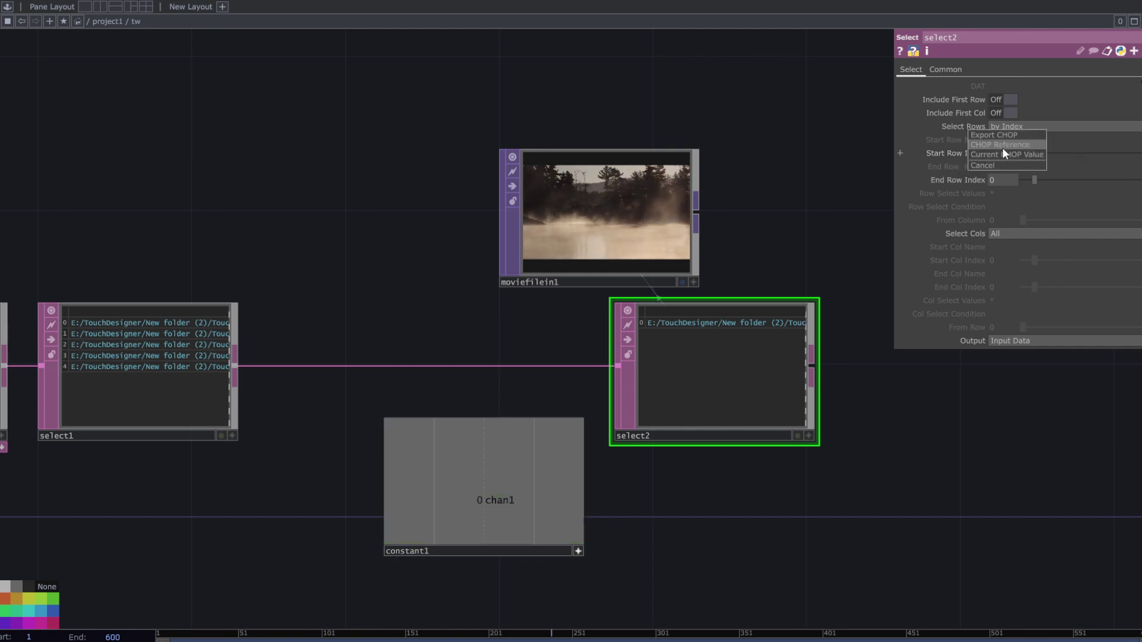
left_click(1002, 147)
left_click_drag(466, 515, 1014, 181)
left_click(1012, 173)
Set the Constant CHOP's chan1 value to 3.99 to switch the selected movie row
left_click(547, 514)
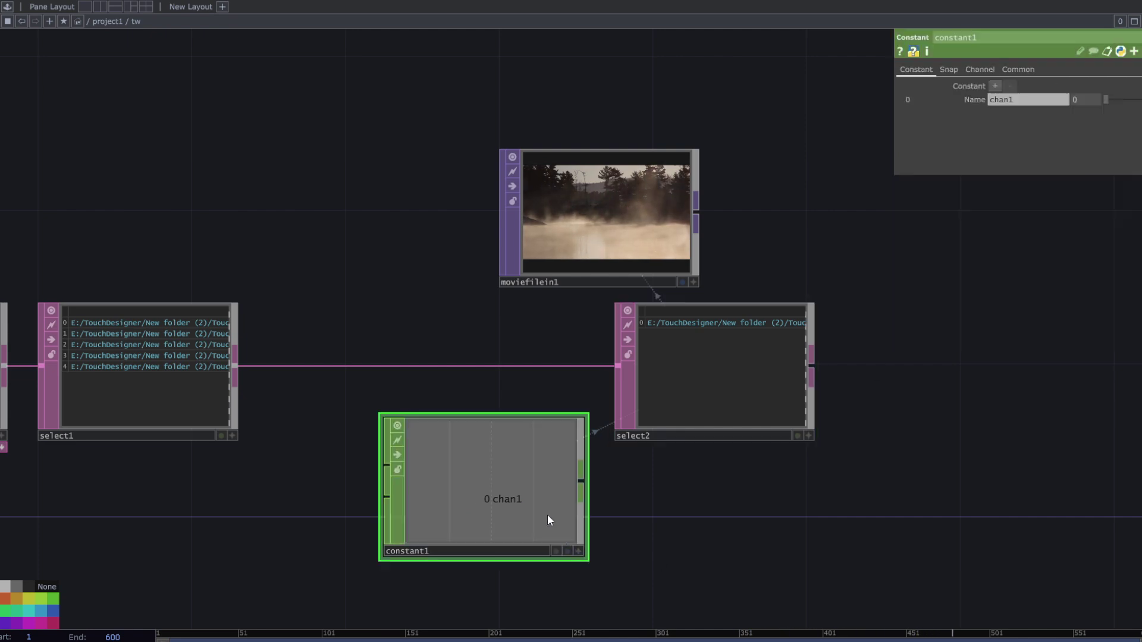
scroll(801, 301, "up", 4)
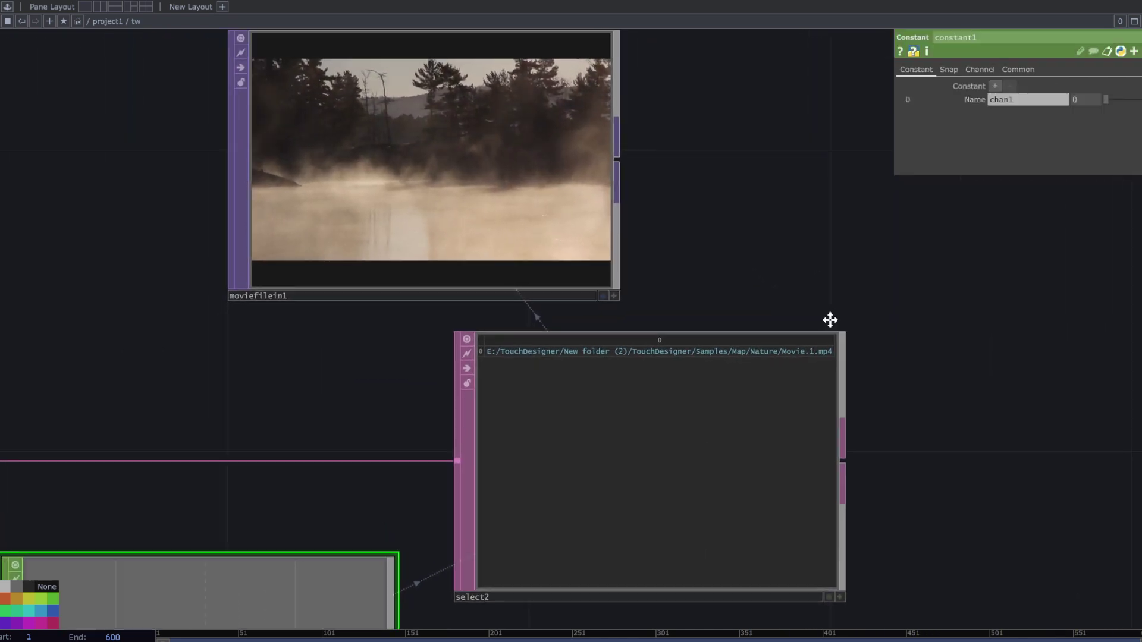
left_click_drag(1105, 99, 1141, 101)
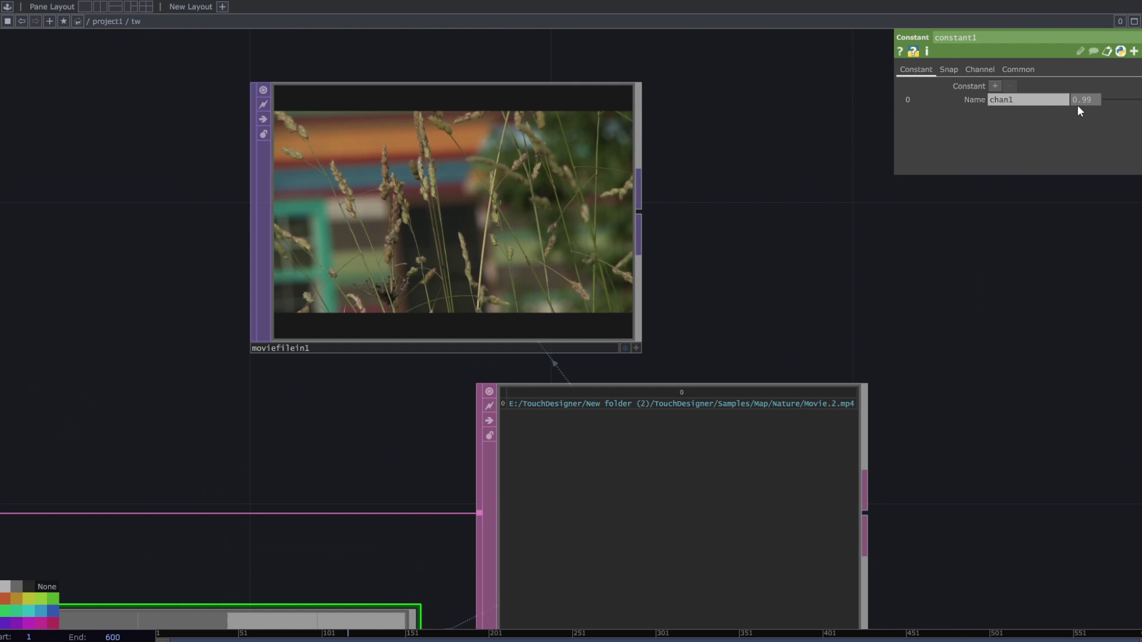
middle_click_drag(1085, 100, 1089, 76)
scroll(945, 225, "down", 3)
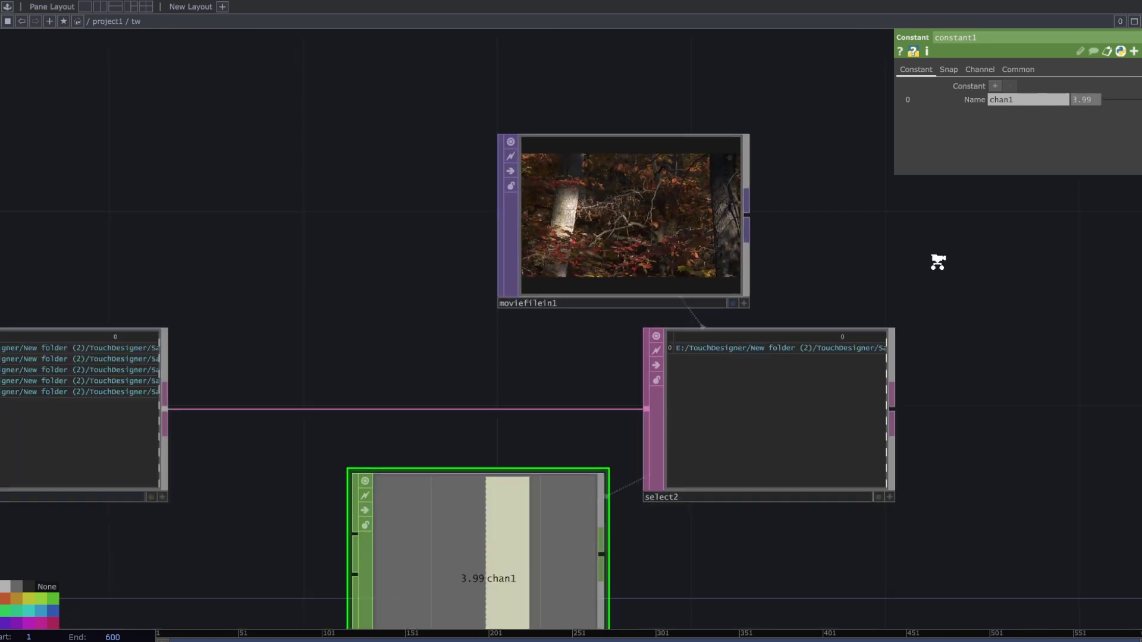
scroll(688, 548, "up", 1)
Delete the Constant CHOP from the network
middle_click_drag(769, 500, 835, 377)
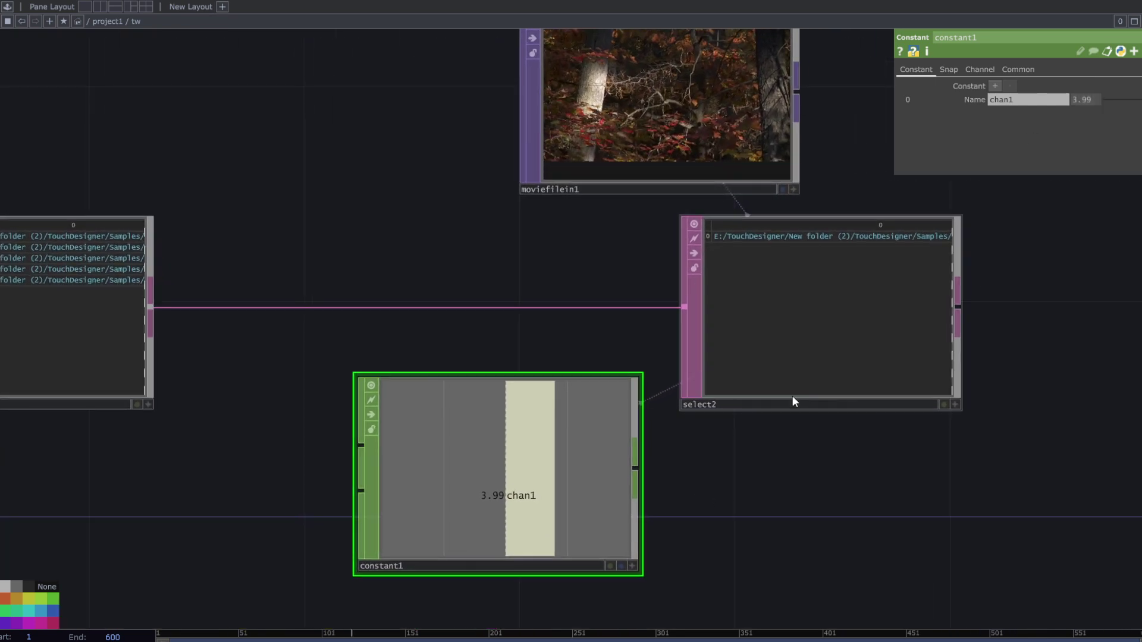
left_click_drag(600, 443, 385, 445)
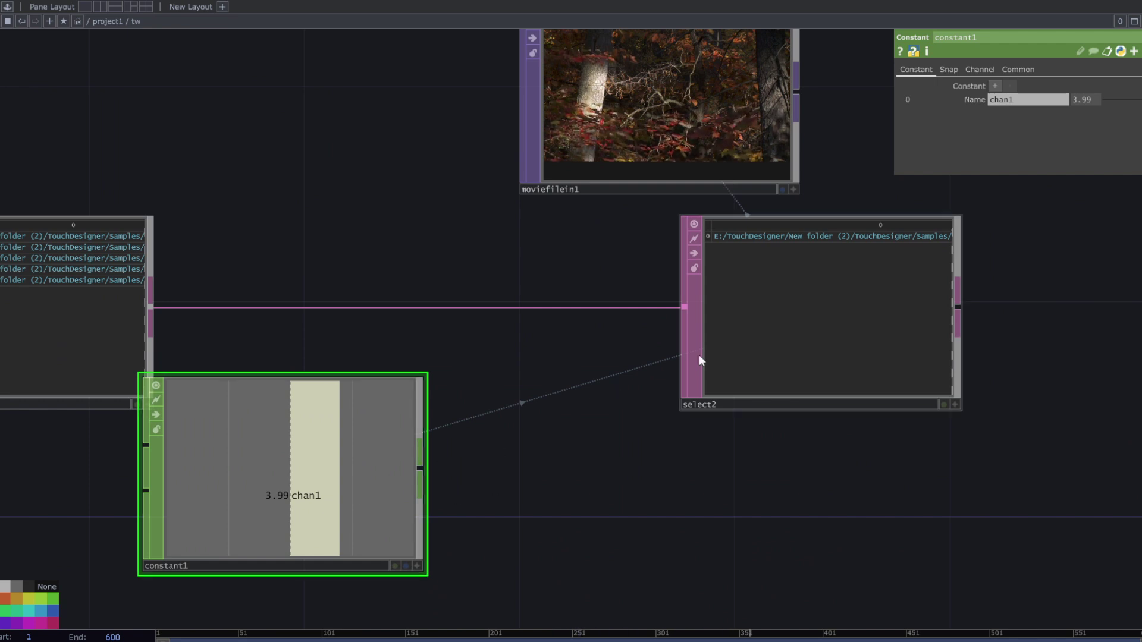
key("Delete")
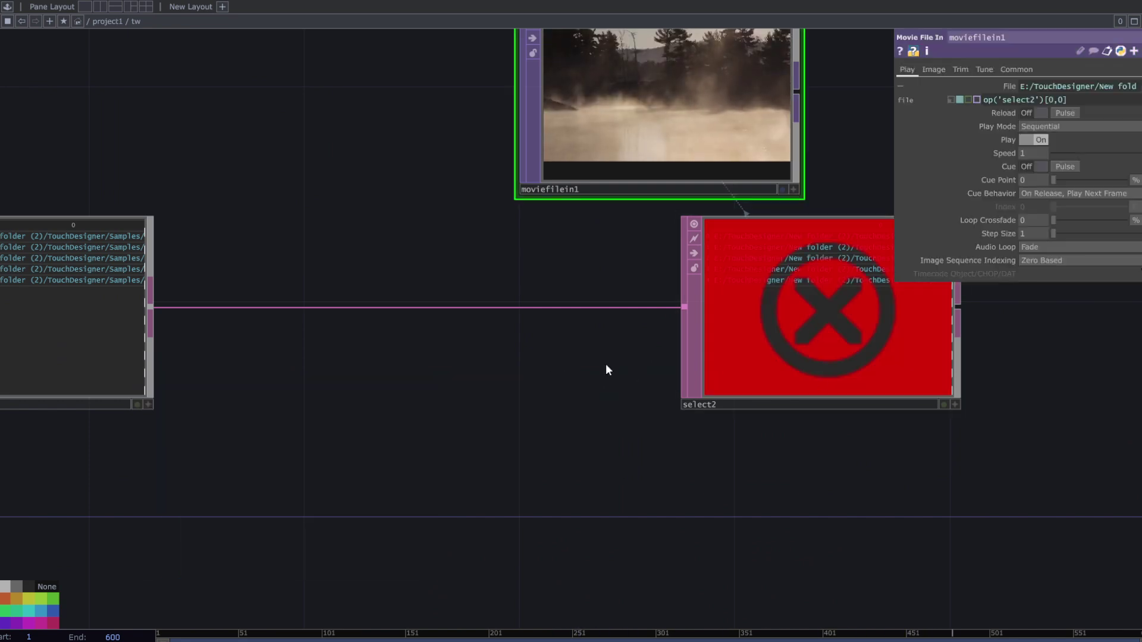
Add an LFO CHOP and place it below the wire between the two Select DATs
key("Tab")
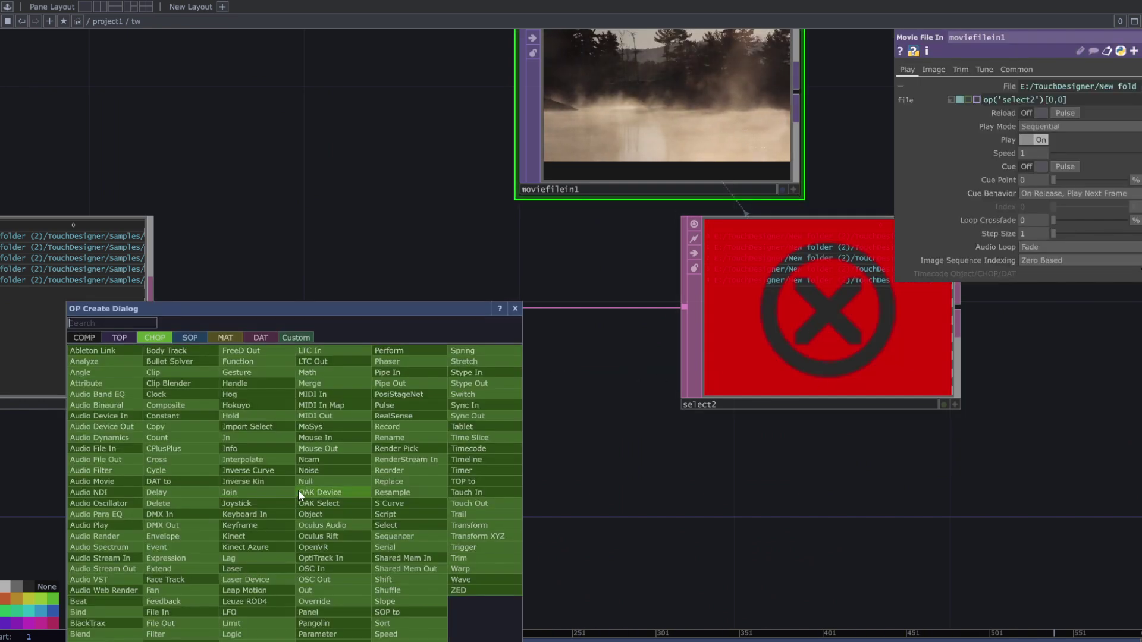
left_click(249, 613)
left_click(387, 485)
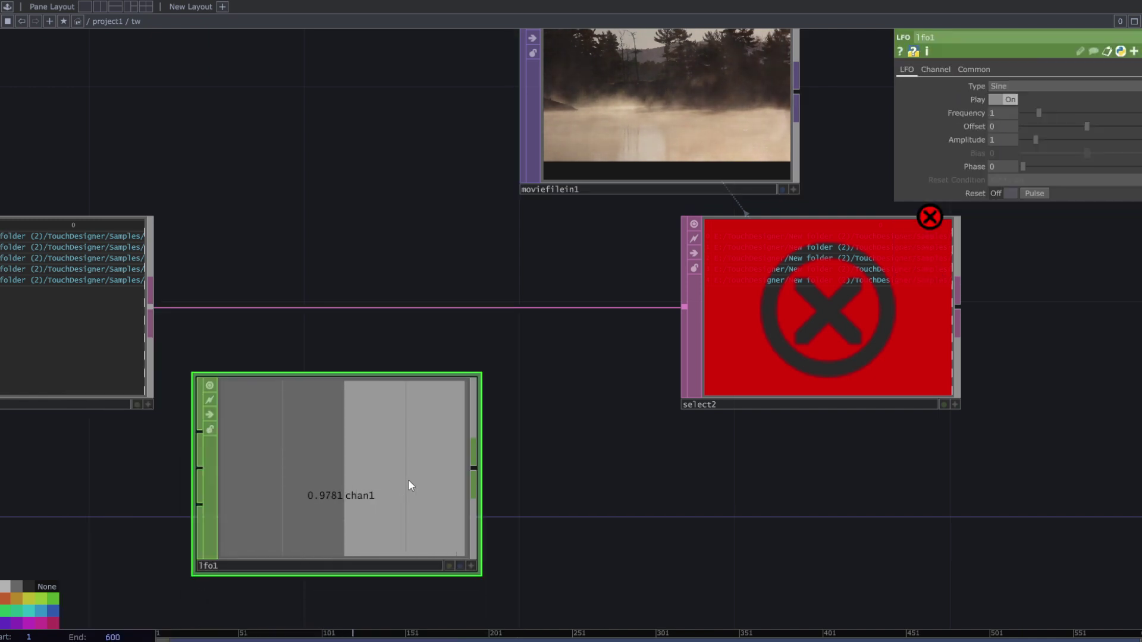
left_click_drag(431, 495, 372, 568)
Add a Count CHOP after the LFO, fed by the LFO's output
key("Tab")
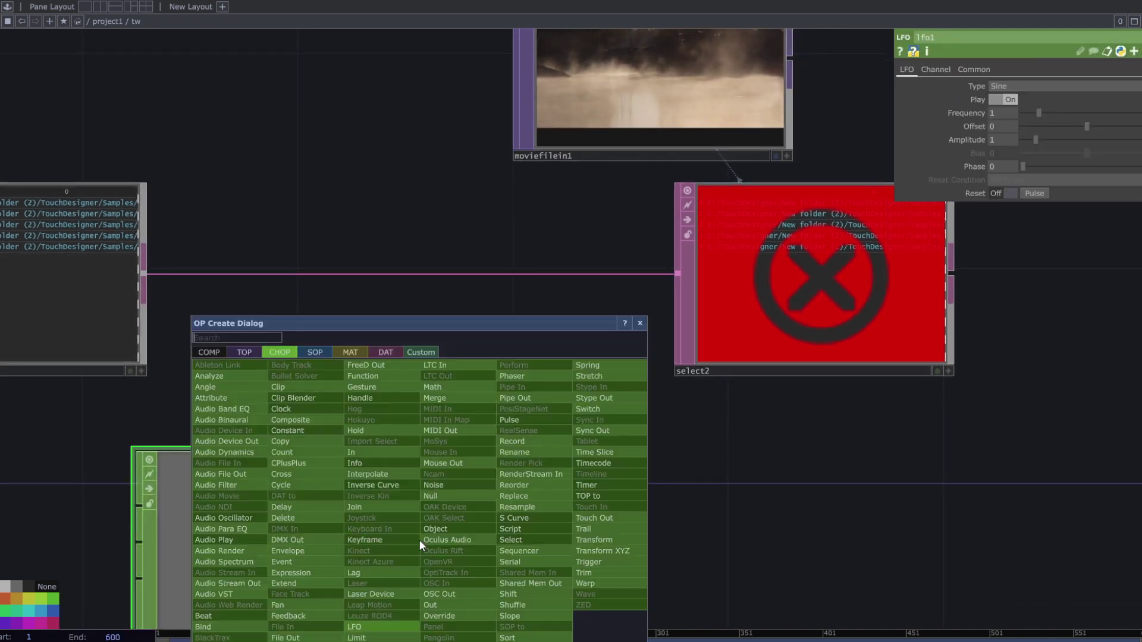
type("c")
left_click(299, 448)
left_click(657, 507)
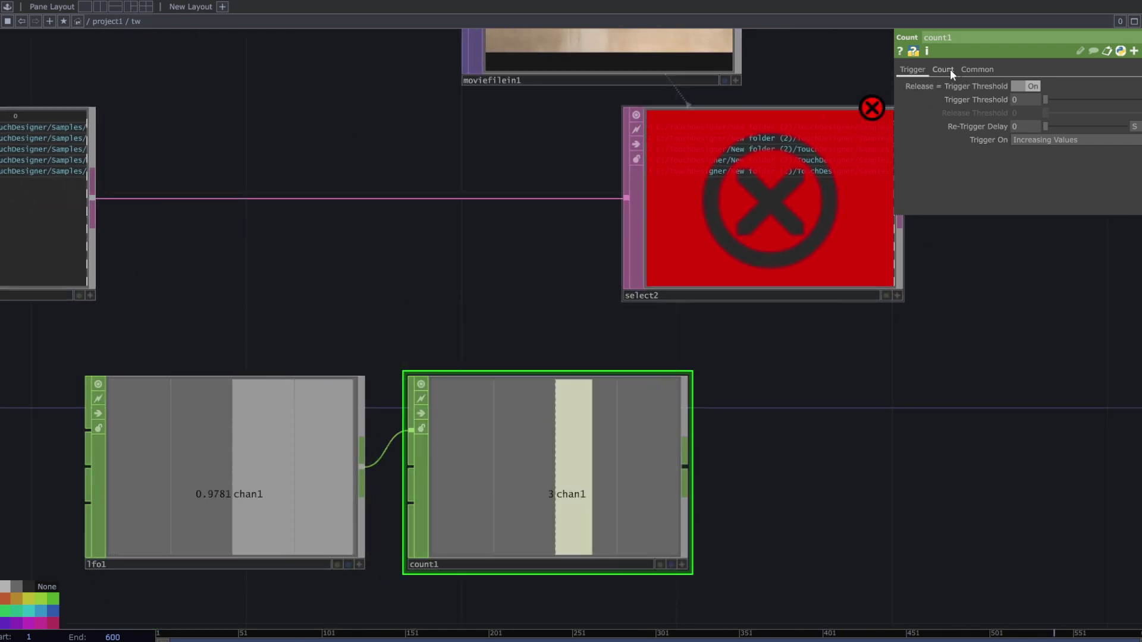
Set the Count CHOP's Limit to Loop Min/Max and reset its count
left_click(950, 69)
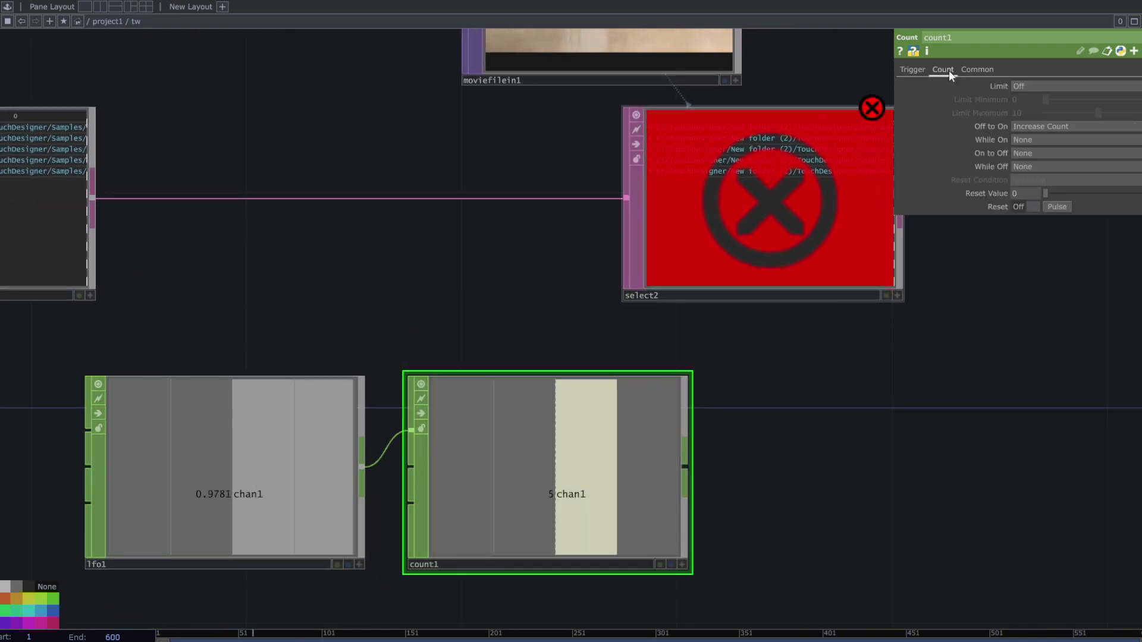
left_click(1019, 86)
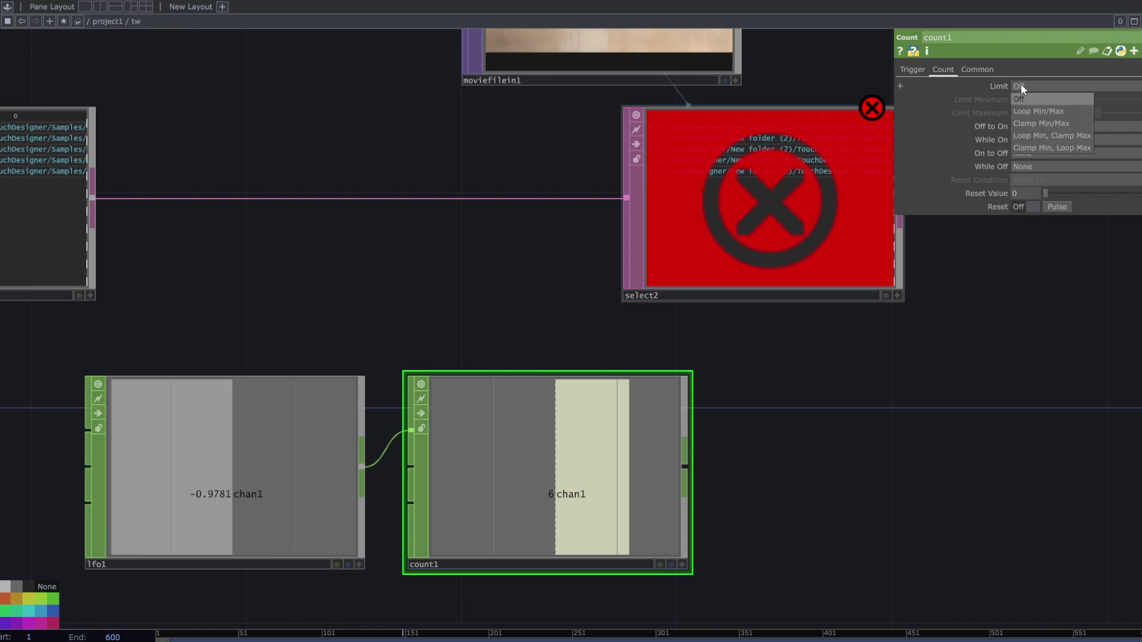
left_click(1063, 111)
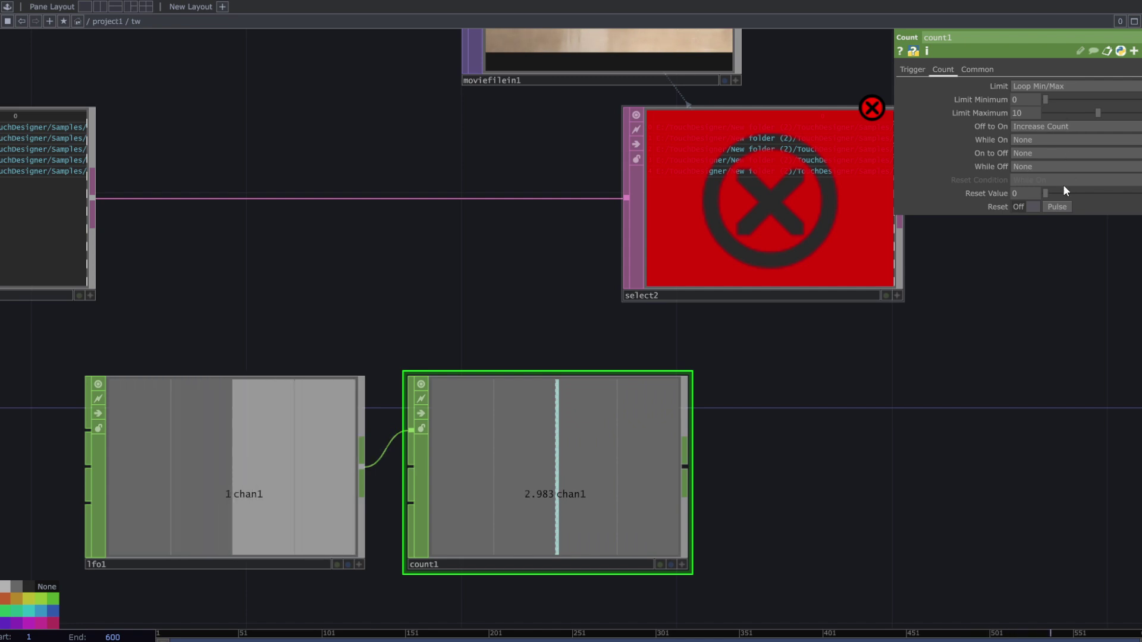
left_click(1056, 207)
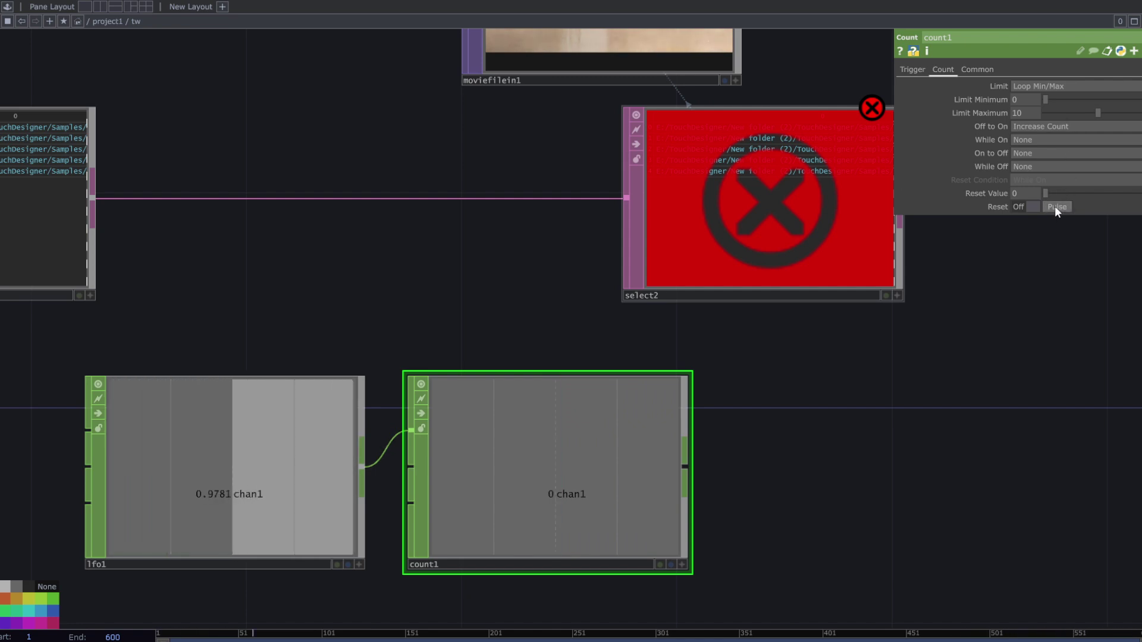
Set the Count CHOP's Limit Maximum to 4 to match the last file row, then reset the count
scroll(768, 219, "down", 3)
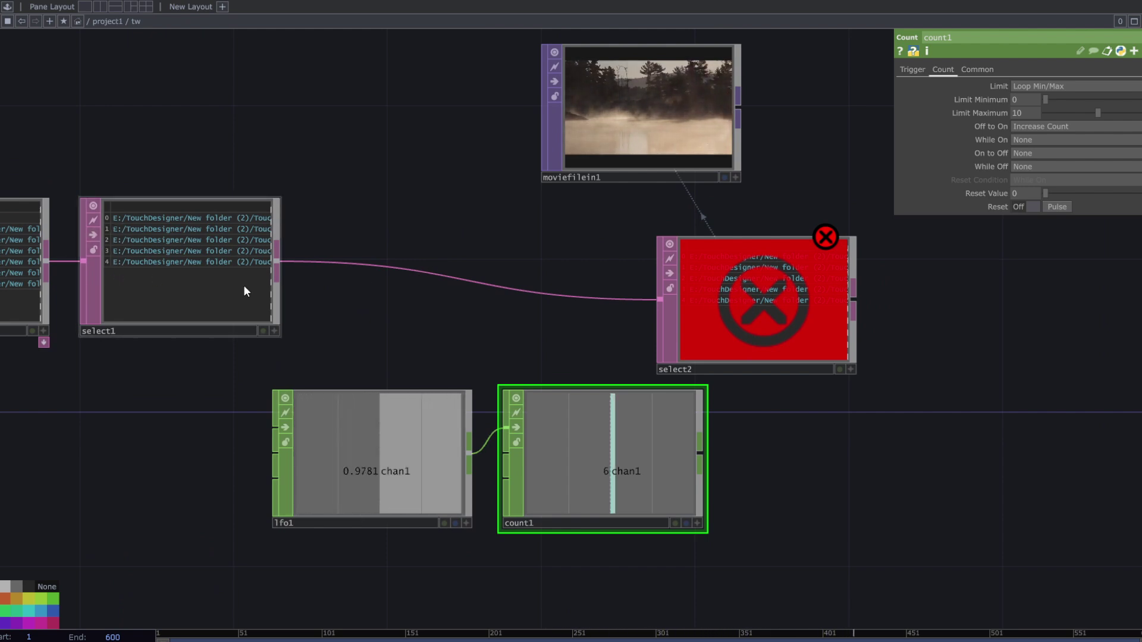
left_click(1018, 112)
type("4")
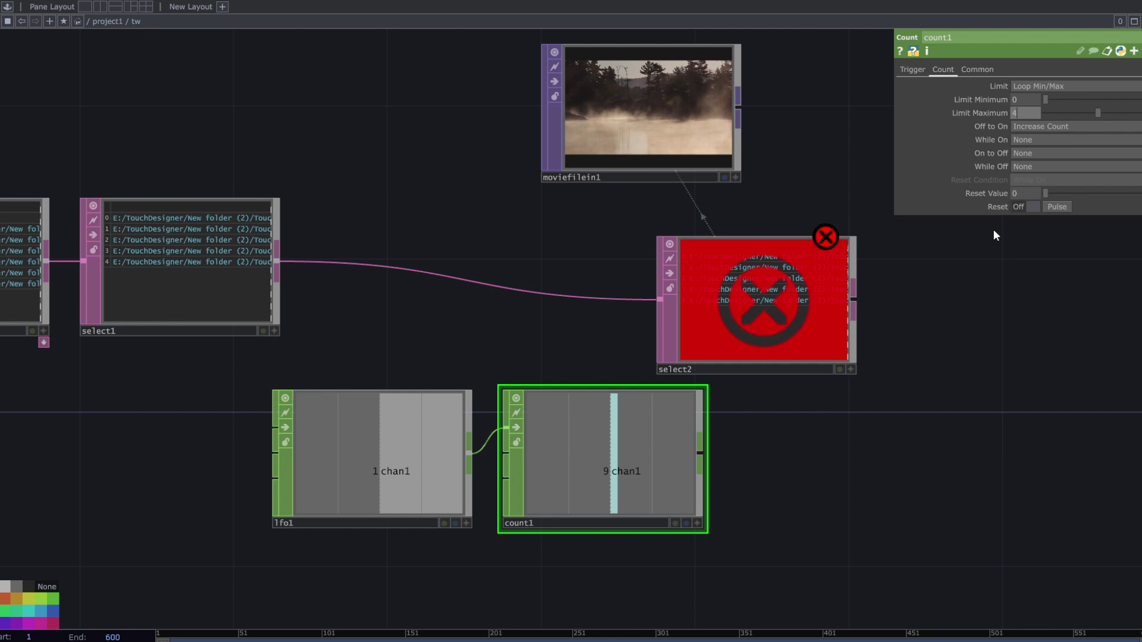
key("Return")
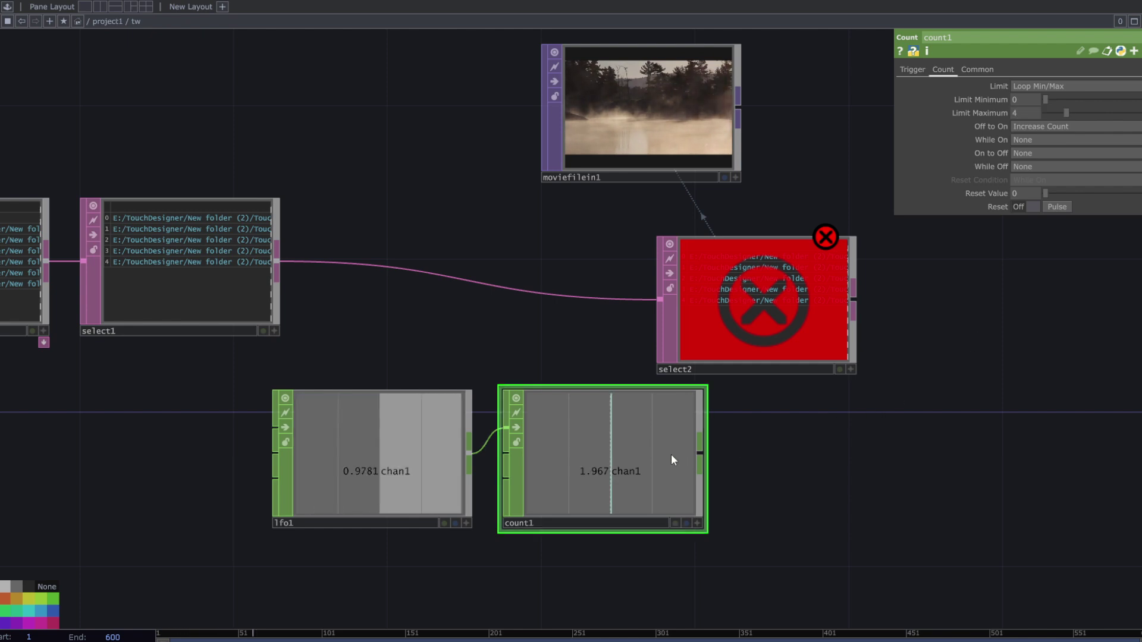
left_click(1063, 209)
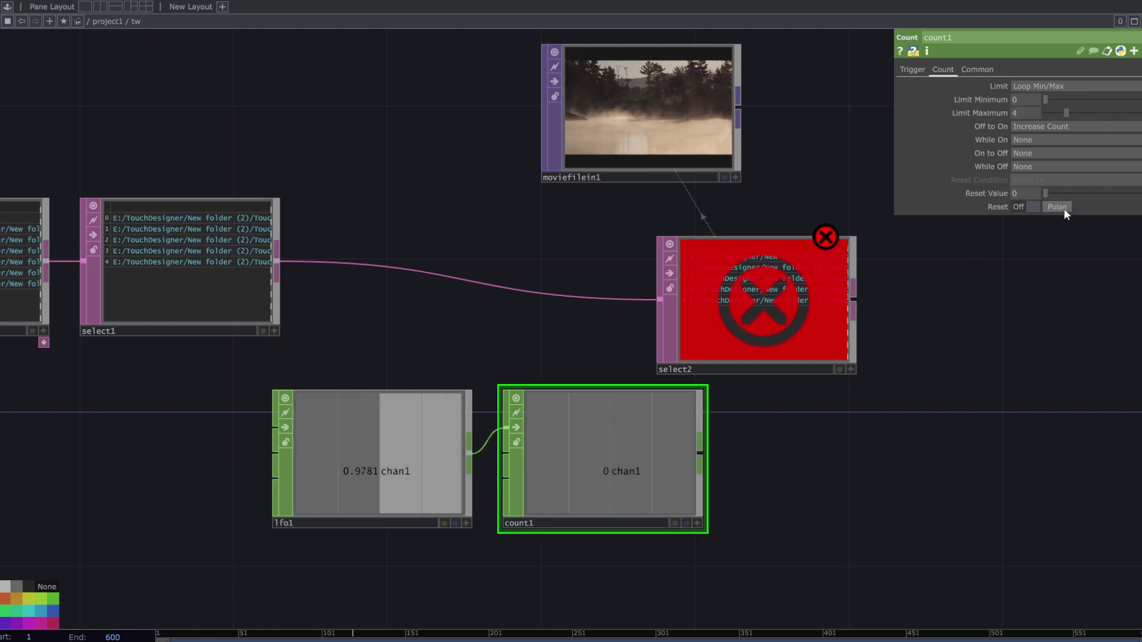
Link the Count CHOP's chan1 to both Start Row Index and End Row Index of the second Select DAT
left_click(711, 351)
left_click_drag(698, 523, 1011, 154)
left_click(1004, 149)
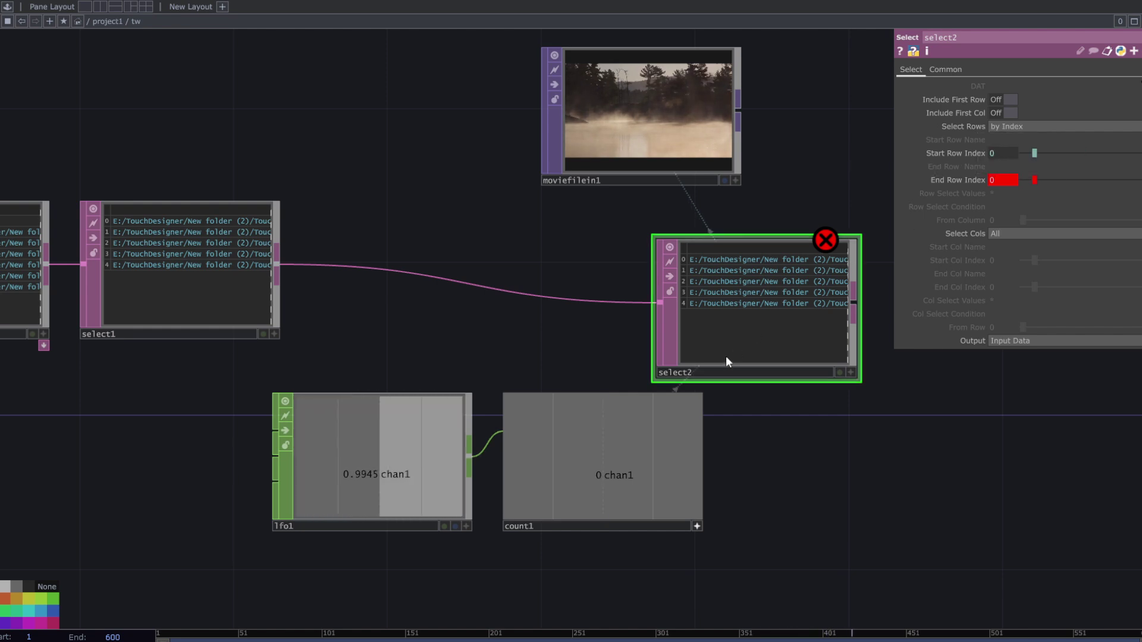
left_click_drag(966, 207, 1010, 177)
left_click(1006, 175)
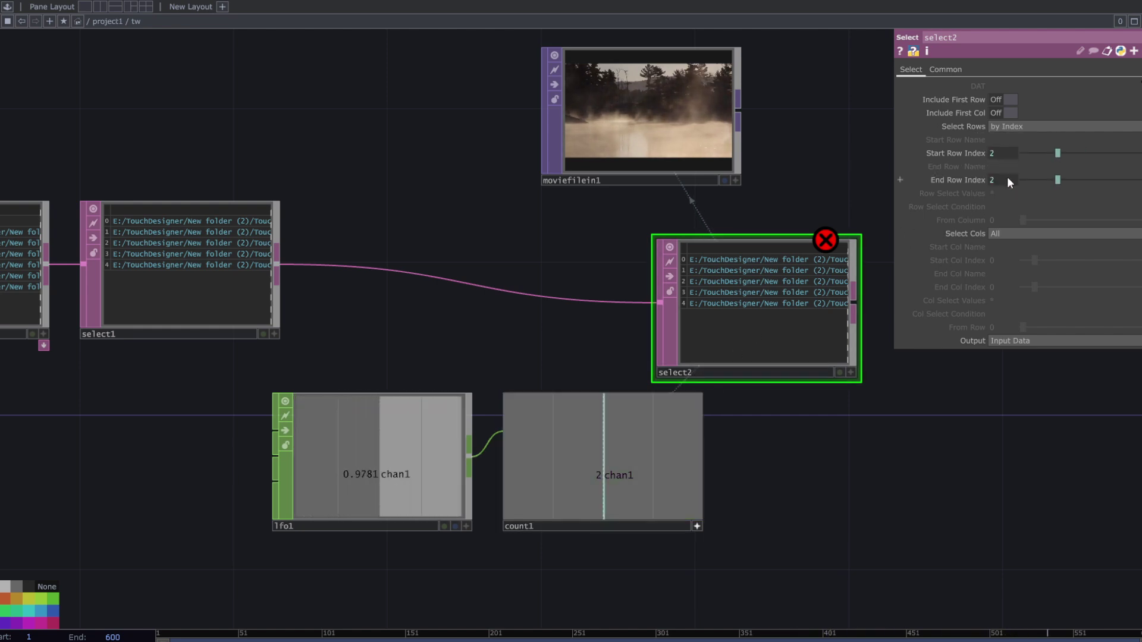
left_click_drag(758, 485, 757, 539)
left_click(682, 572)
Set the LFO CHOP's Frequency to 5.22 to speed up the movie switching
left_click(407, 512)
left_click_drag(506, 405, 523, 481)
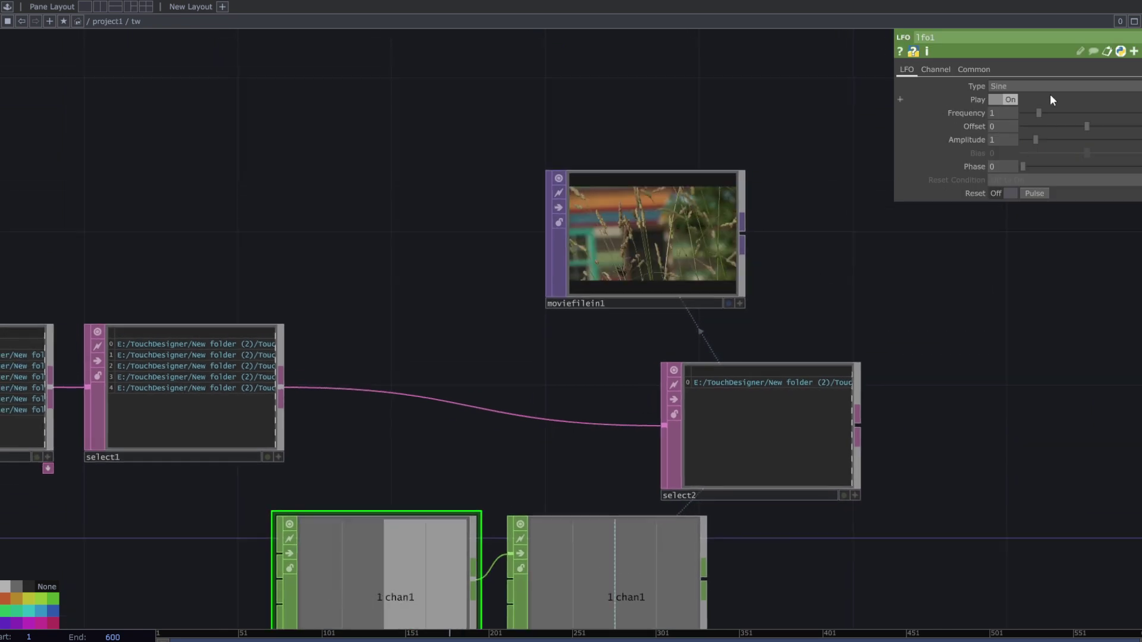
left_click_drag(523, 373, 509, 415)
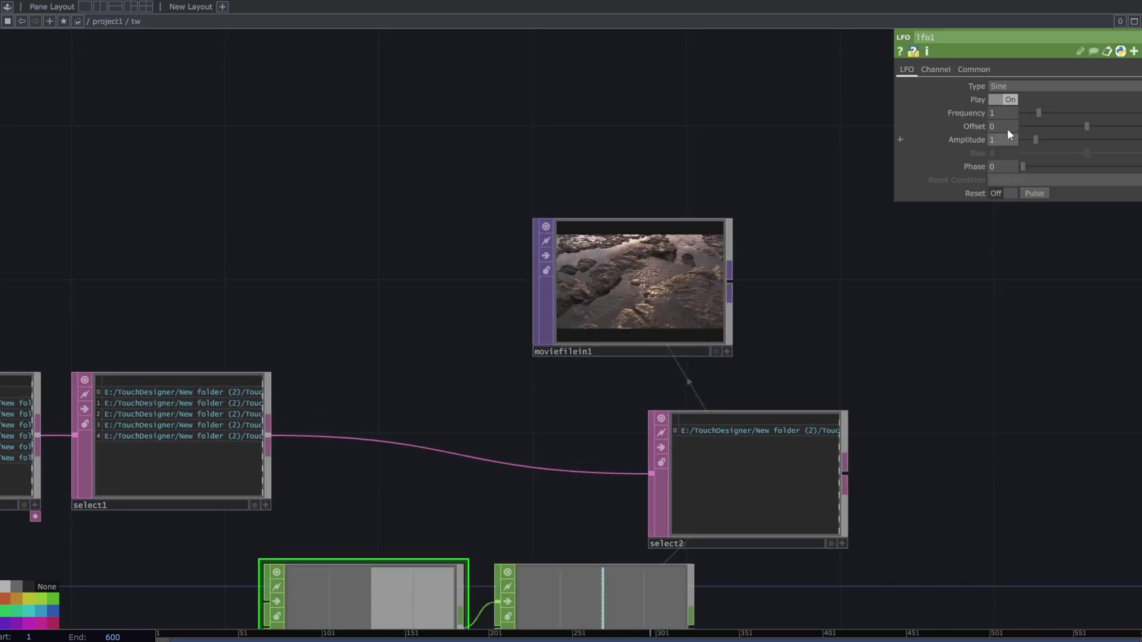
left_click_drag(1039, 113, 1110, 126)
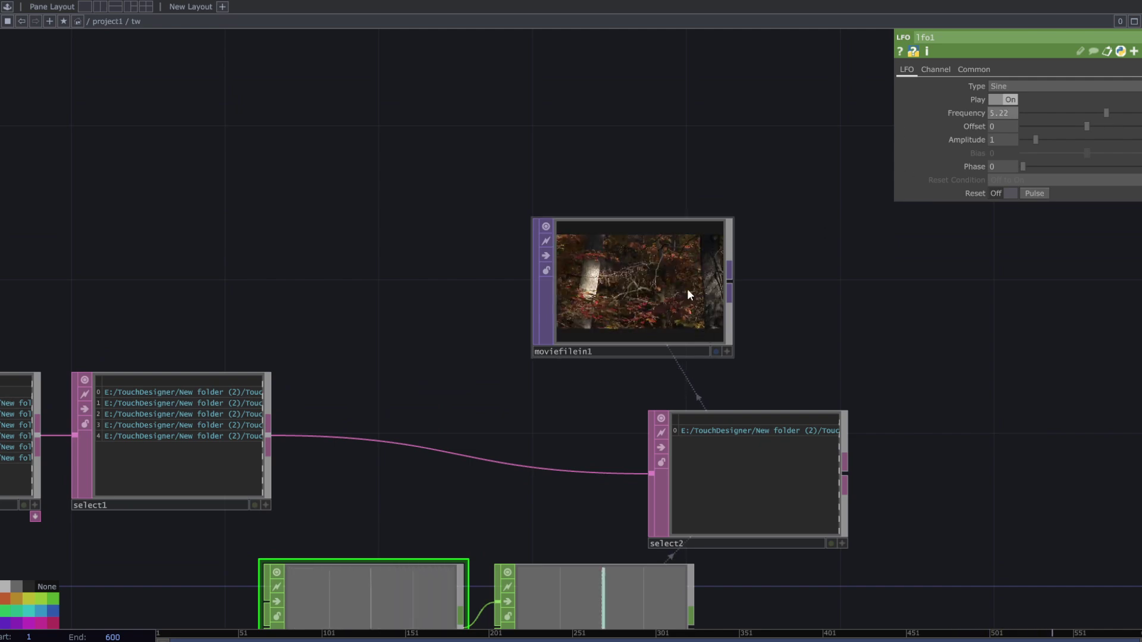
scroll(657, 241, "up", 2)
scroll(657, 247, "up", 2)
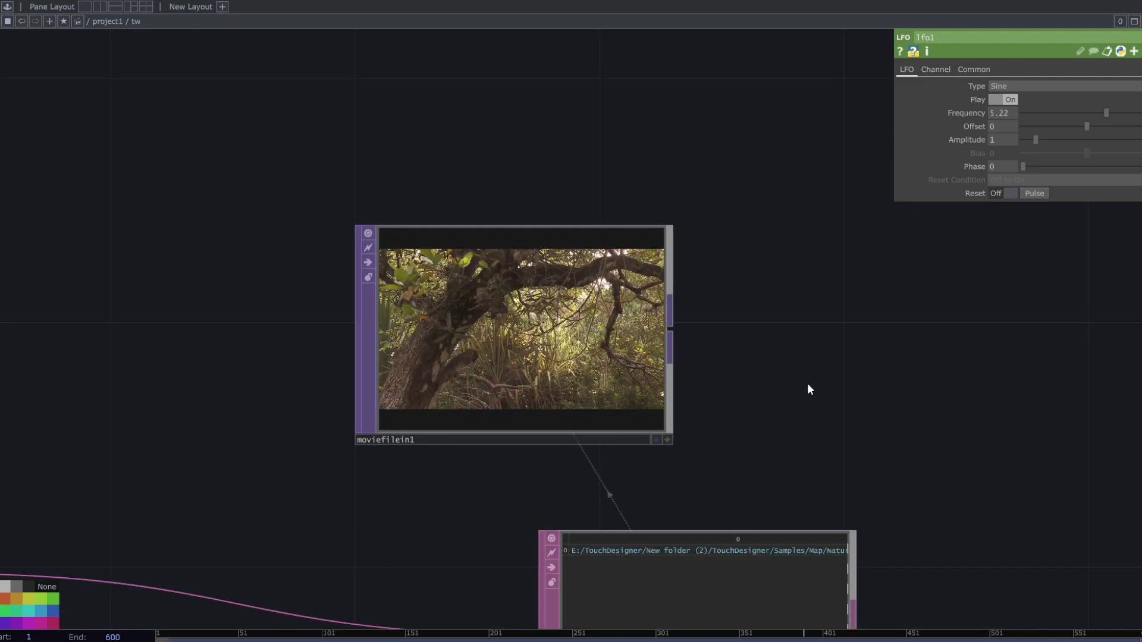
Add a Noise TOP above the Movie File In and connect the Movie File In's output to its background image input
left_click_drag(610, 396, 672, 216)
left_click_drag(687, 349, 388, 609)
left_click_drag(378, 434, 439, 371)
left_click_drag(587, 327, 544, 353)
left_click_drag(584, 279, 543, 378)
left_click_drag(631, 430, 706, 543)
double_click(394, 311)
left_click(224, 155)
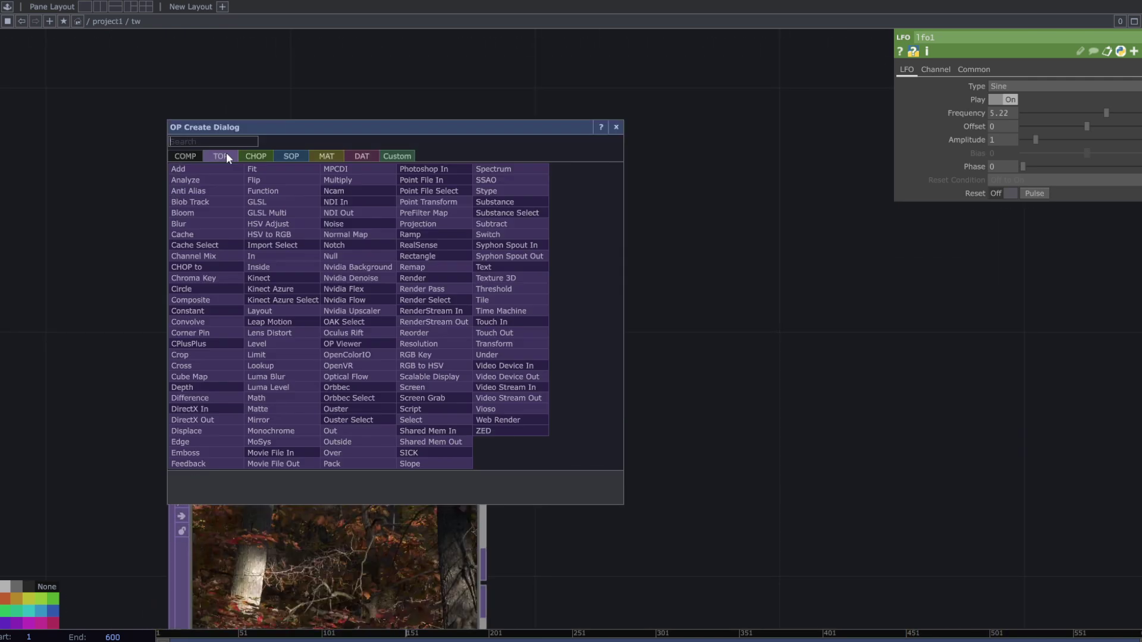
type("b")
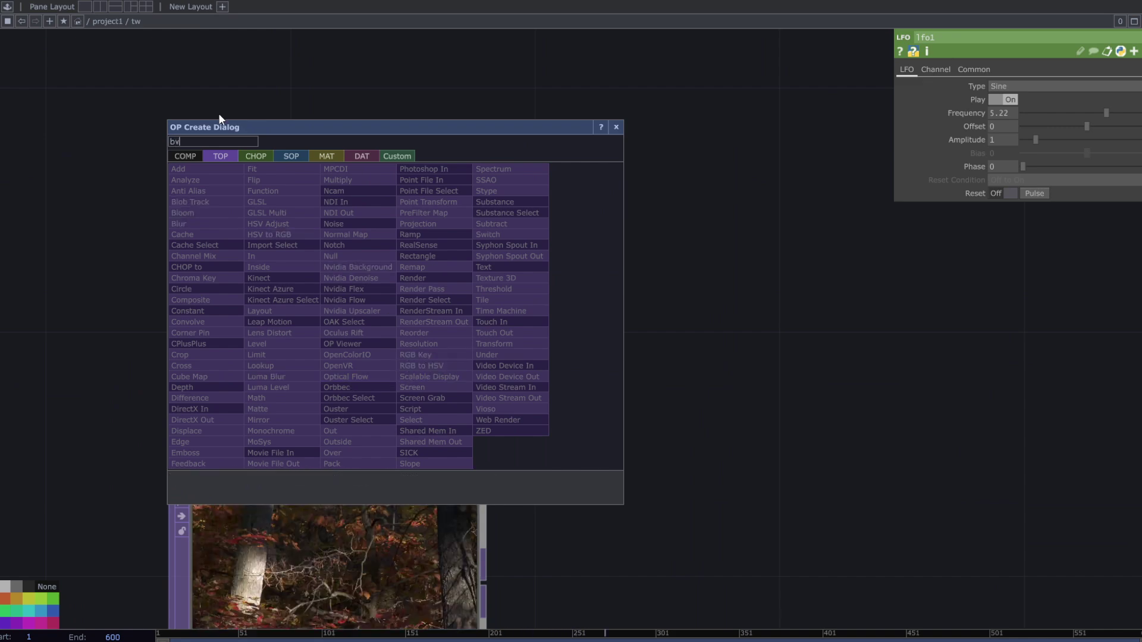
key("BackSpace")
type("n")
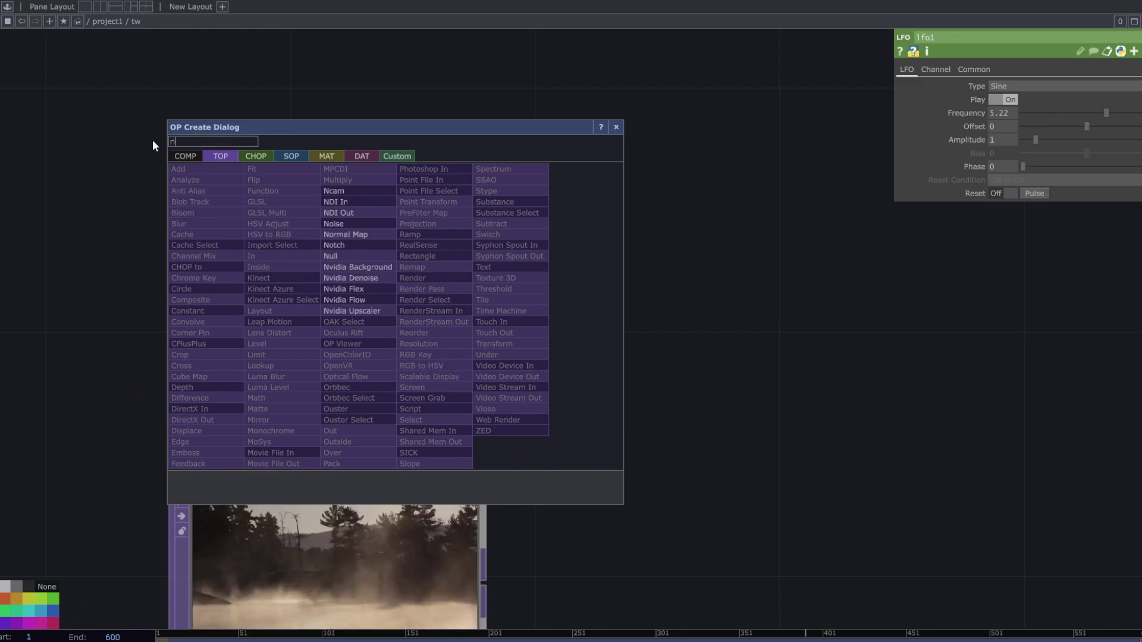
left_click(349, 225)
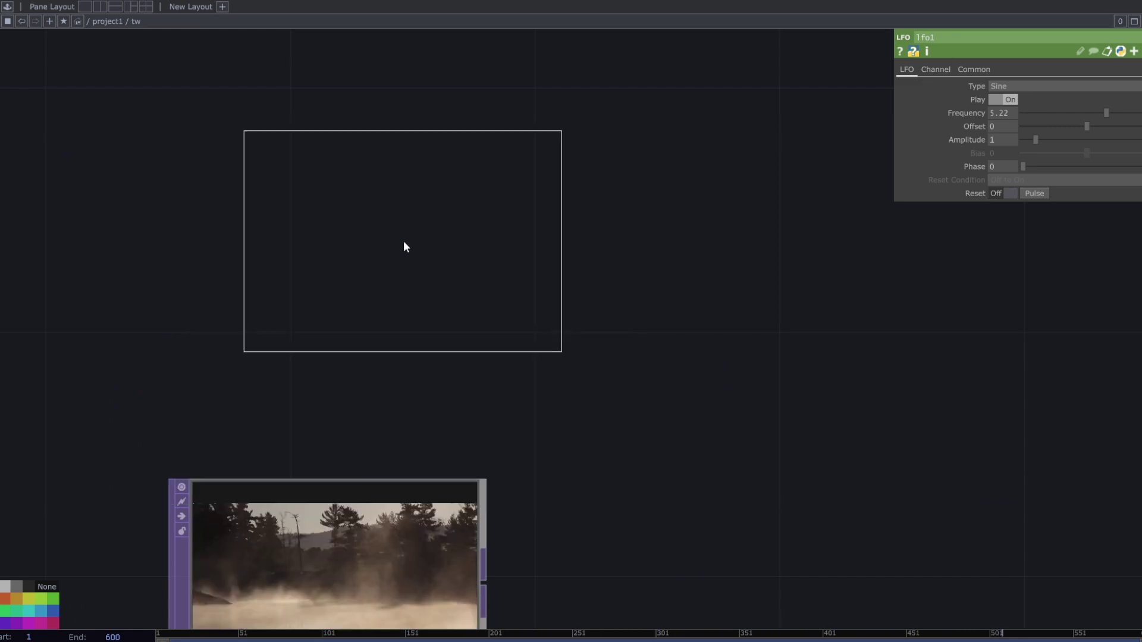
left_click(380, 232)
left_click_drag(353, 388, 382, 367)
left_click_drag(255, 179, 512, 559)
Compare the Noise TOP's image with the switching Movie File In that feeds it
scroll(502, 358, "up", 2)
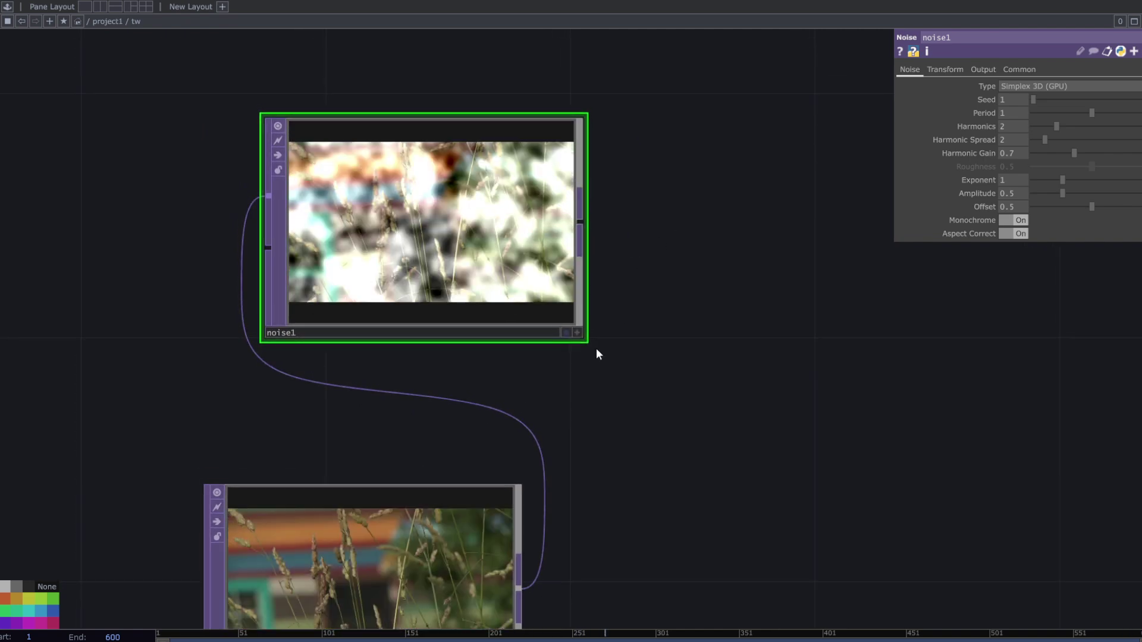
scroll(596, 351, "left", 2)
scroll(596, 351, "down", 1)
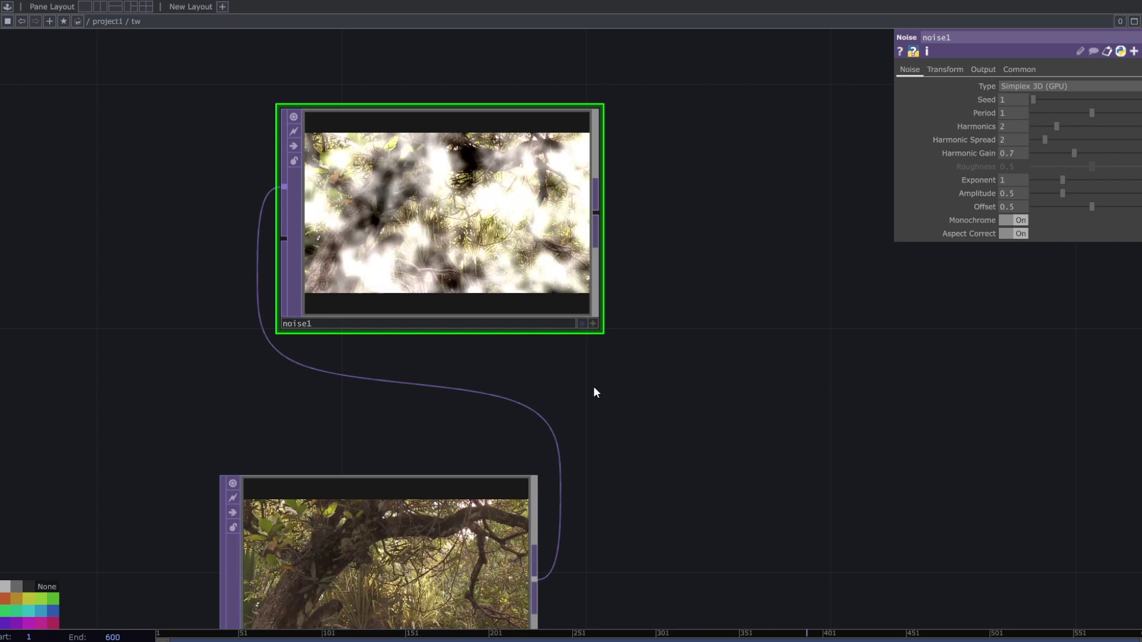
scroll(593, 380, "down", 1)
scroll(596, 355, "down", 10)
scroll(595, 356, "left", 2)
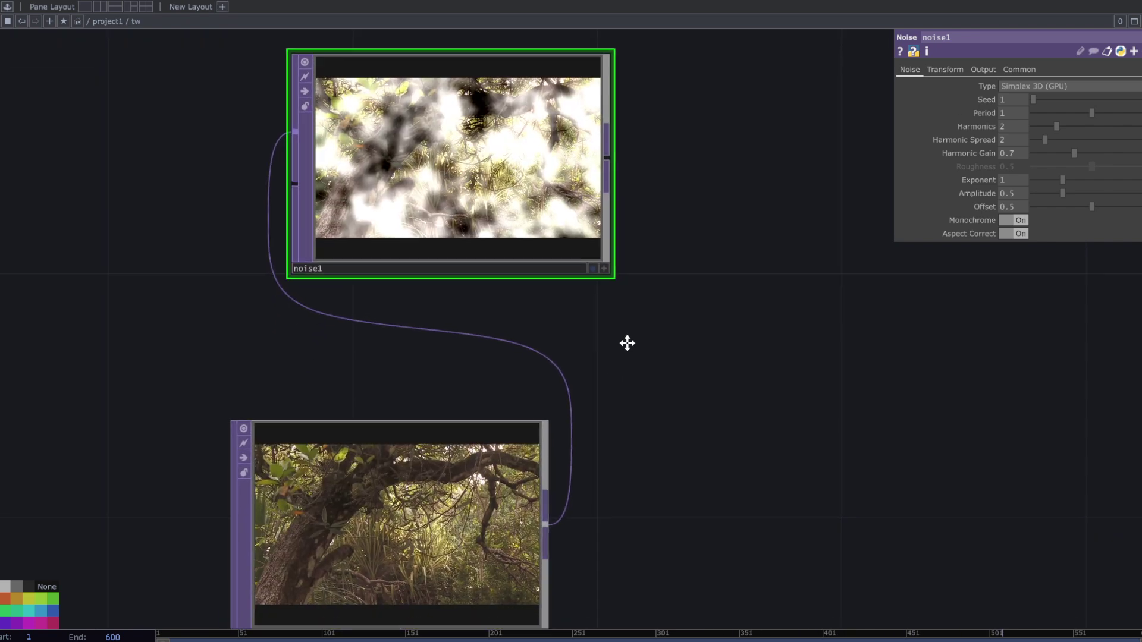
scroll(609, 324, "up", 4)
scroll(609, 323, "left", 2)
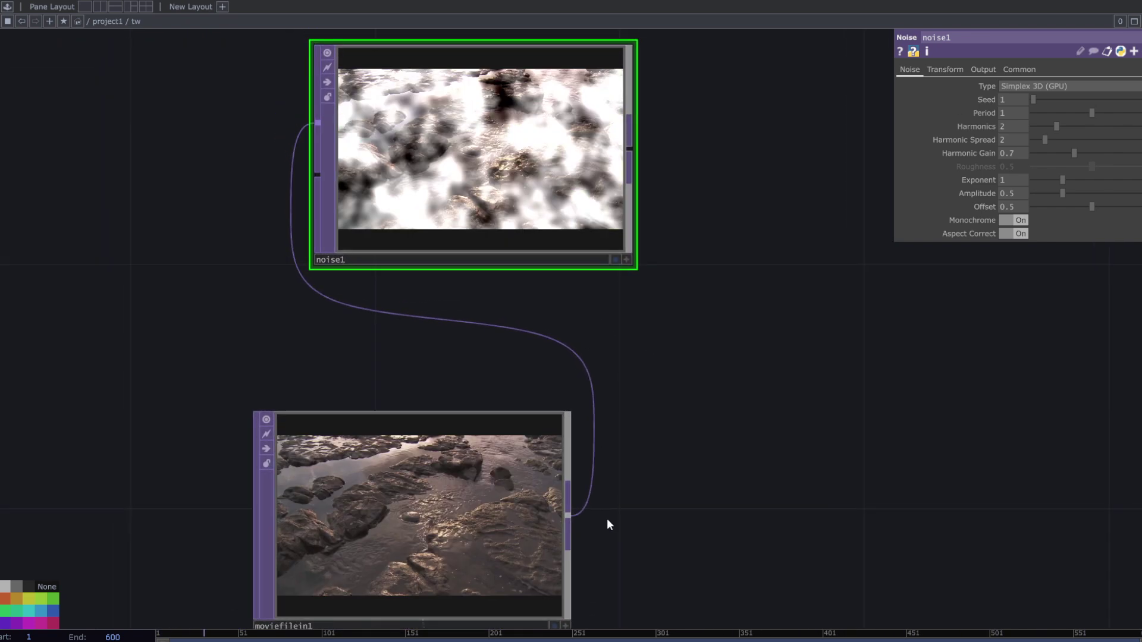
scroll(583, 509, "up", 13)
scroll(584, 508, "left", 4)
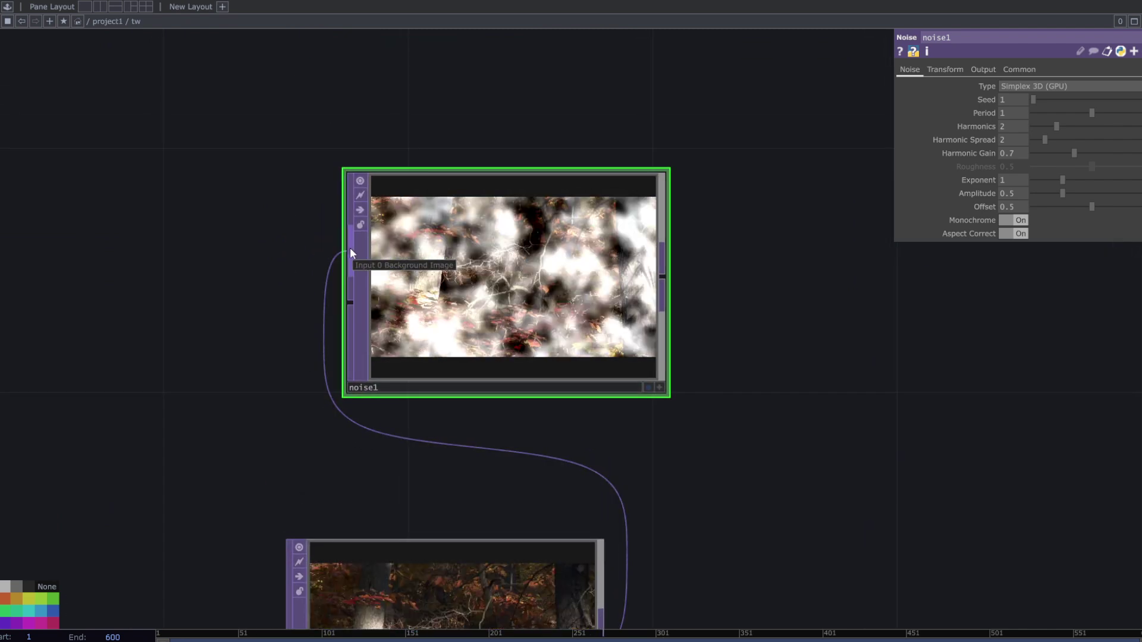
Set the Noise TOP's RGB output to Noise and align the operator directly above the Movie File In
left_click(983, 69)
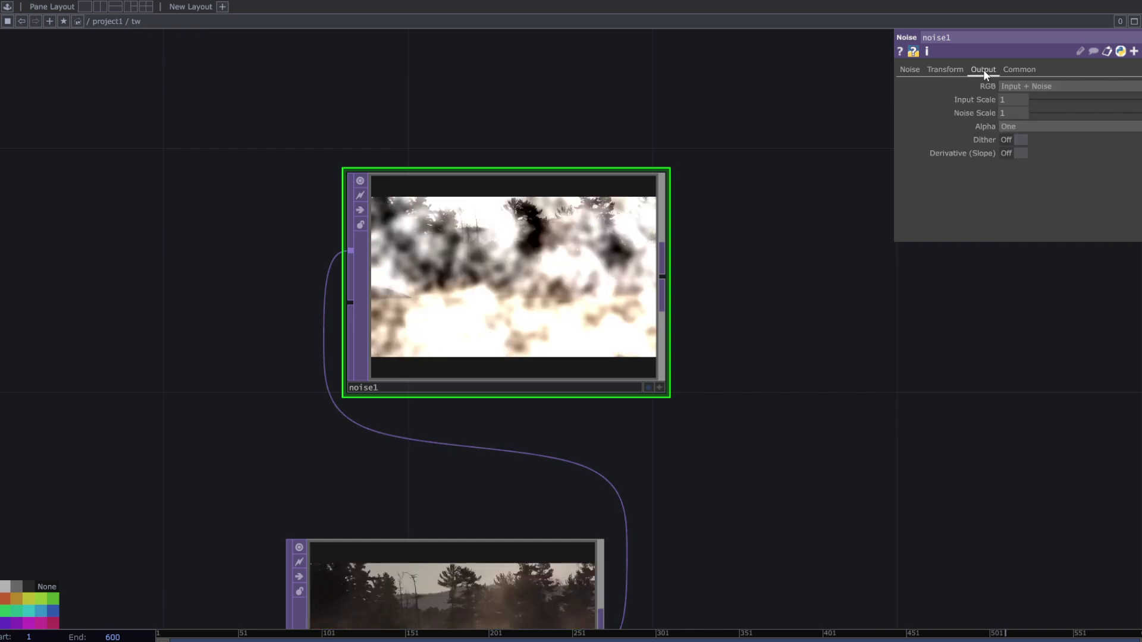
left_click(1012, 86)
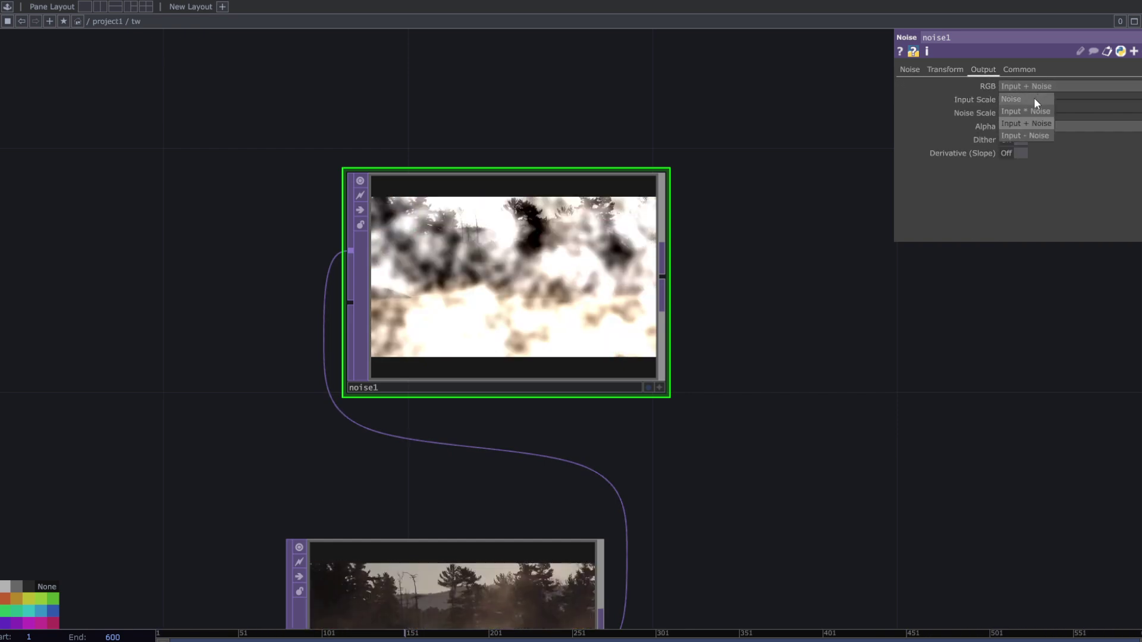
left_click(1032, 98)
left_click_drag(644, 255, 582, 262)
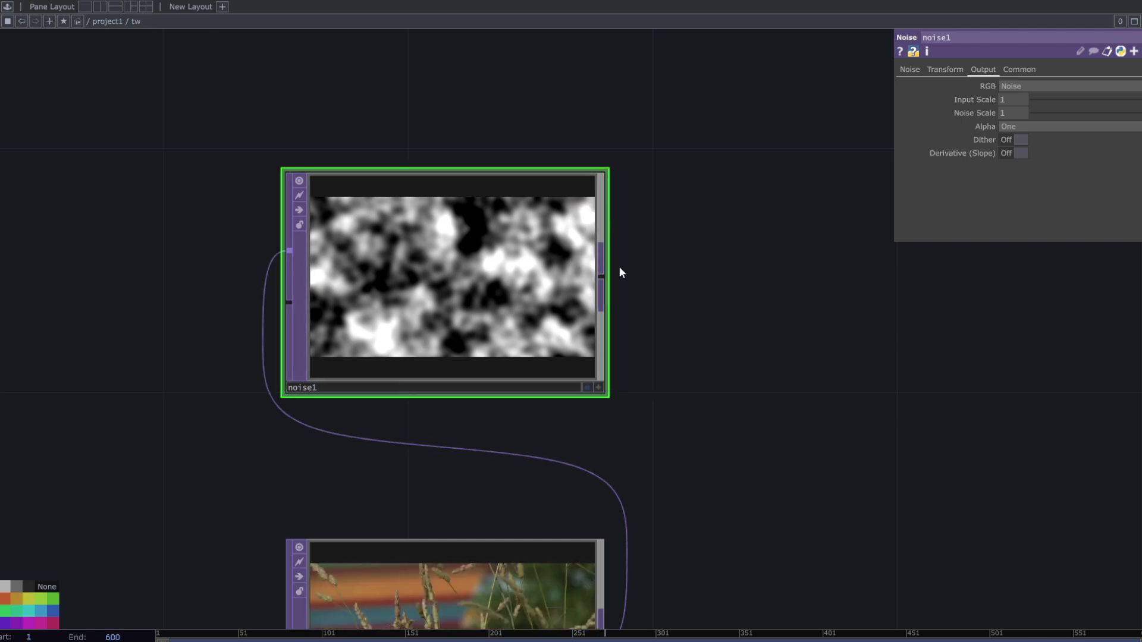
Set the Noise TOP's Period to 2, Offset to about 0.301 and Amplitude to 0.89
left_click(910, 70)
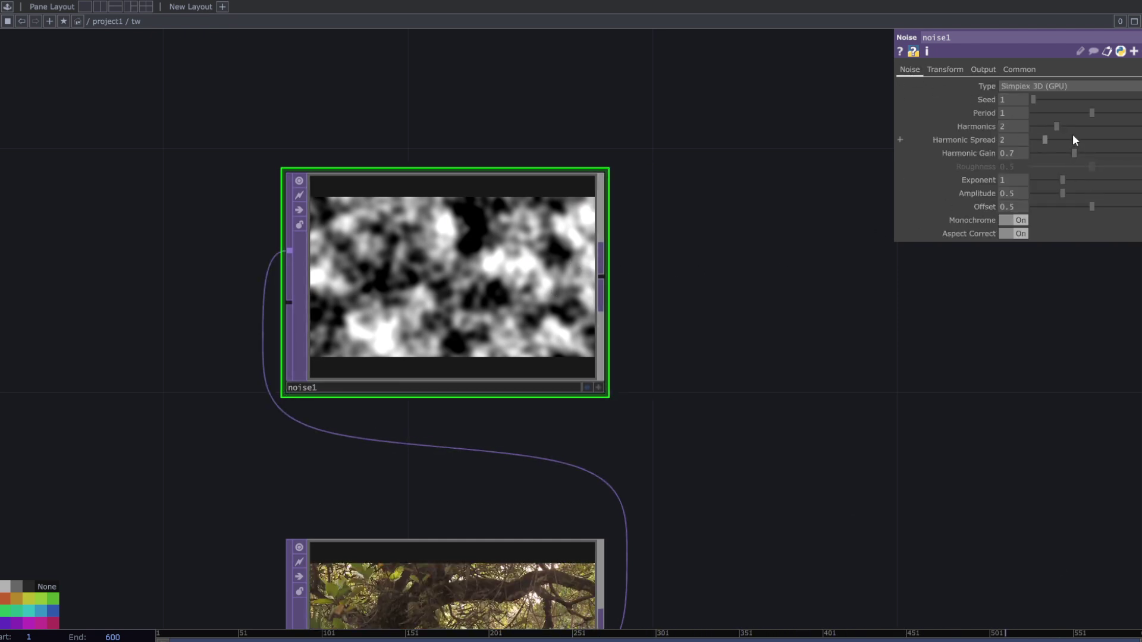
left_click_drag(1090, 113, 1139, 114)
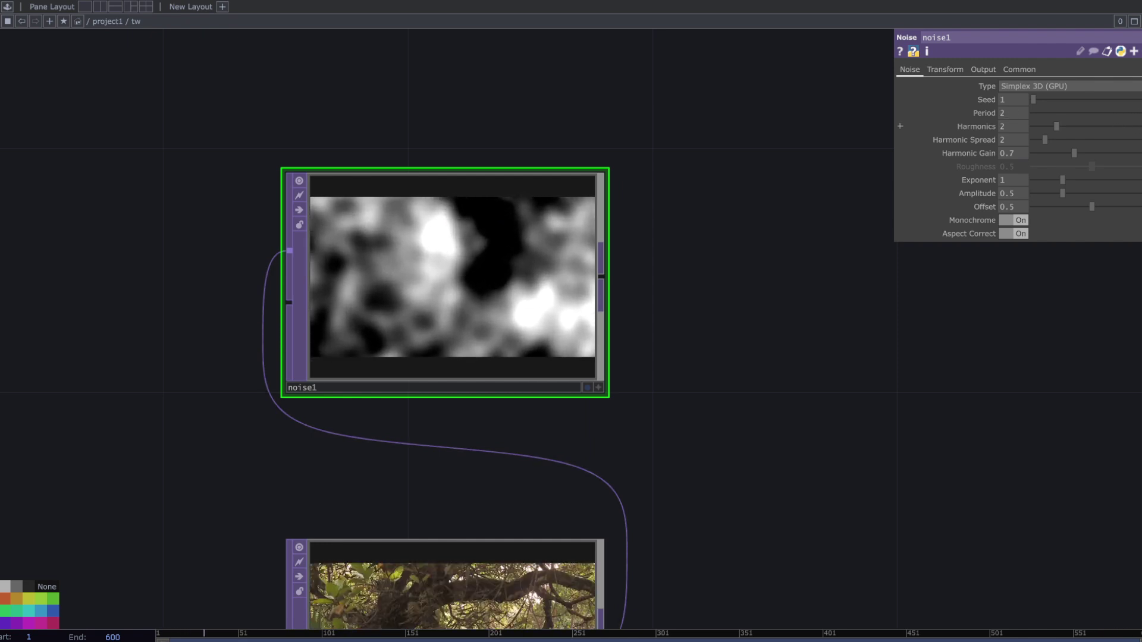
left_click_drag(1100, 206, 1069, 207)
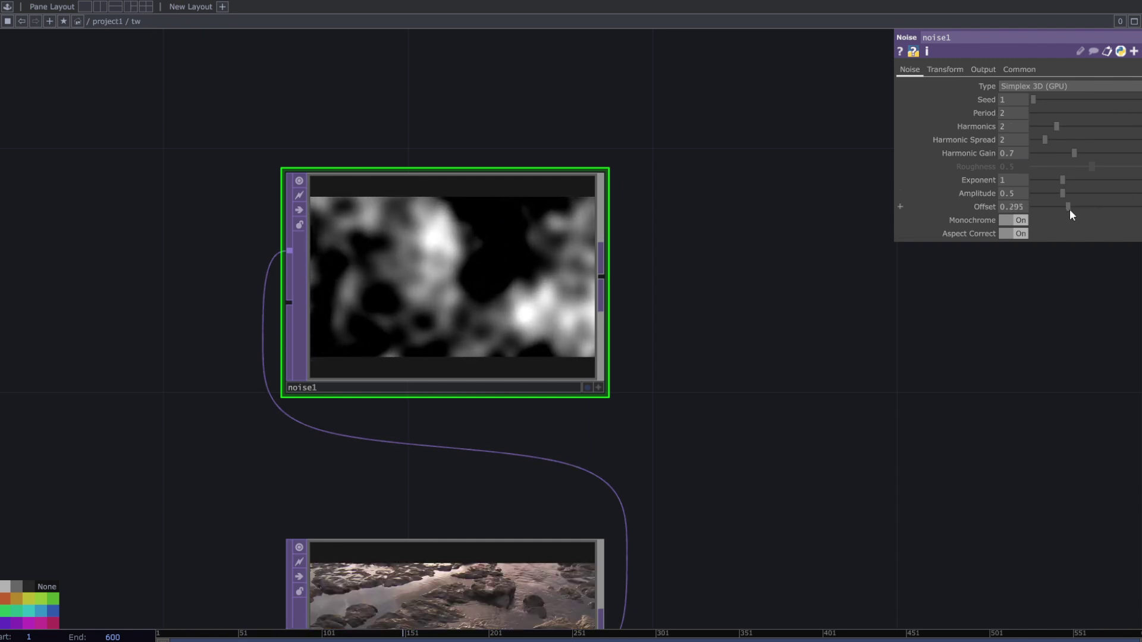
left_click_drag(764, 339, 754, 384)
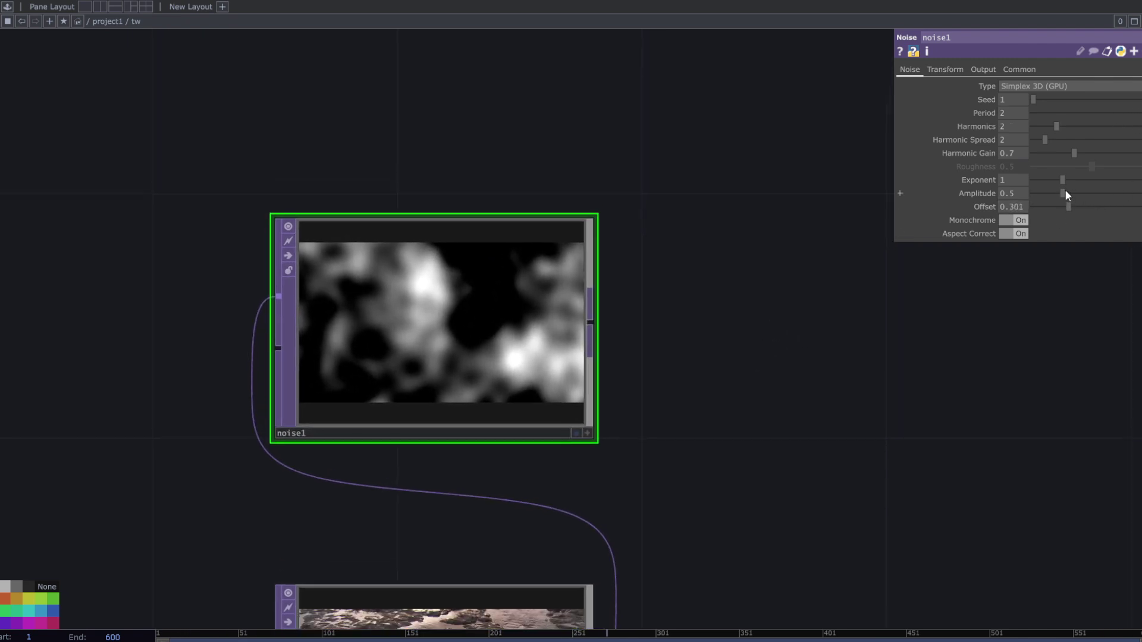
left_click_drag(1064, 191, 1087, 198)
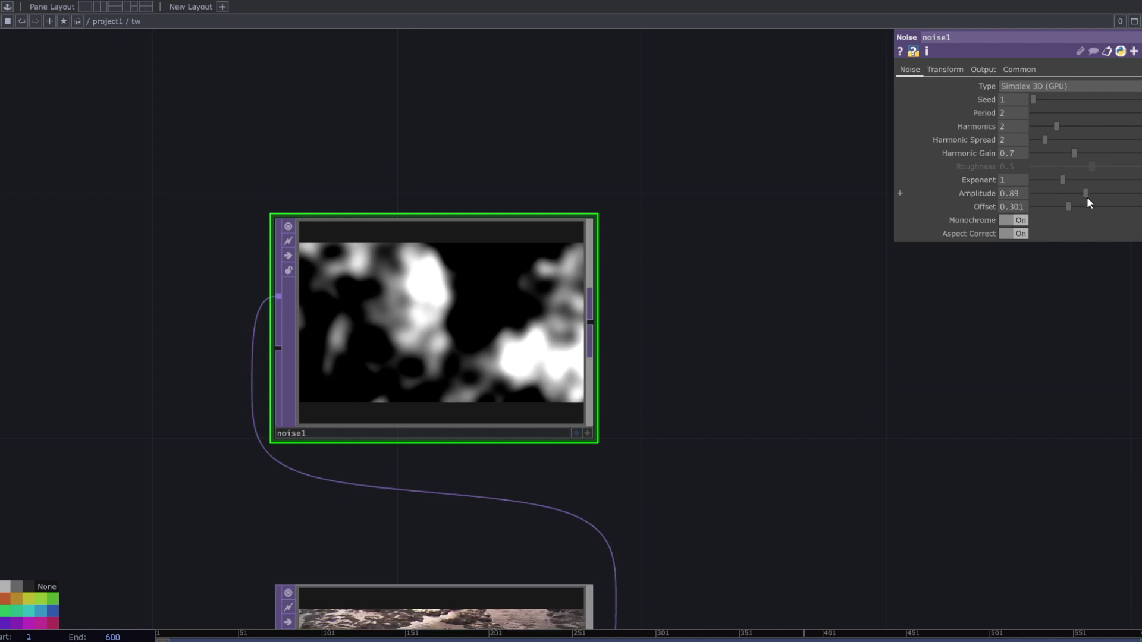
Move the Noise TOP down, closer to the Movie File In
left_click_drag(688, 397, 591, 283)
scroll(693, 366, "down", 3)
left_click_drag(504, 286, 499, 319)
Add a Composite TOP and place it to the right of the Noise and Movie File In TOPs
left_click_drag(690, 412, 621, 431)
scroll(445, 376, "up", 3)
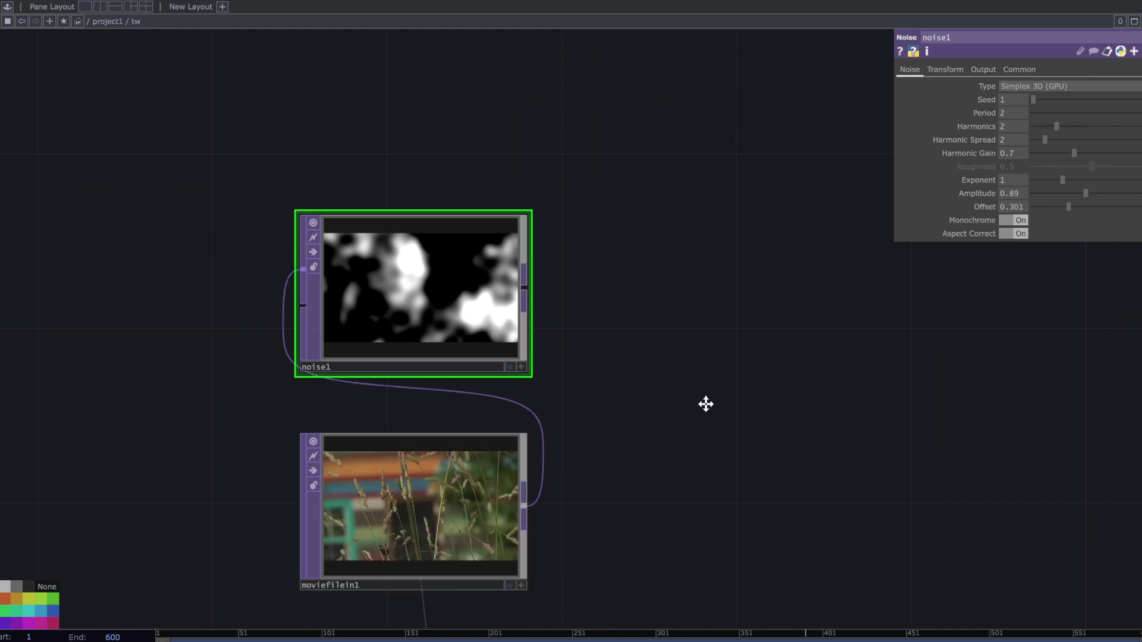
left_click_drag(706, 400, 633, 375)
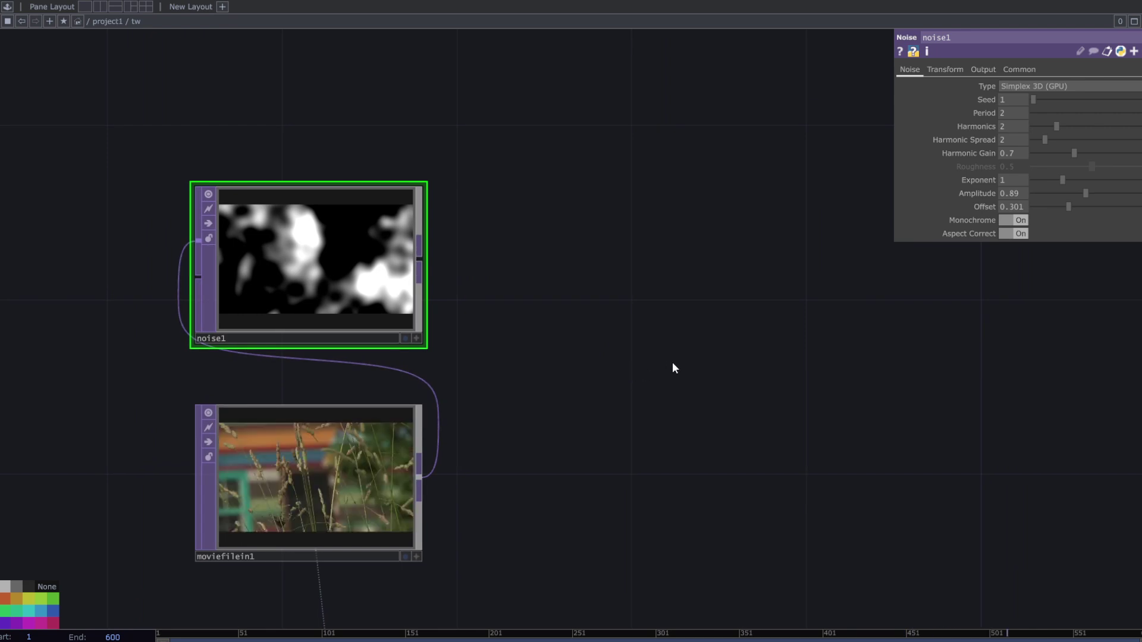
key("Tab")
type("c")
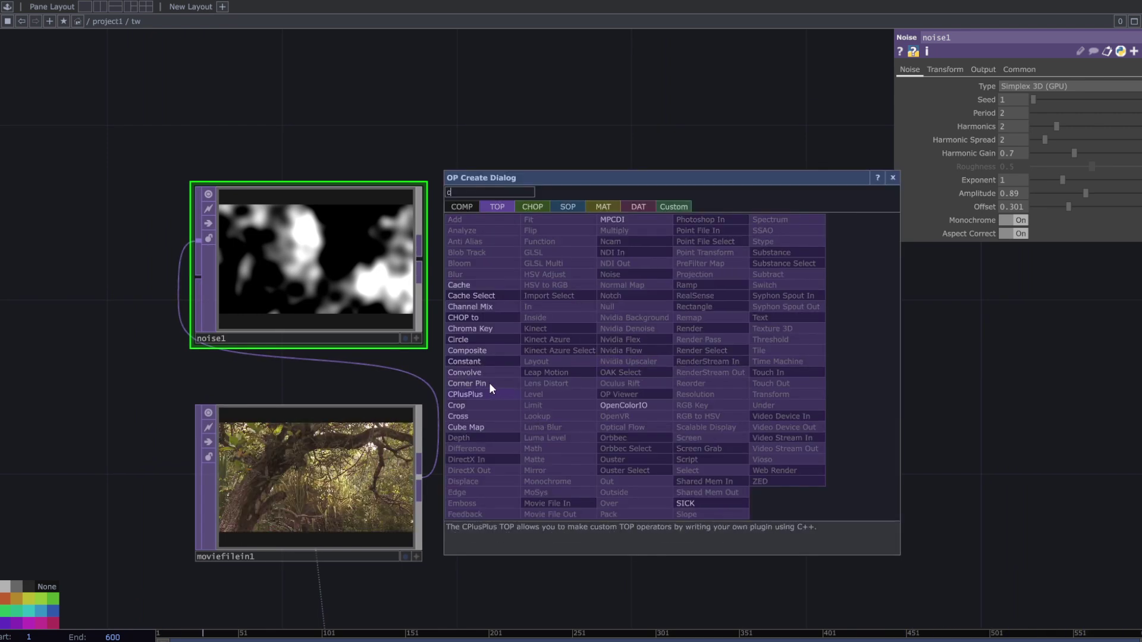
left_click(487, 350)
left_click(748, 383)
Connect the Noise TOP as the Composite TOP's first input and the Movie File In as its second
left_click_drag(722, 389, 422, 262)
left_click_drag(421, 477, 704, 411)
left_click_drag(766, 538, 655, 538)
scroll(822, 410, "up", 4)
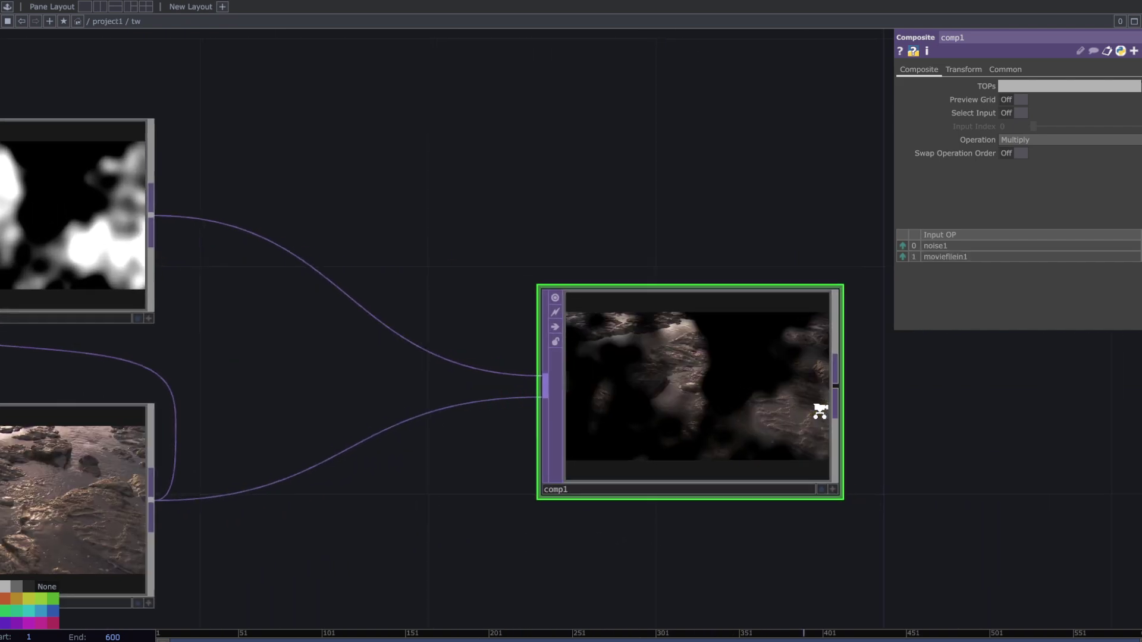
Set the Composite TOP's Operation to Add
scroll(659, 384, "down", 5)
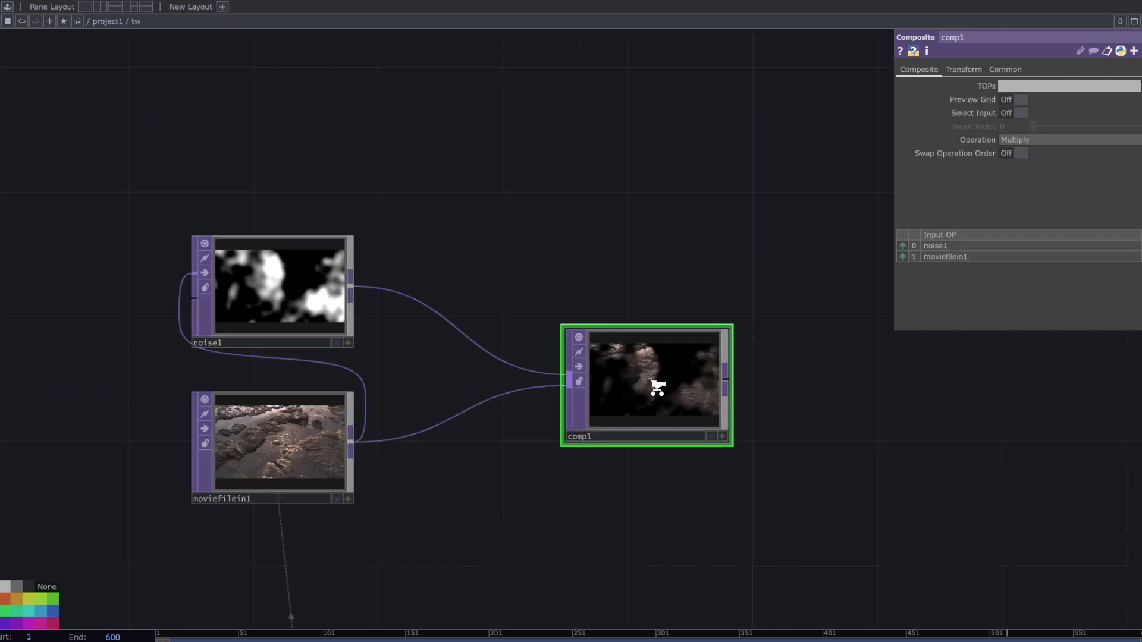
scroll(655, 386, "up", 2)
left_click_drag(512, 251, 555, 255)
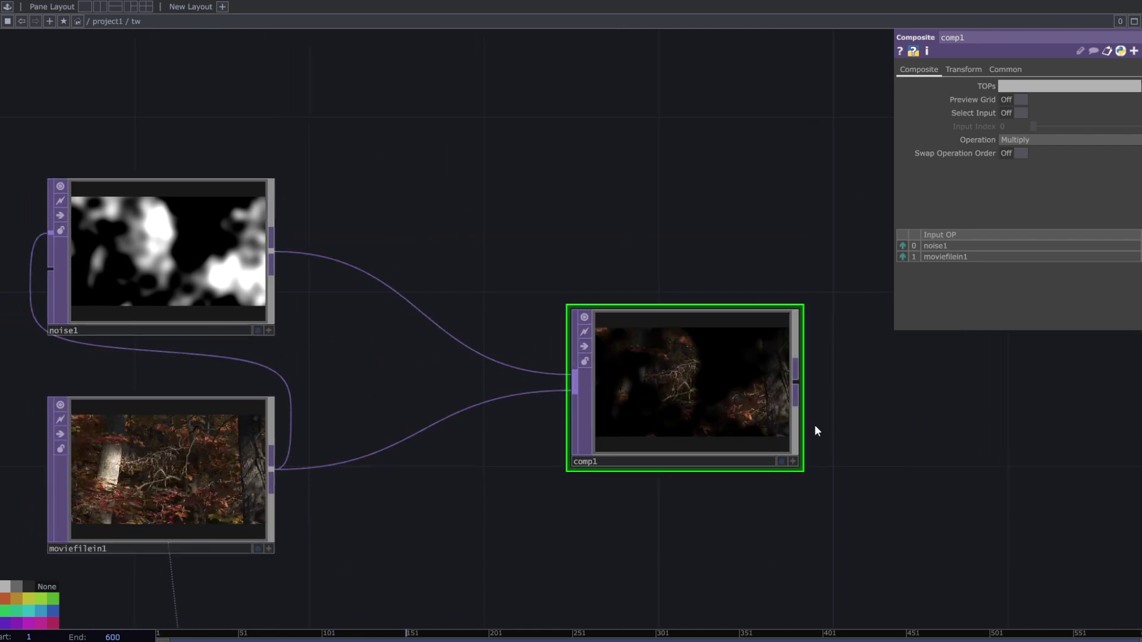
scroll(546, 392, "down", 3)
left_click_drag(861, 415, 705, 409)
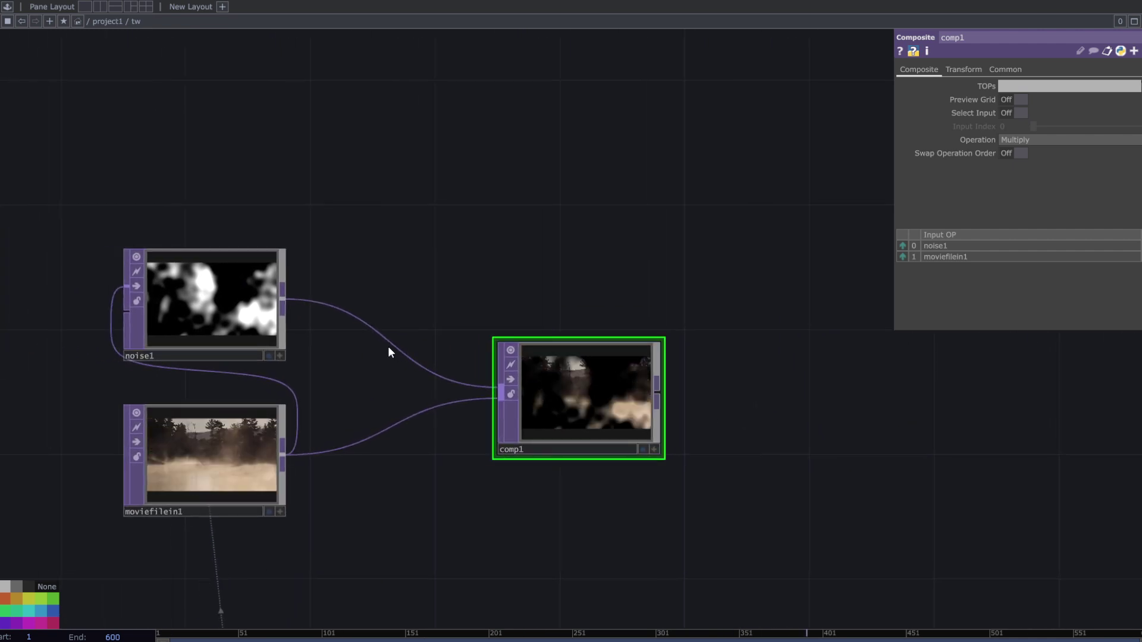
left_click(1026, 139)
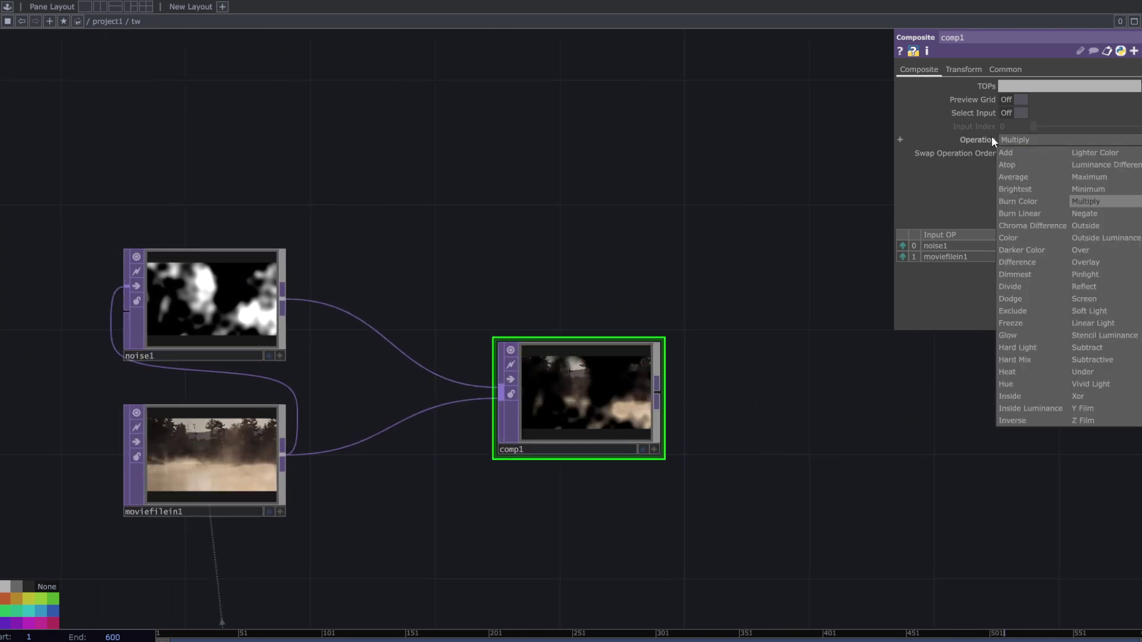
left_click(1033, 154)
Animate the Noise TOP by setting its Translate Z to the expression absTime.seconds
left_click_drag(363, 319, 415, 332)
left_click(317, 333)
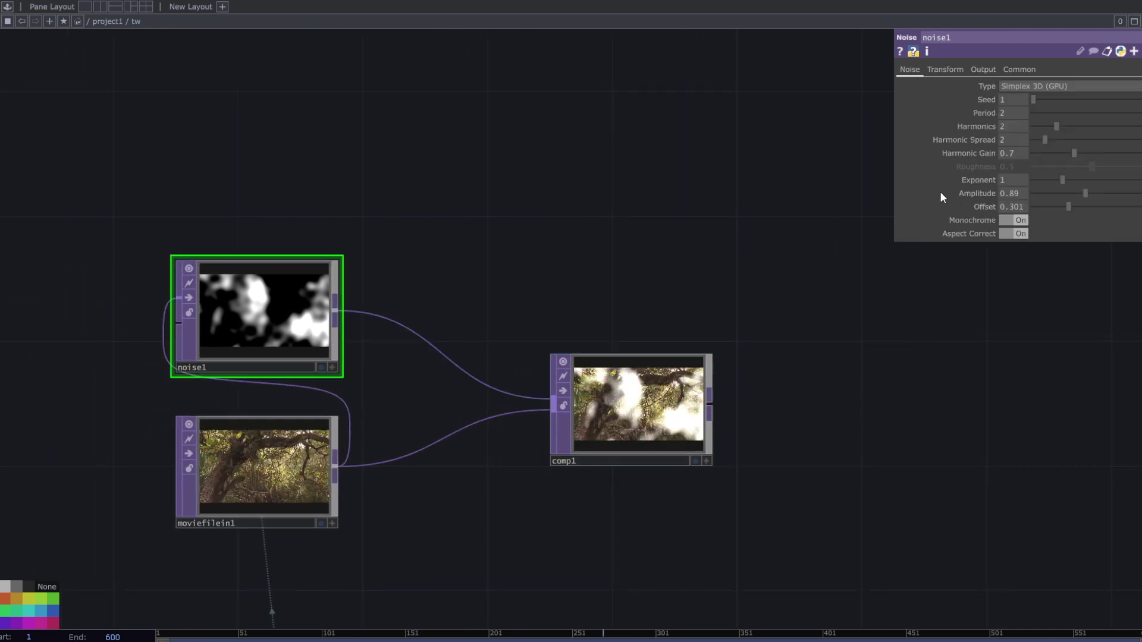
left_click(982, 69)
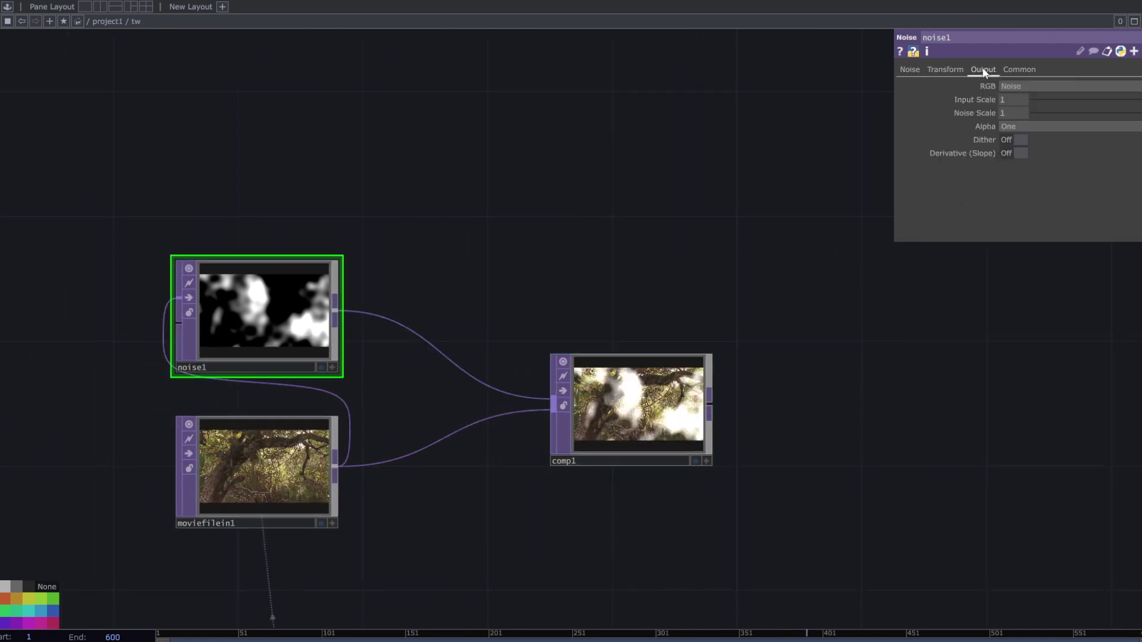
left_click(961, 70)
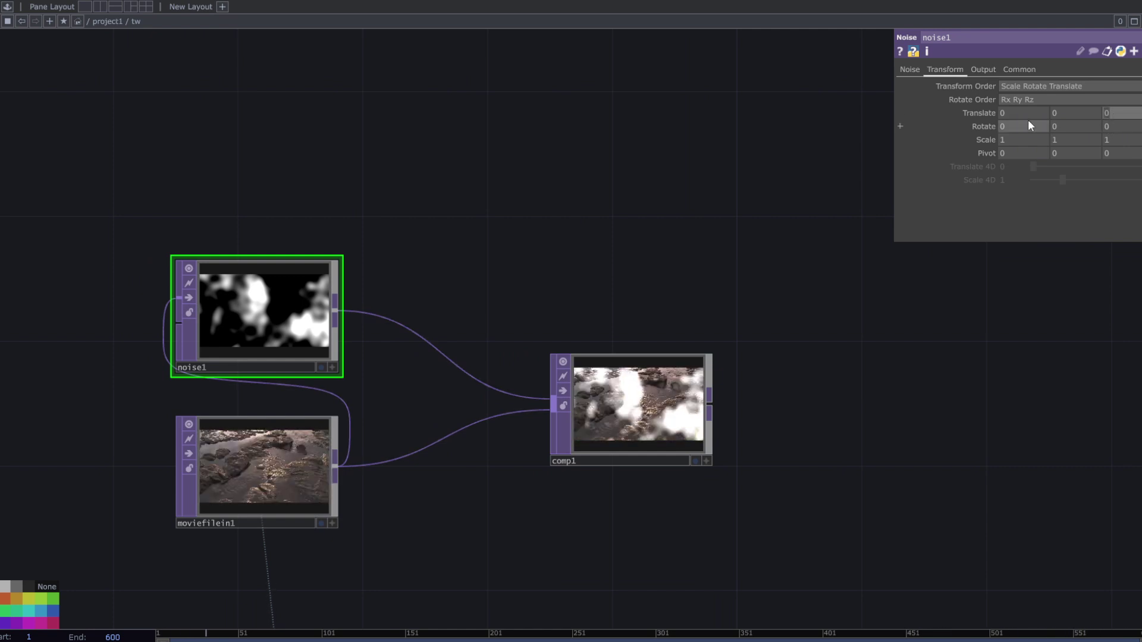
type("absTim")
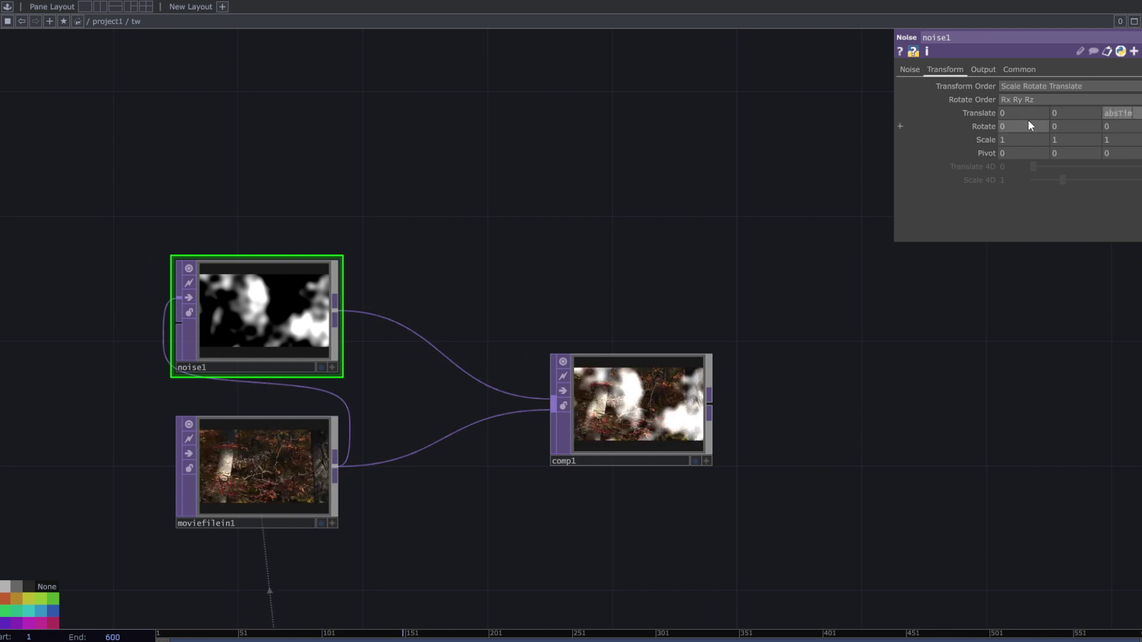
type("e.seconds")
key("Return")
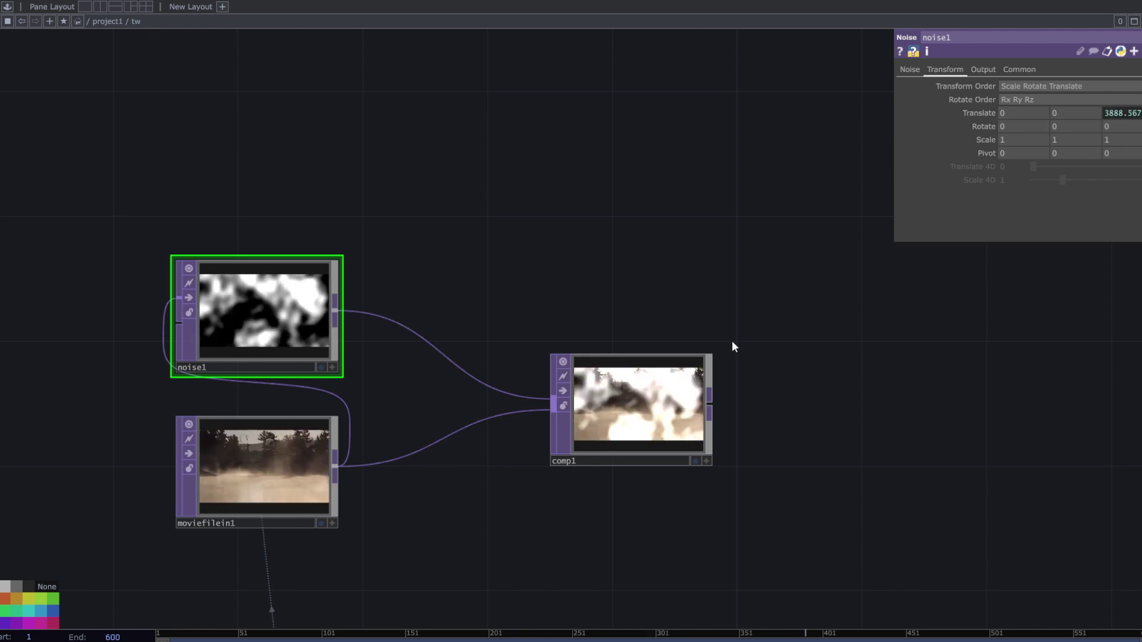
Add an Edge TOP fed by the Composite TOP's output and place it beside the Composite
scroll(744, 428, "up", 2)
left_click_drag(757, 434, 453, 328)
left_click(453, 326)
left_click(684, 336)
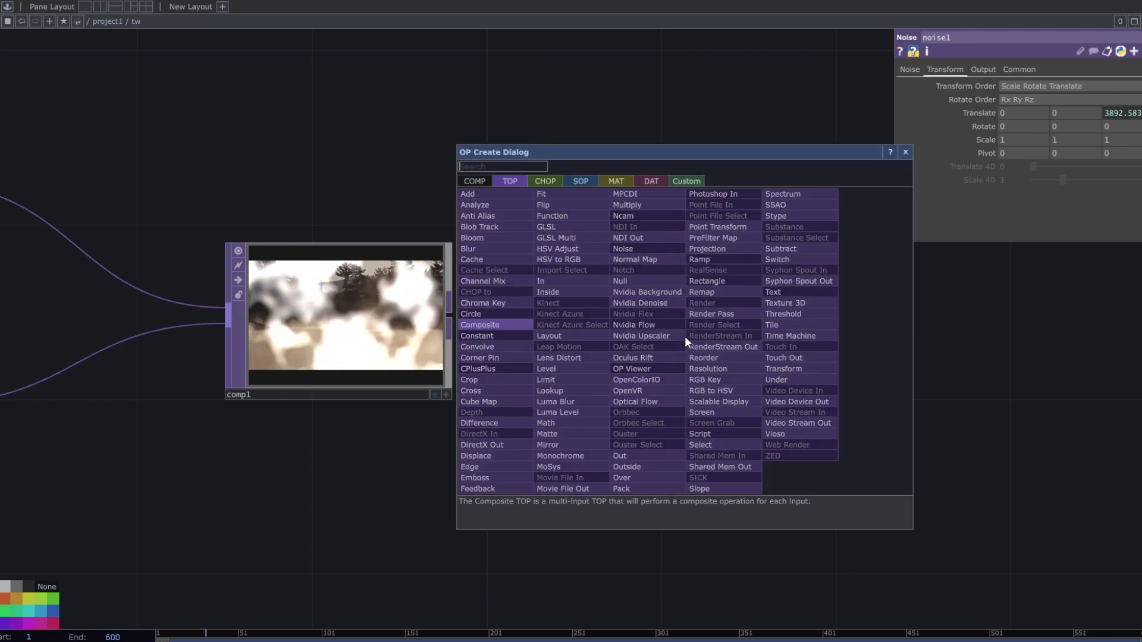
type("e")
left_click(496, 468)
scroll(732, 327, "up", 3)
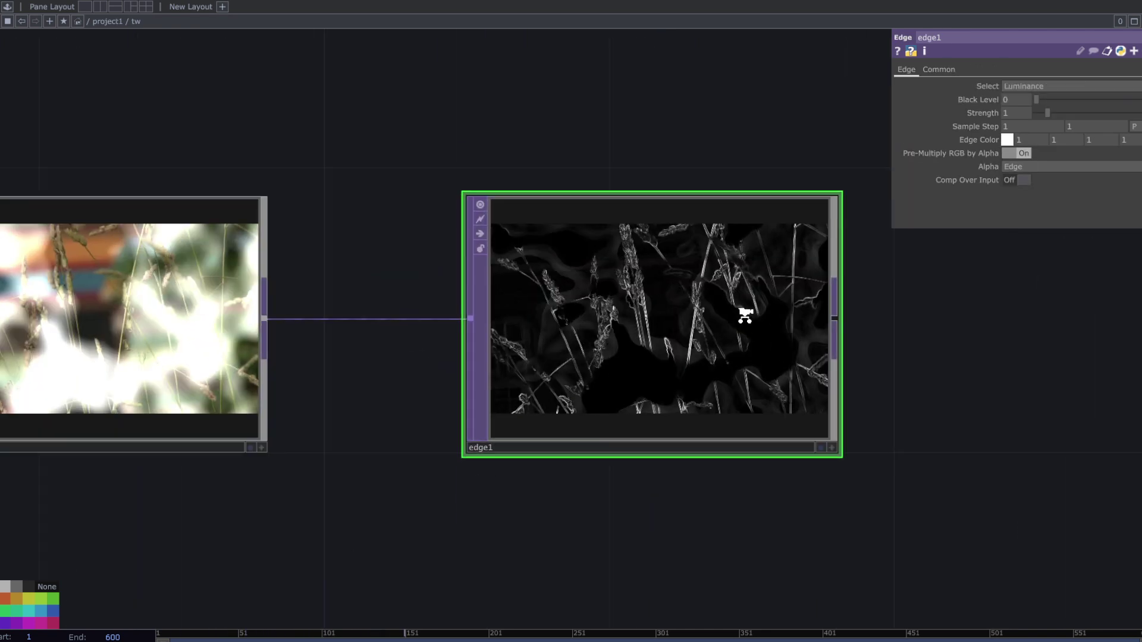
Move the Edge TOP up above the Composite's right side and the Noise TOP closer to the Composite
scroll(739, 316, "down", 3)
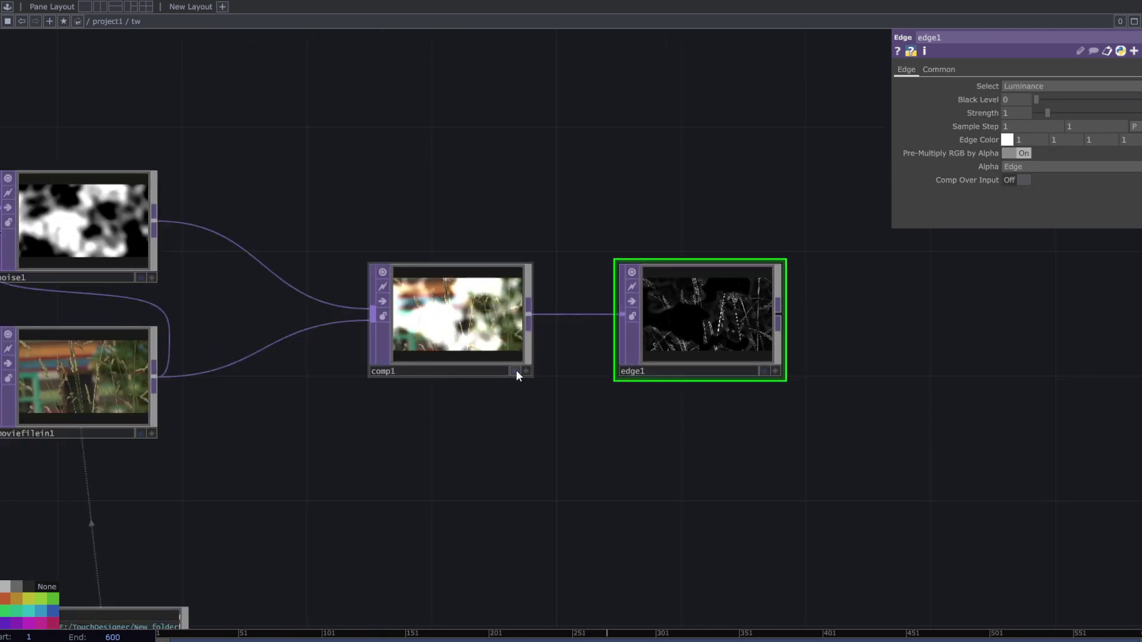
left_click_drag(477, 420, 538, 423)
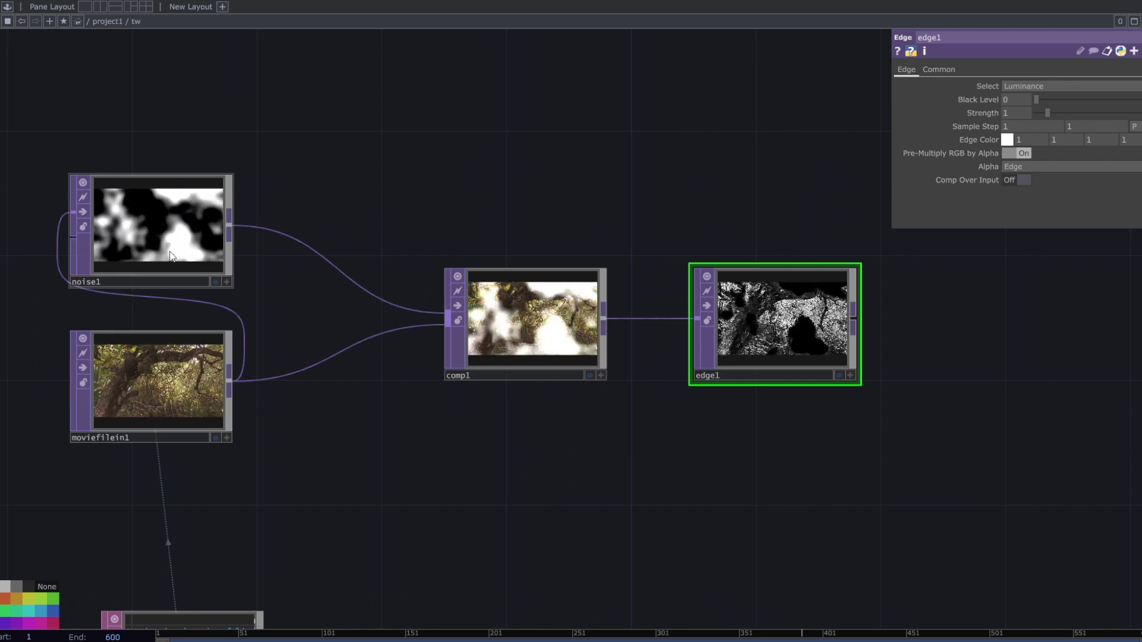
left_click(170, 252)
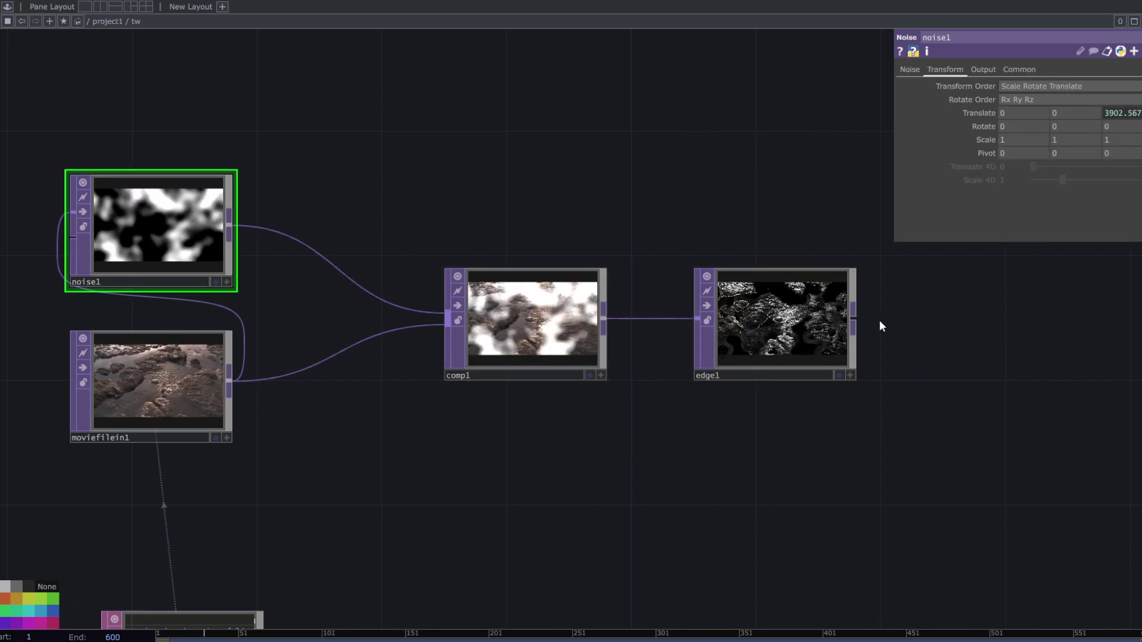
left_click_drag(802, 325, 708, 202)
left_click_drag(664, 306, 770, 461)
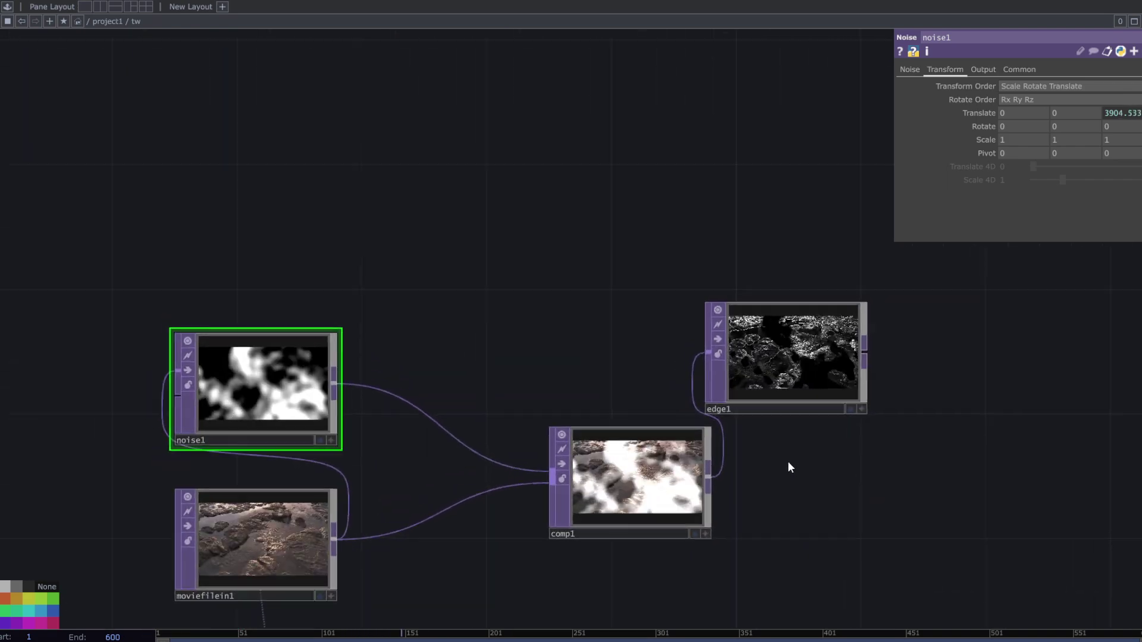
left_click_drag(341, 422, 496, 390)
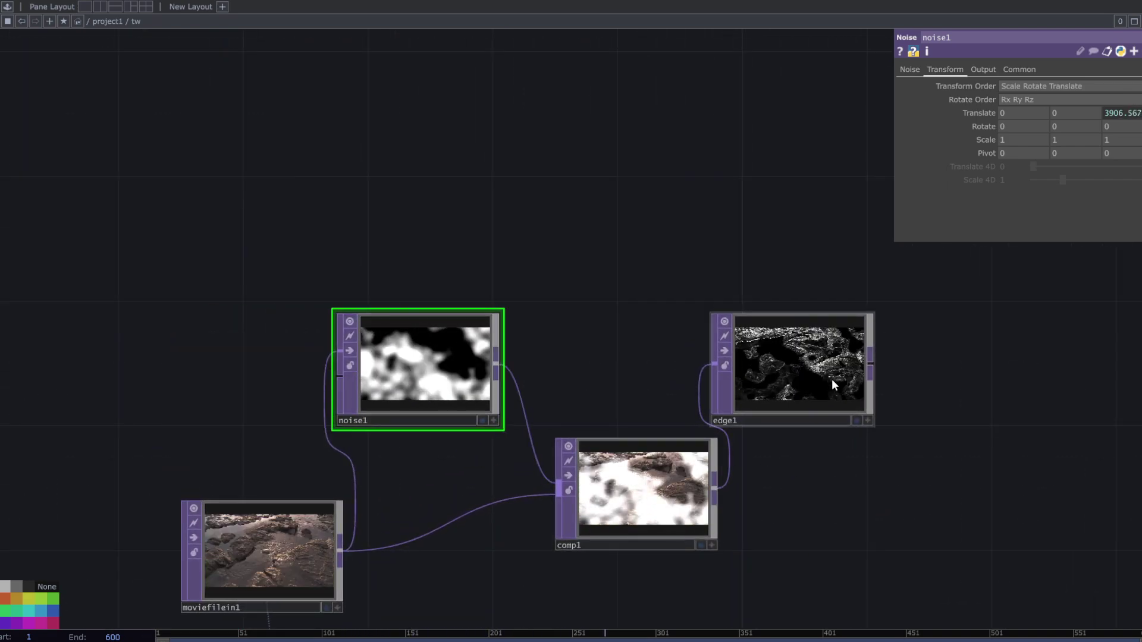
Set the Noise TOP's Amplitude to 1.73, Offset to 0.192, Exponent to 0.56 and Harmonic Gain to 0.58
scroll(831, 379, "up", 3)
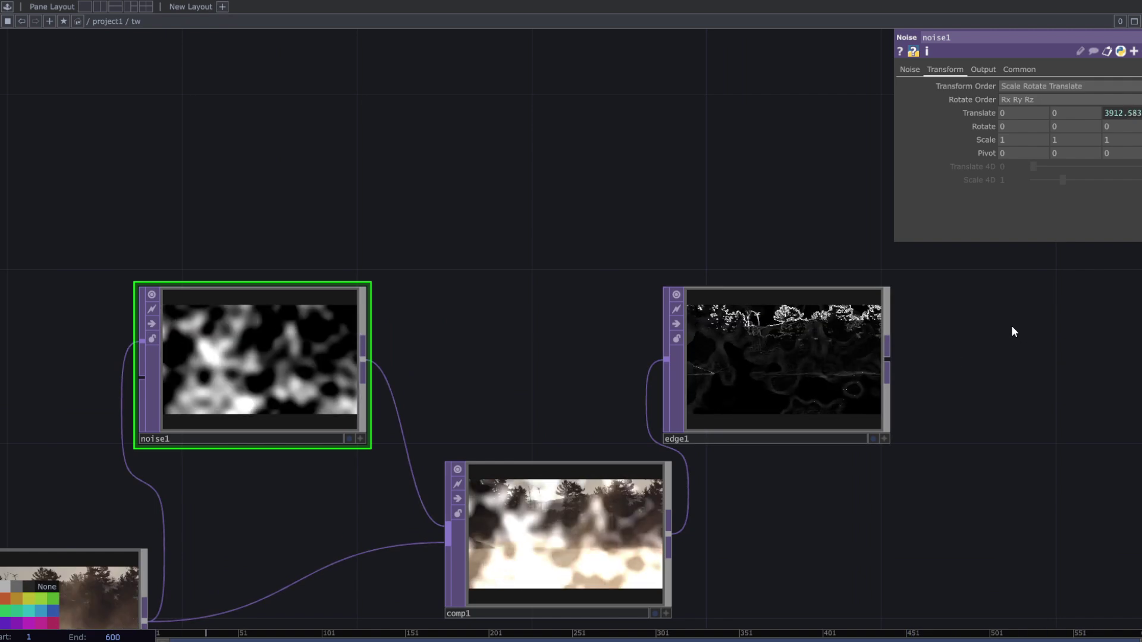
left_click(911, 68)
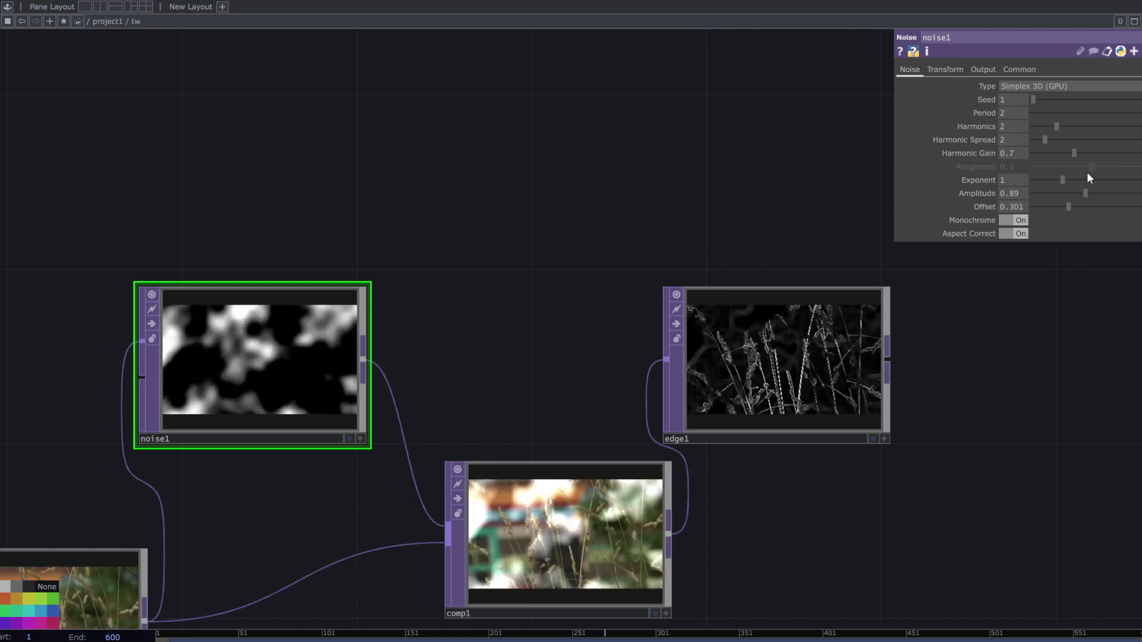
left_click_drag(1083, 191, 1133, 198)
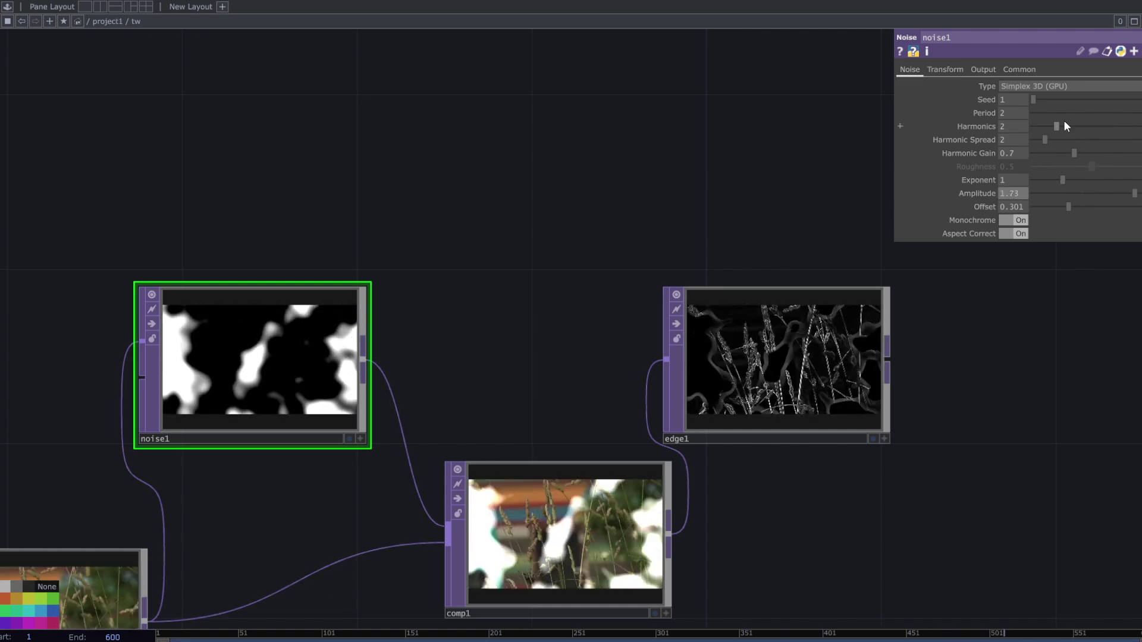
left_click_drag(1100, 203, 1048, 223)
left_click_drag(1061, 178, 1074, 155)
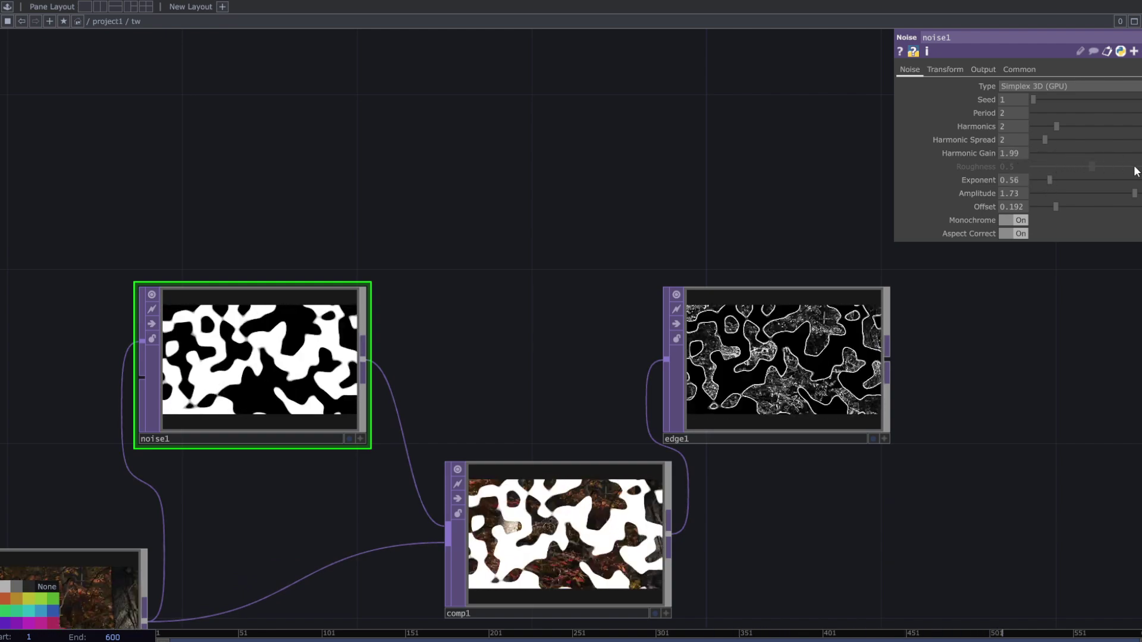
key("ctrl+z")
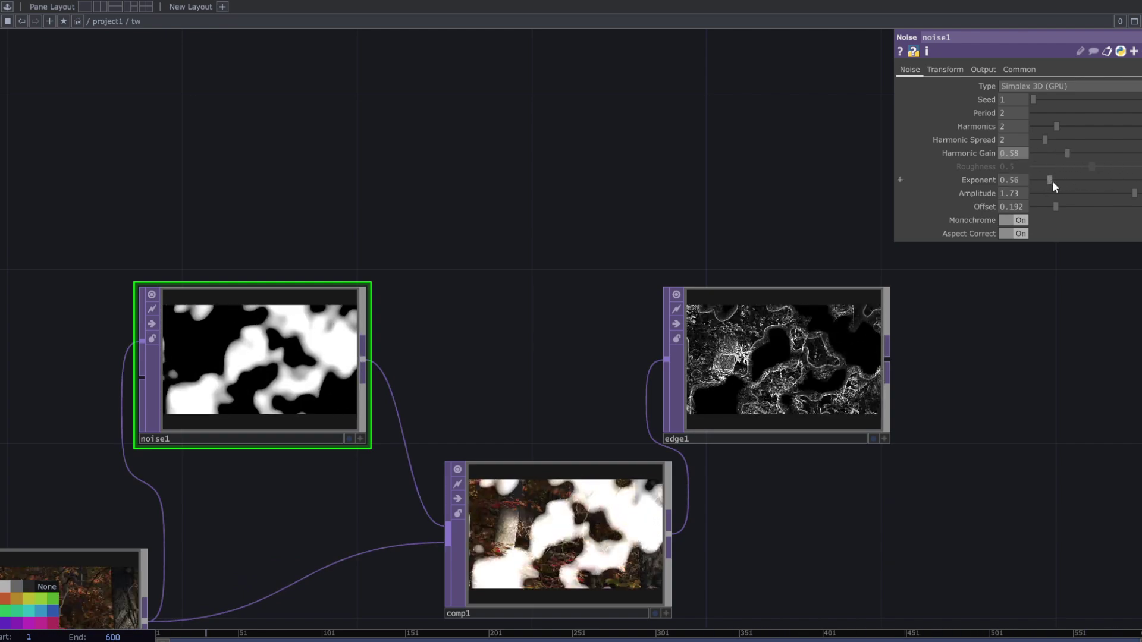
Move the Edge TOP level with the Composite TOP, to its right
left_click_drag(845, 476, 545, 363)
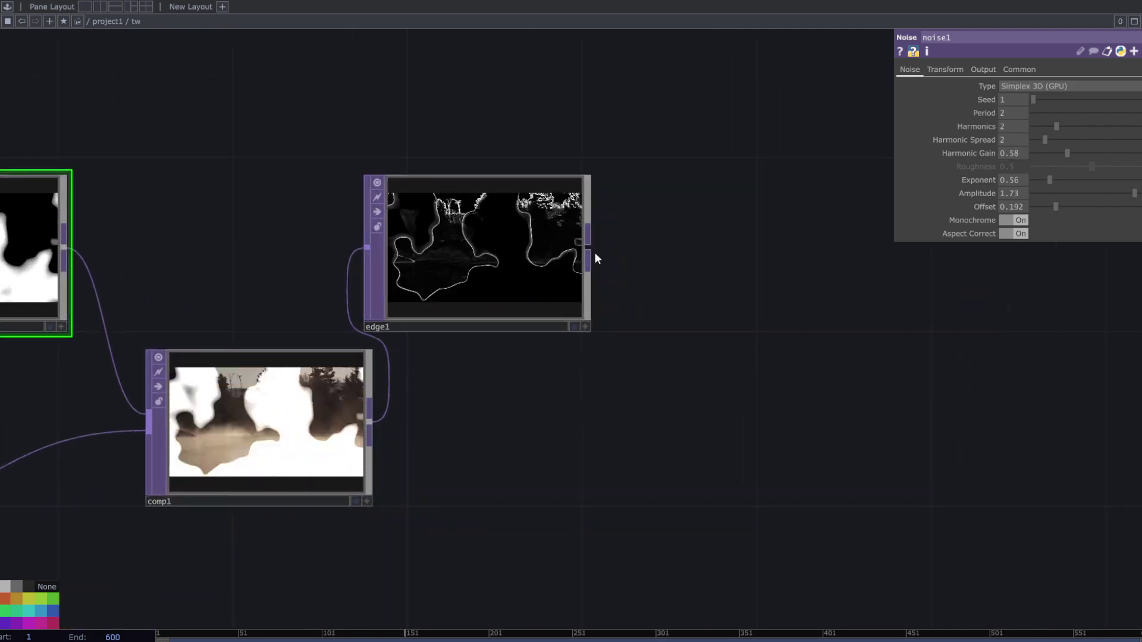
left_click_drag(547, 253, 676, 428)
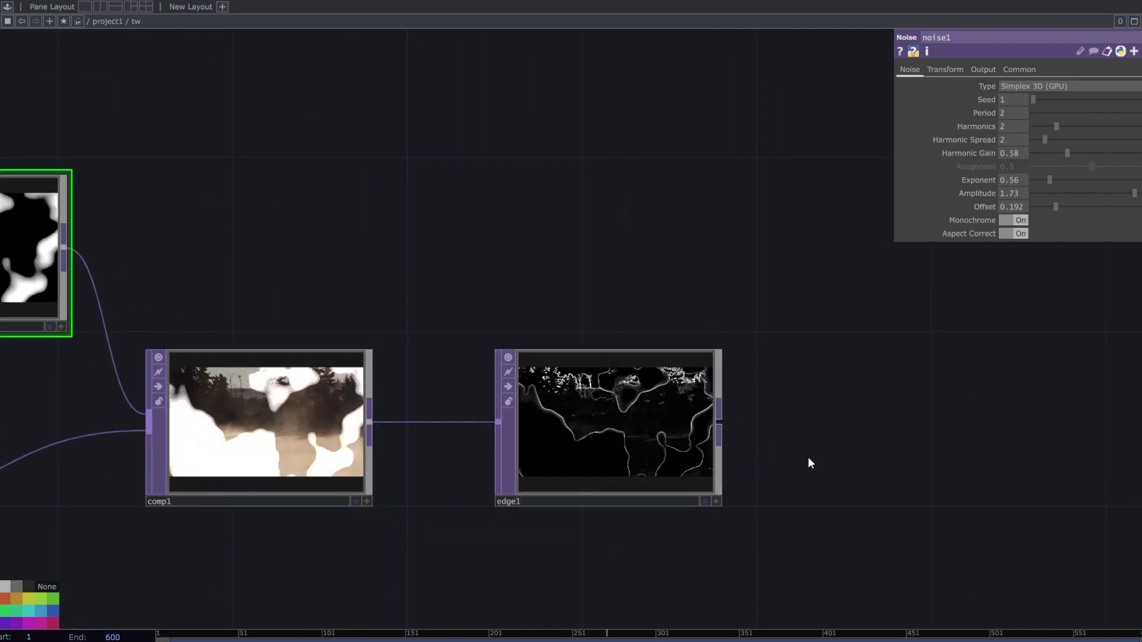
Add a Feedback TOP fed by the Edge TOP's output and place it below and to the right of the Edge
scroll(636, 372, "right", 2)
scroll(636, 372, "down", 2)
scroll(621, 366, "up", 3)
scroll(571, 351, "right", 2)
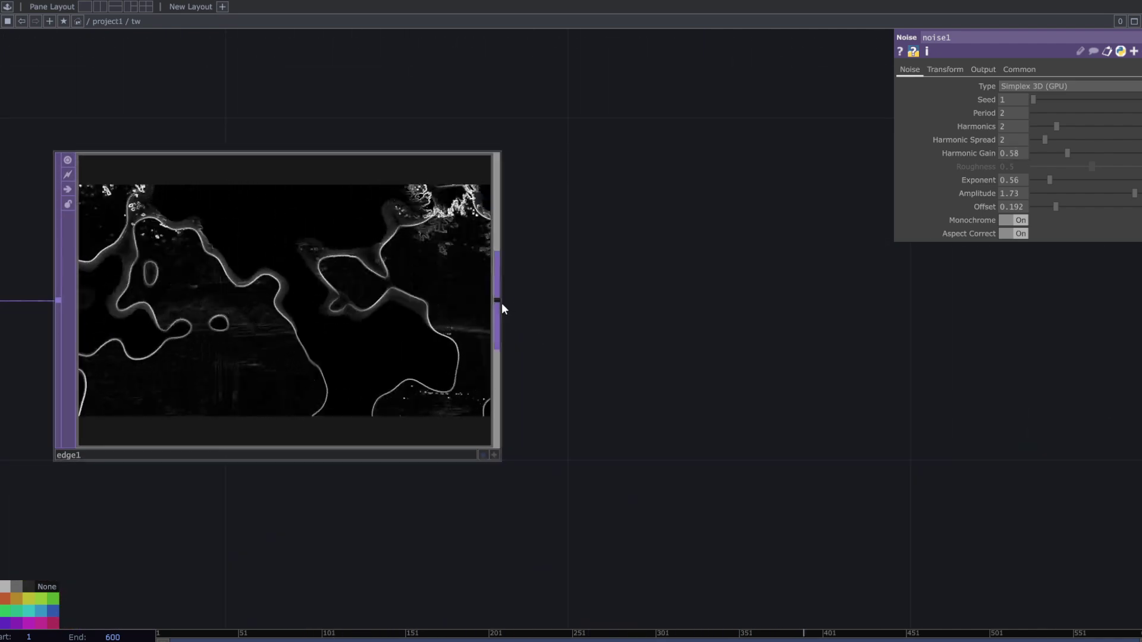
left_click_drag(498, 301, 848, 531)
type("f")
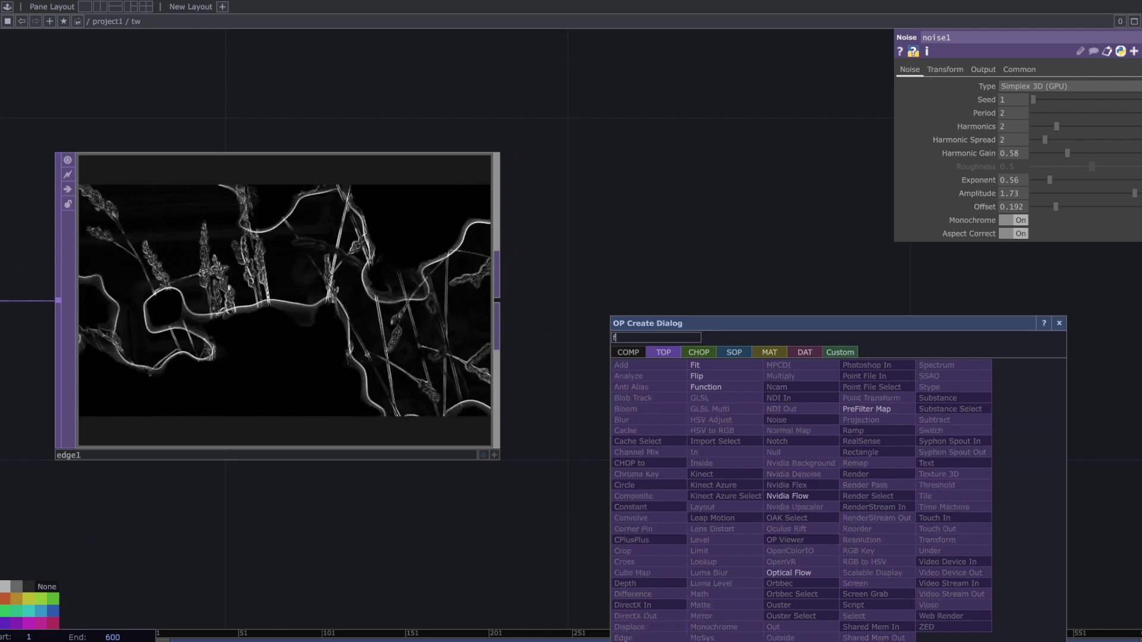
left_click(648, 641)
left_click(791, 477)
scroll(1035, 532, "down", 1)
scroll(1039, 533, "down", 3)
left_click_drag(879, 457, 476, 310)
left_click_drag(553, 408, 589, 537)
Add a Level TOP fed by the Feedback TOP and place it to the right of it
right_click(652, 482)
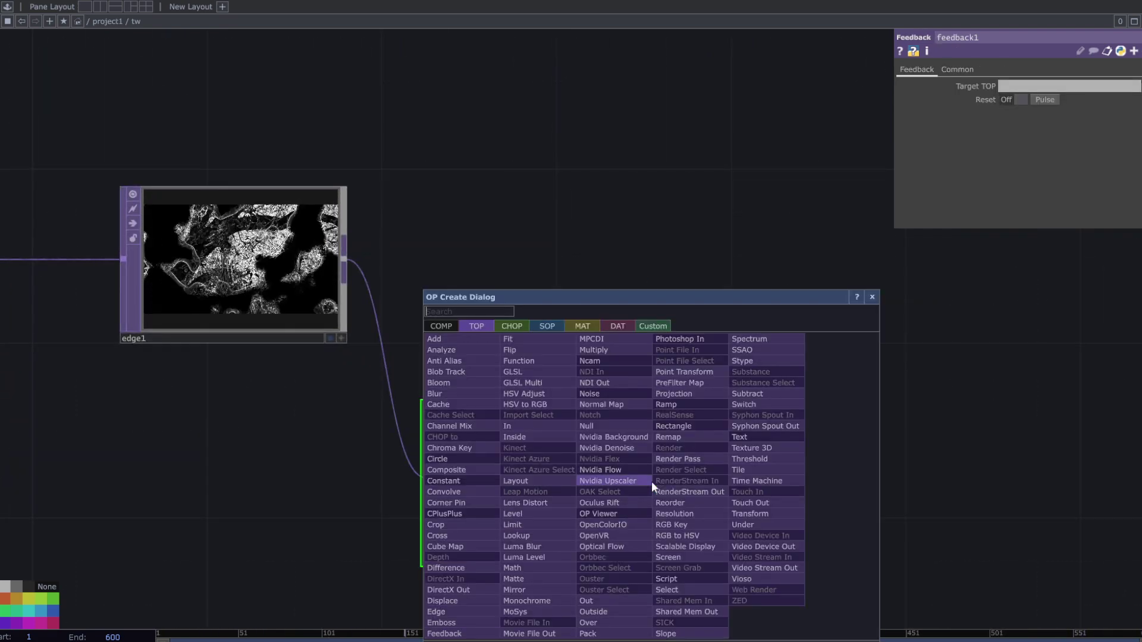
left_click(546, 515)
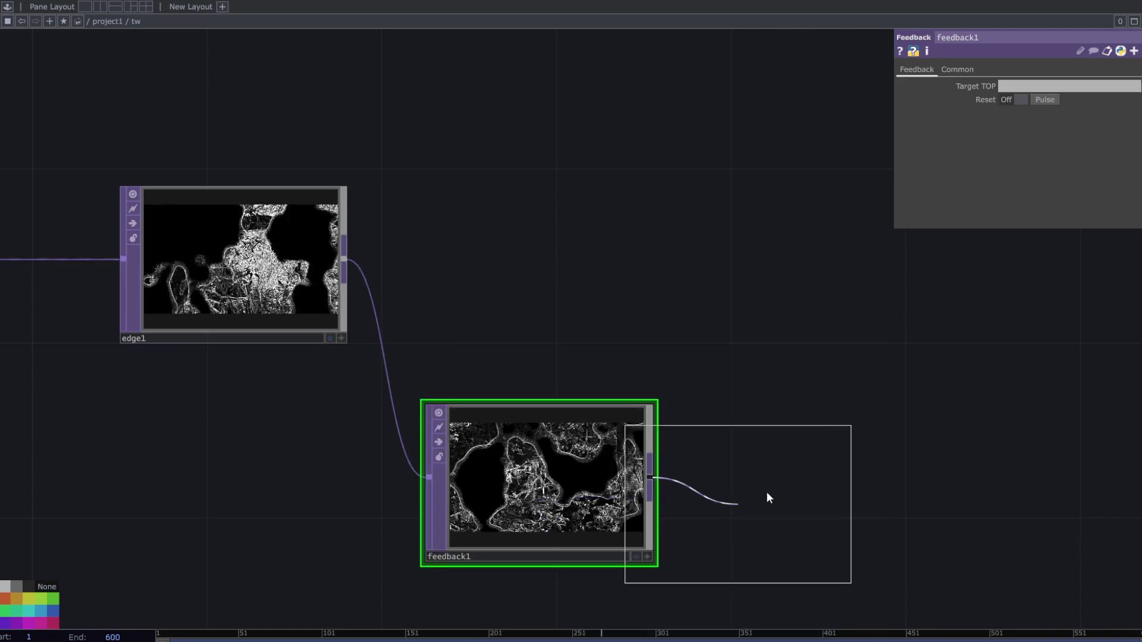
left_click(844, 483)
Place an Add TOP after the Level TOP and connect the Edge TOP as its first input, with the Level TOP as second
left_click_drag(818, 362, 599, 282)
key("Tab")
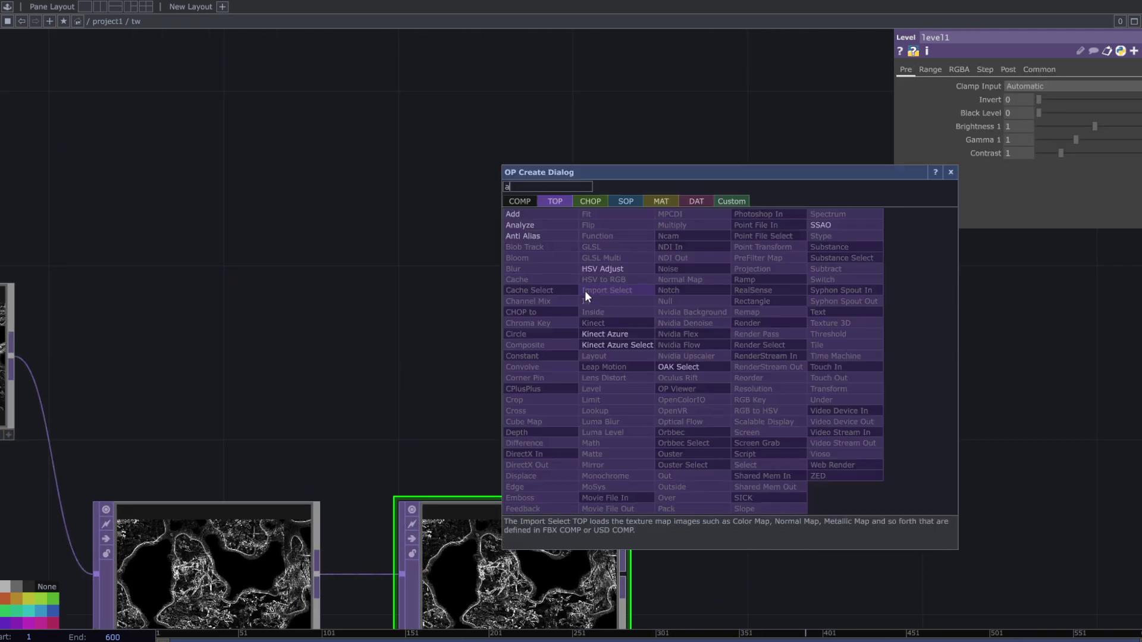
left_click(559, 209)
left_click(808, 321)
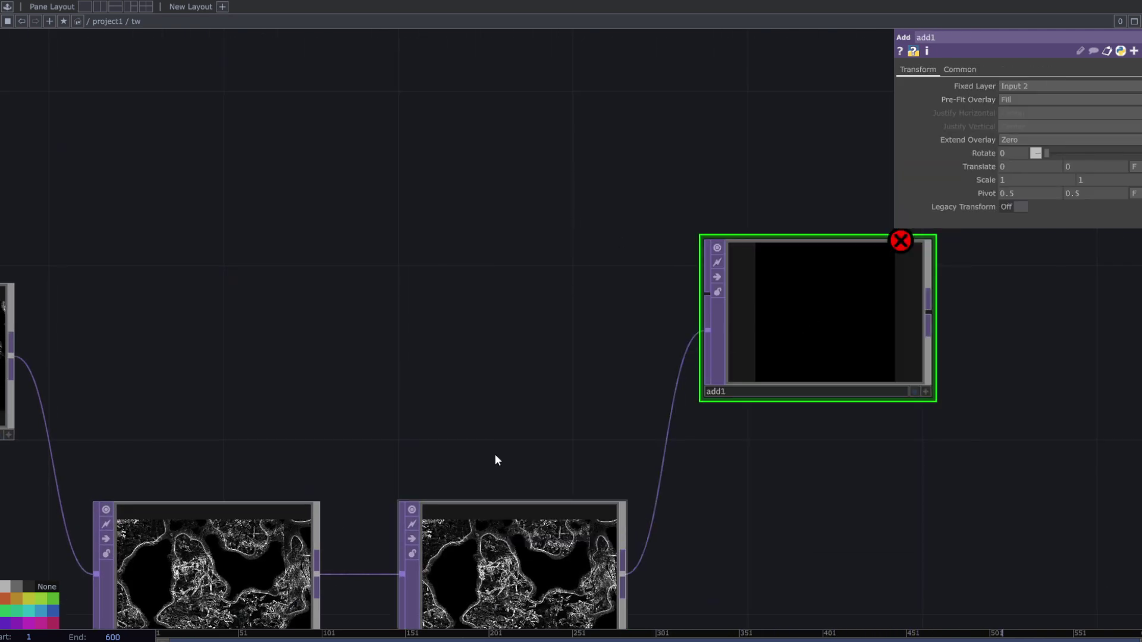
left_click_drag(343, 384, 623, 401)
middle_click_drag(623, 401, 428, 376)
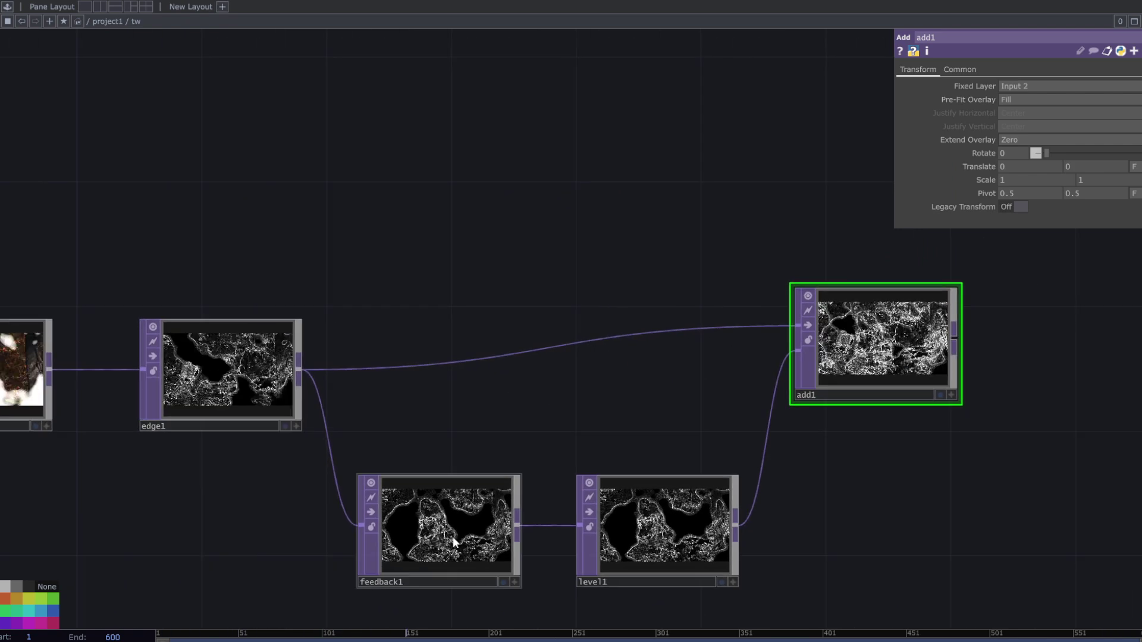
Set the Feedback TOP's Target TOP to add1
left_click(452, 536)
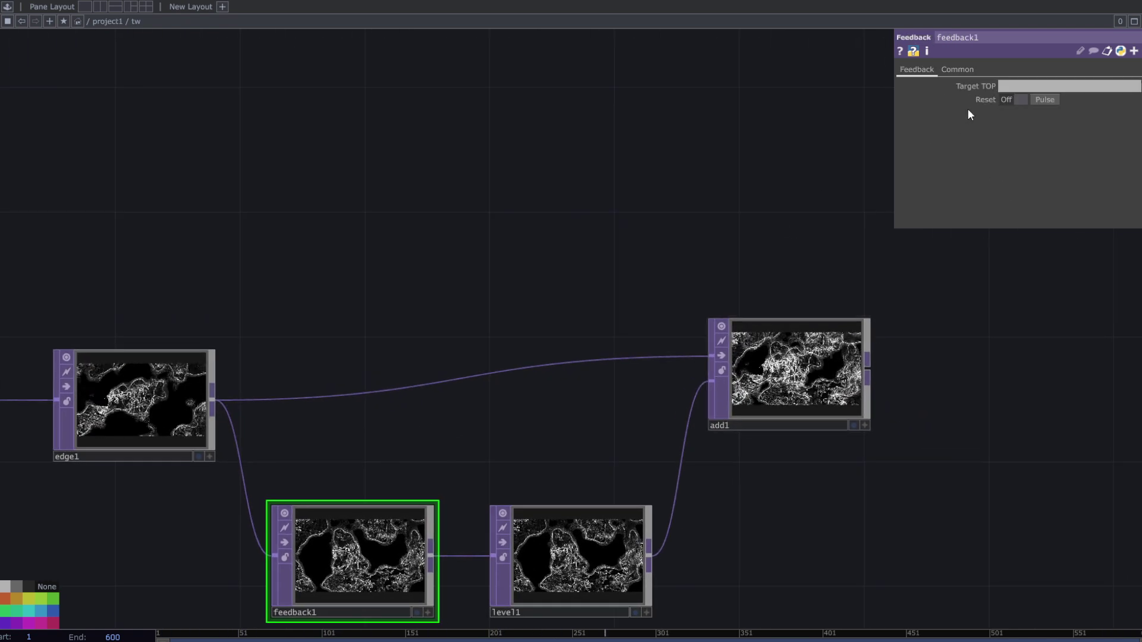
left_click_drag(744, 475, 747, 433)
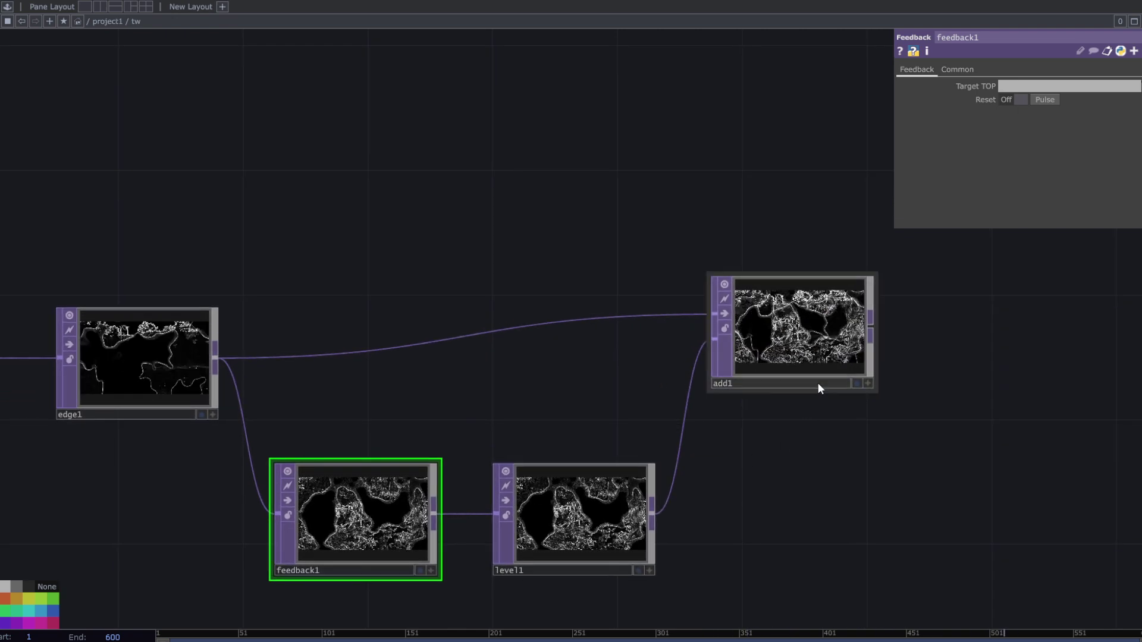
left_click_drag(819, 383, 1025, 90)
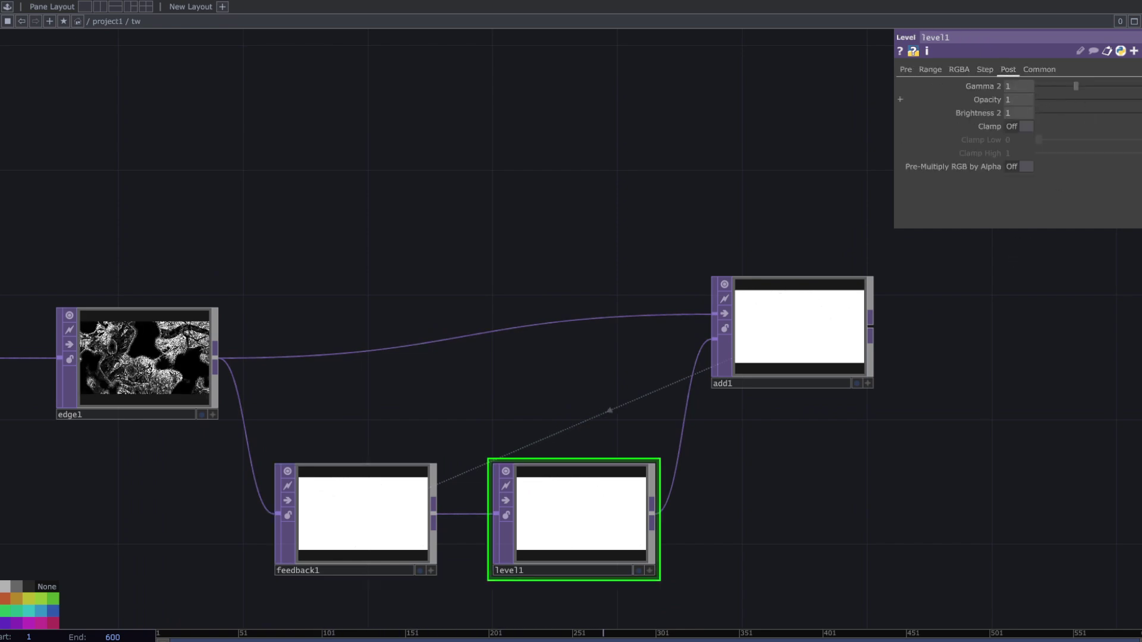
Lower the Level TOP's post Opacity to 0.804
left_click_drag(1141, 103, 1140, 104)
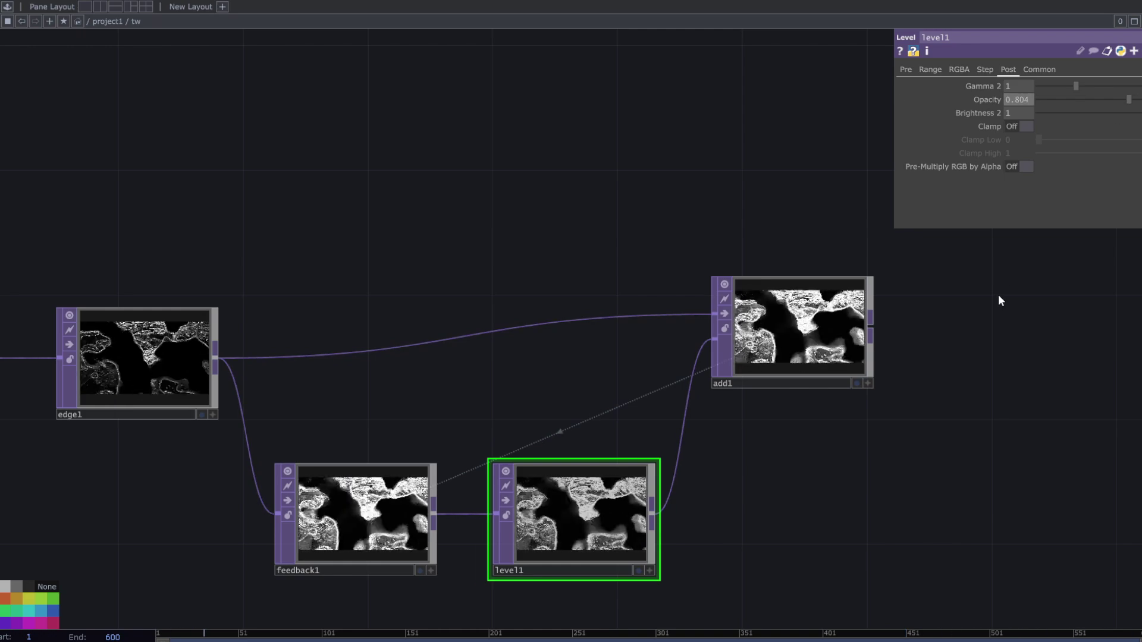
scroll(997, 298, "down", 5)
left_click_drag(534, 422, 571, 483)
scroll(1045, 403, "up", 3)
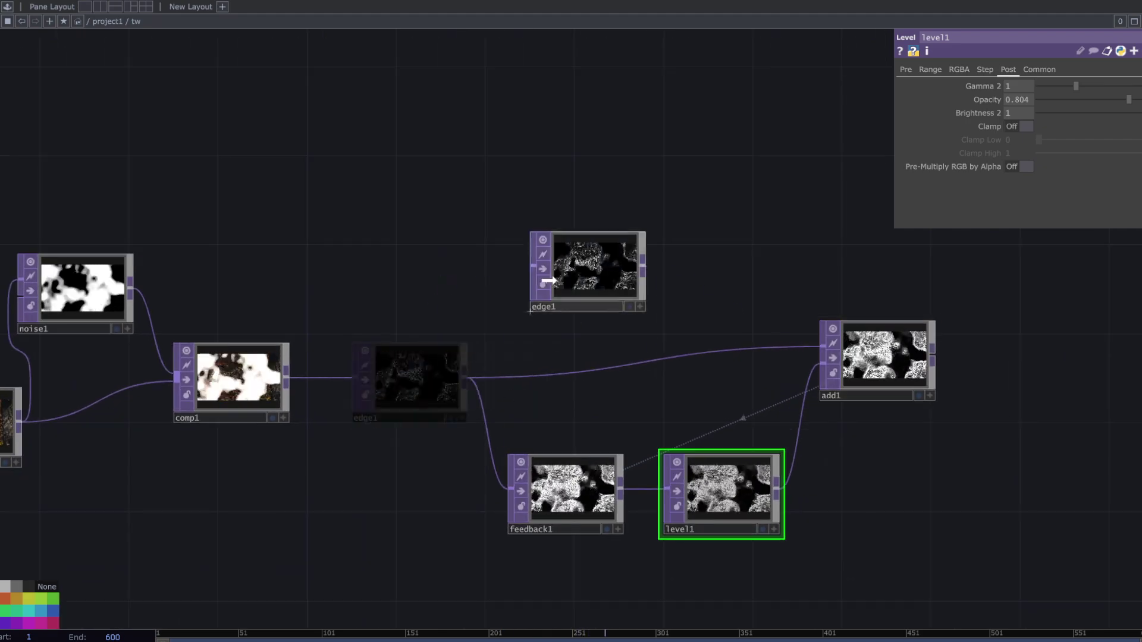
Move the Edge TOP up and to the right to make room between it and comp1
left_click_drag(544, 280, 544, 280)
scroll(449, 322, "up", 4)
left_click_drag(455, 338, 363, 356)
scroll(458, 333, "down", 1)
scroll(490, 381, "down", 1)
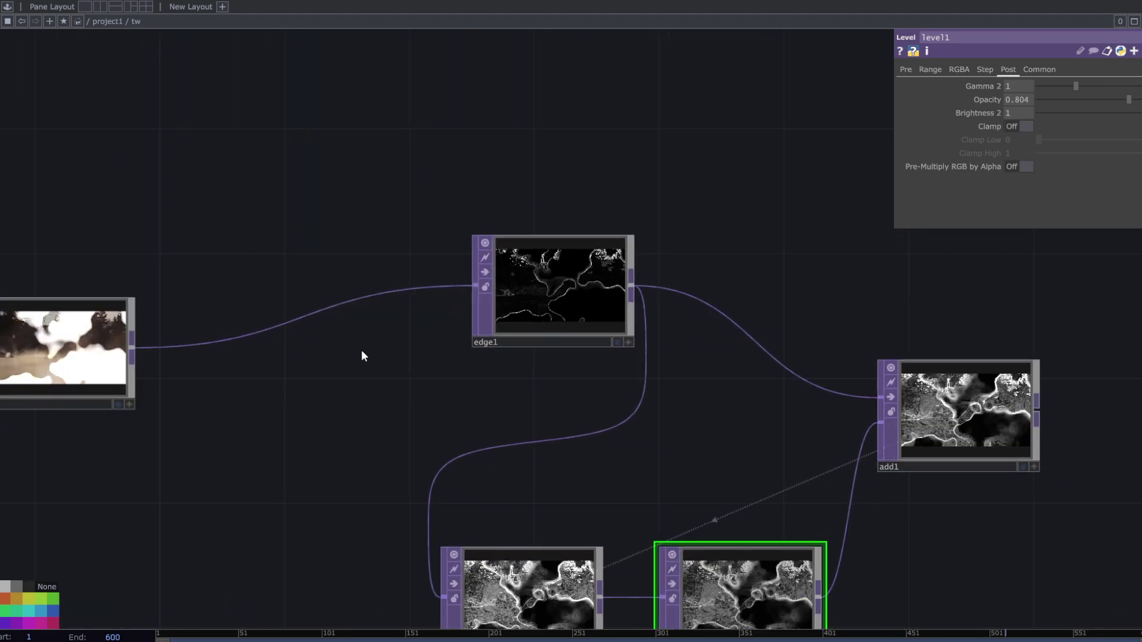
Insert a Threshold TOP on the connection between comp1 and the Edge TOP and set its Threshold to 0.549
right_click(276, 326)
left_click(283, 312)
type("th")
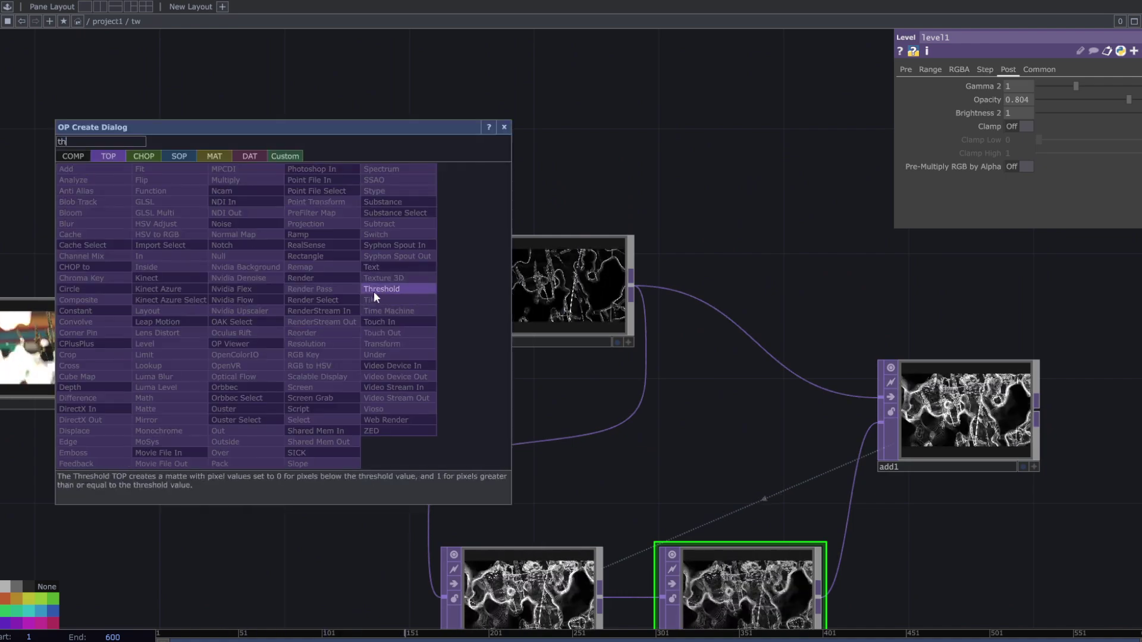
left_click(375, 290)
left_click(336, 328)
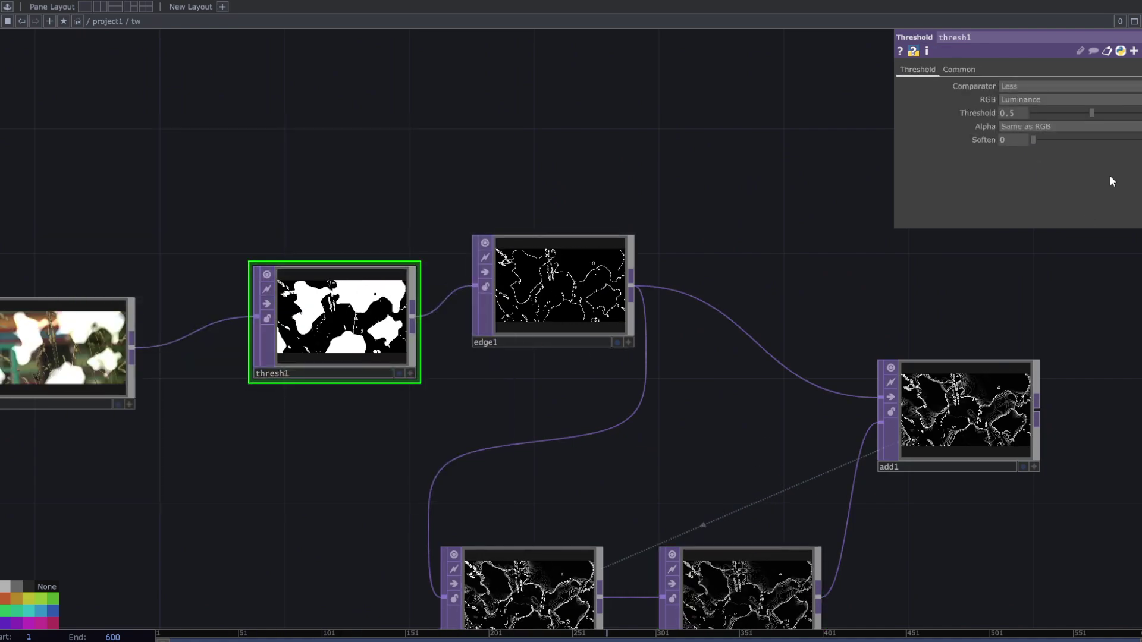
left_click_drag(1099, 113, 1106, 116)
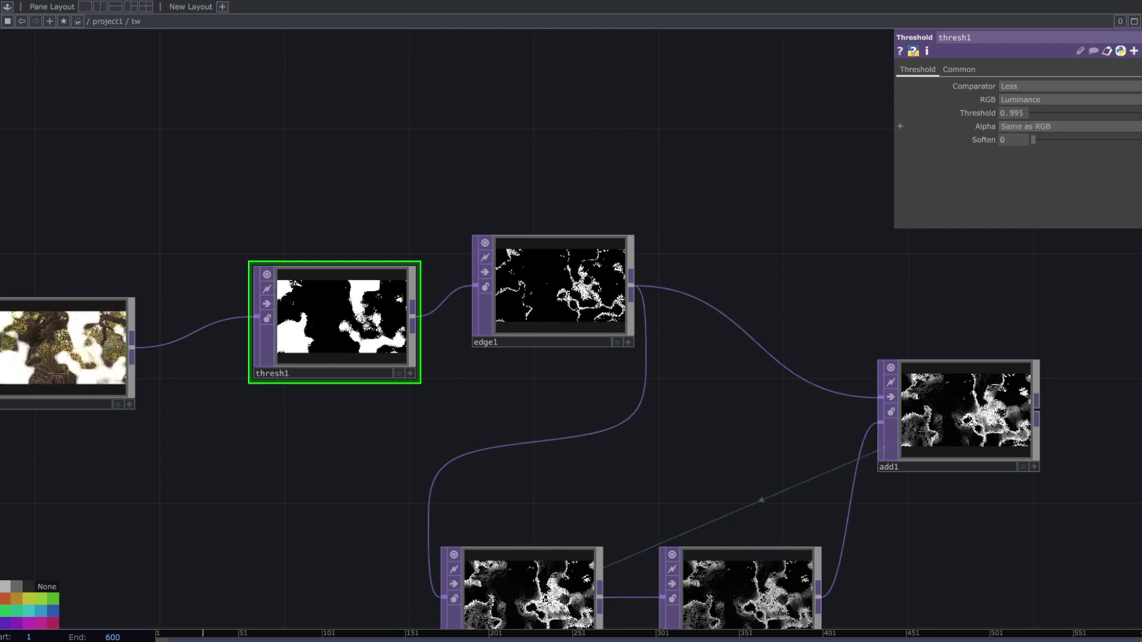
mouse_move(1110, 134)
left_mouse_down()
mouse_move(1062, 135)
mouse_move(1099, 132)
left_mouse_up()
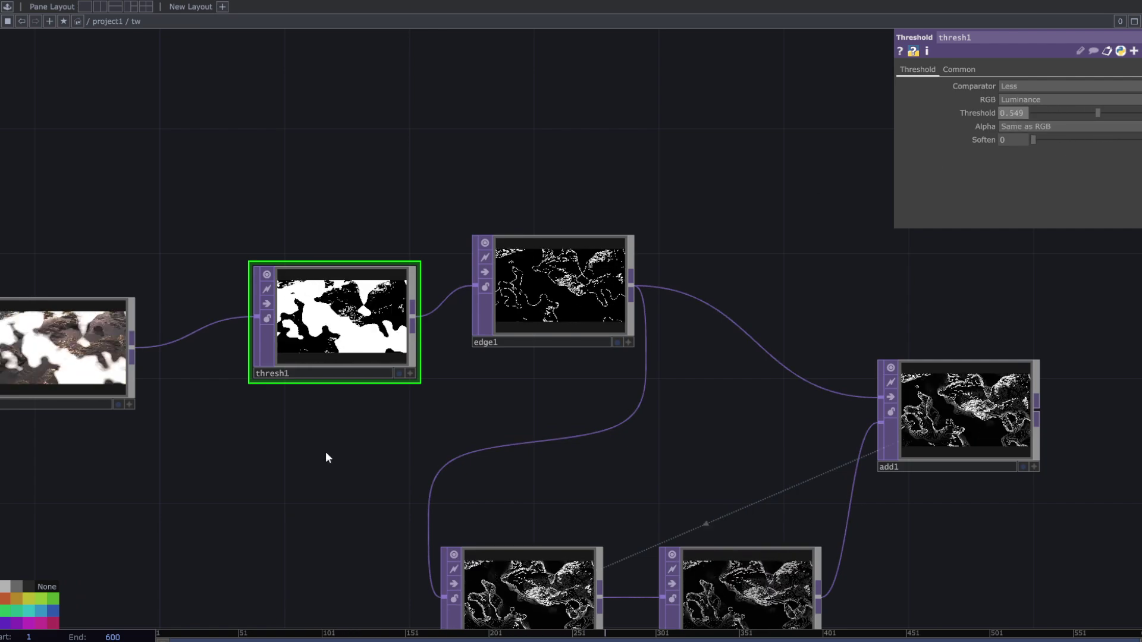
Set the Operation of comp1 to Overlay and turn on Swap Operation Order
left_click_drag(209, 431, 601, 467)
left_click(273, 370)
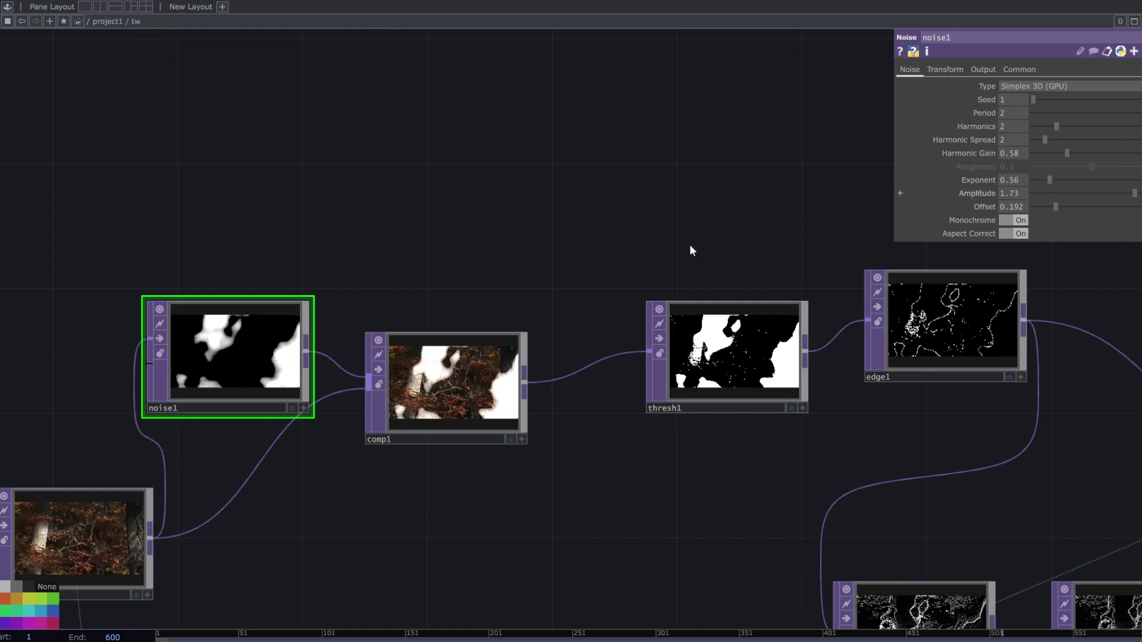
left_click(452, 380)
left_click(1028, 139)
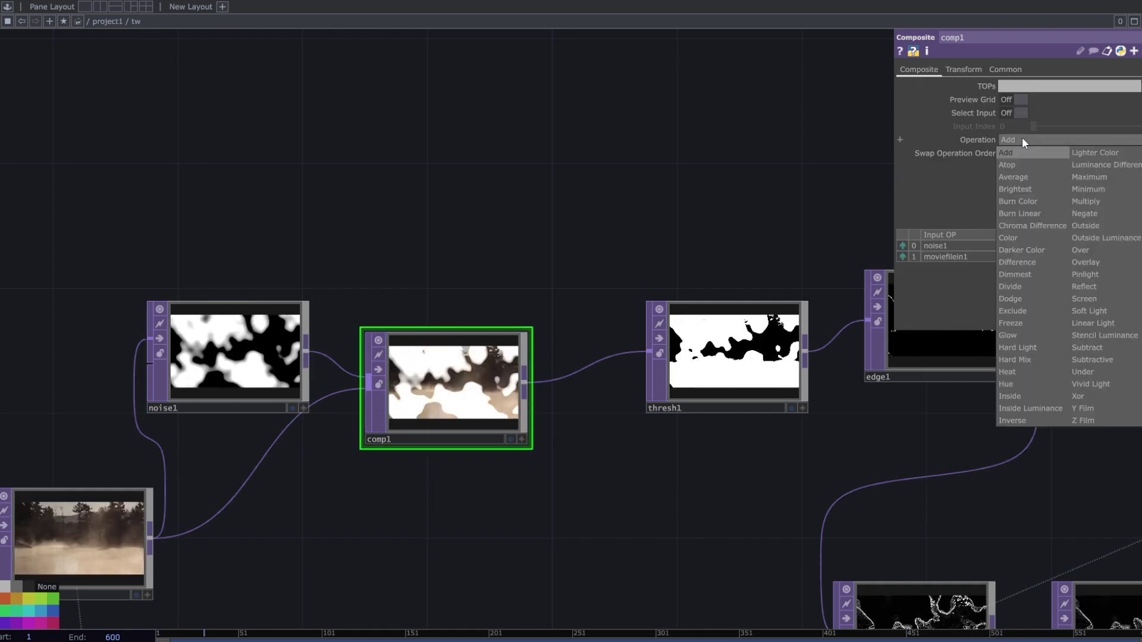
left_click(1092, 261)
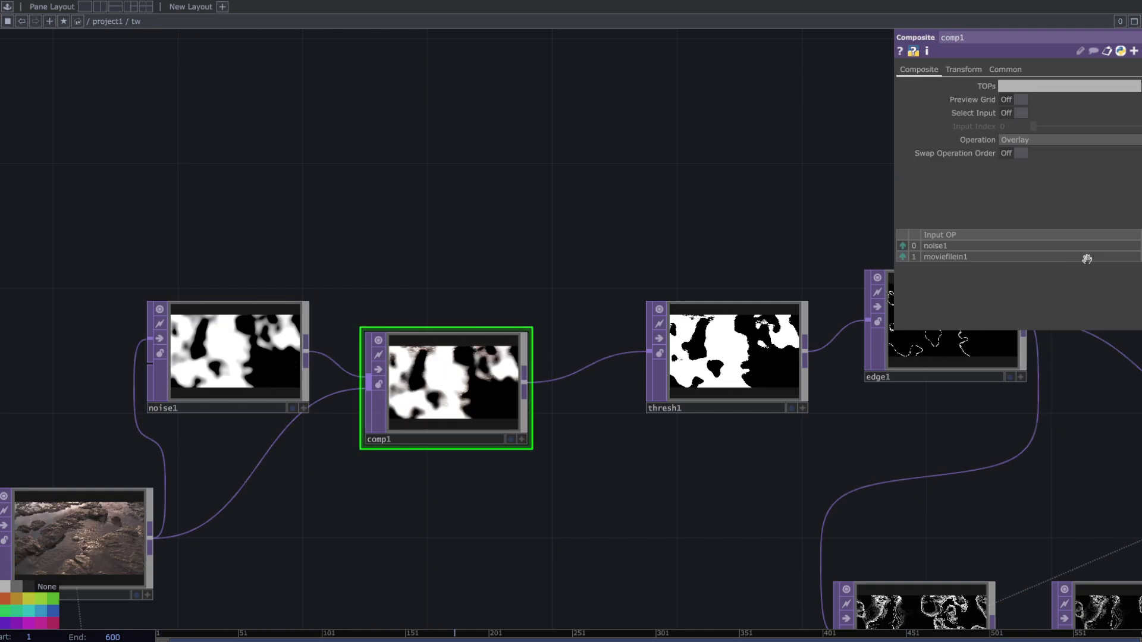
left_click(1013, 153)
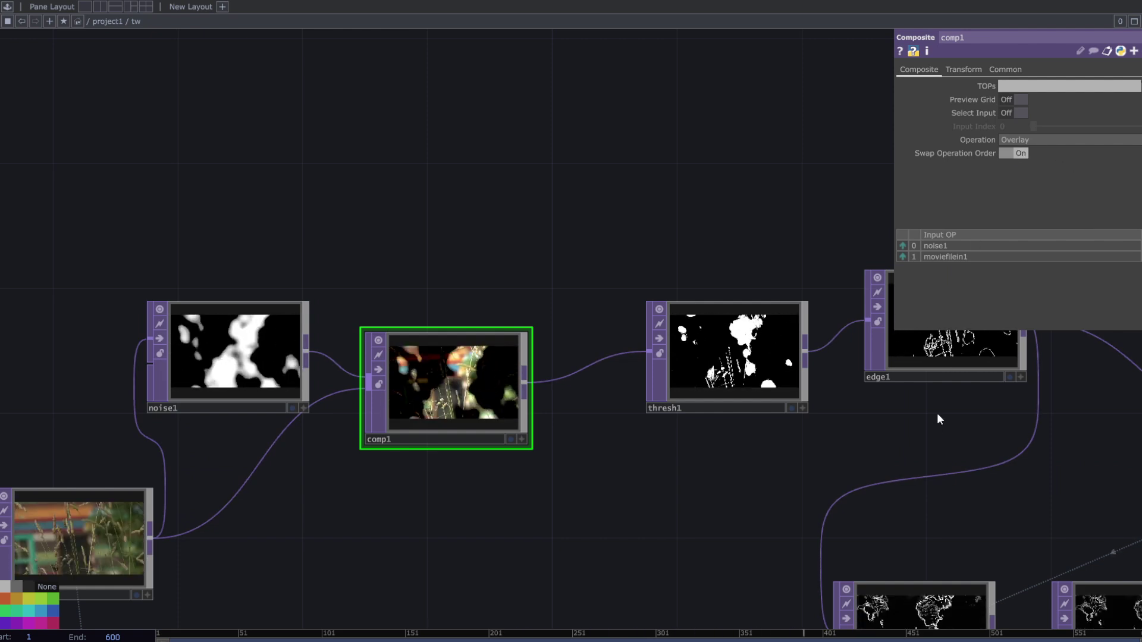
Examine the edge trails in the Add TOP's output up close
left_click_drag(937, 413, 748, 457)
left_click_drag(793, 421, 487, 260)
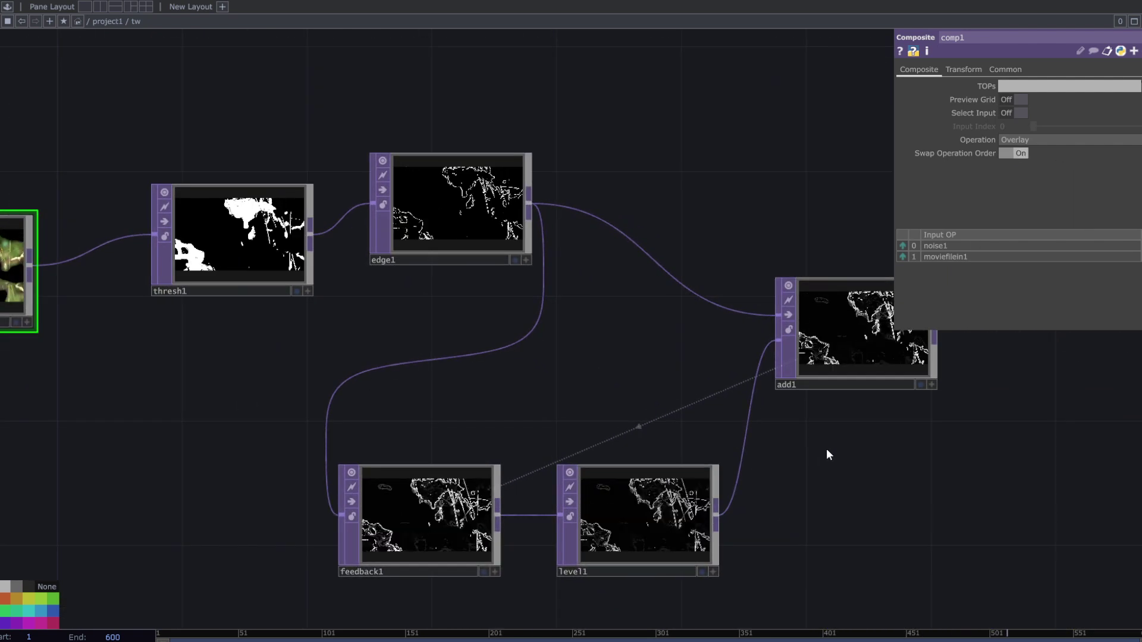
scroll(830, 351, "up", 5)
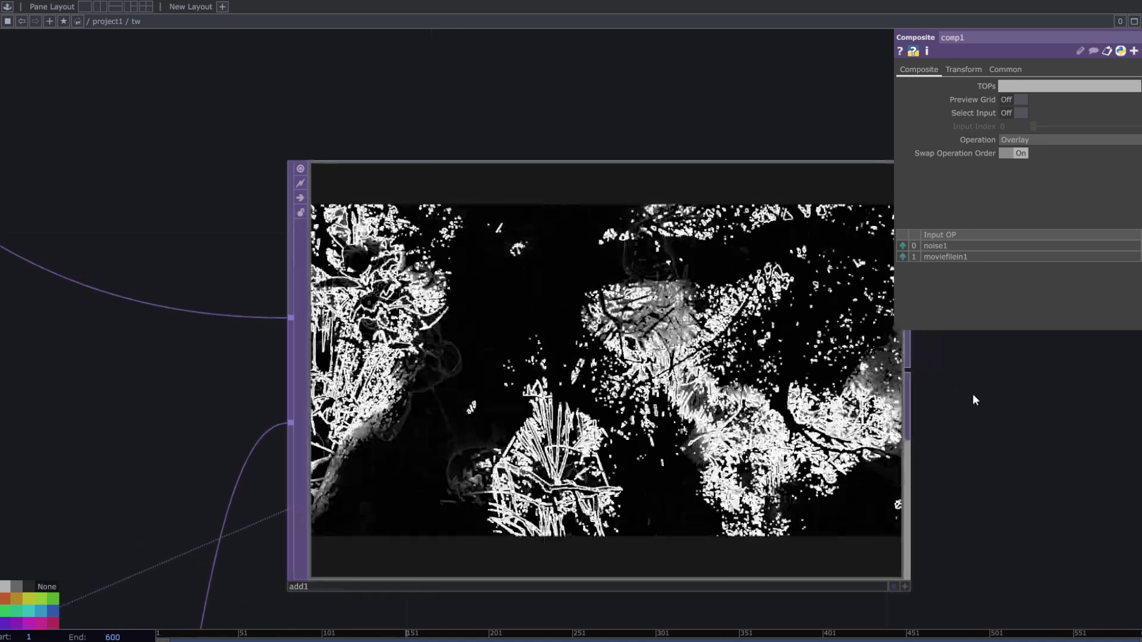
scroll(653, 353, "up", 2)
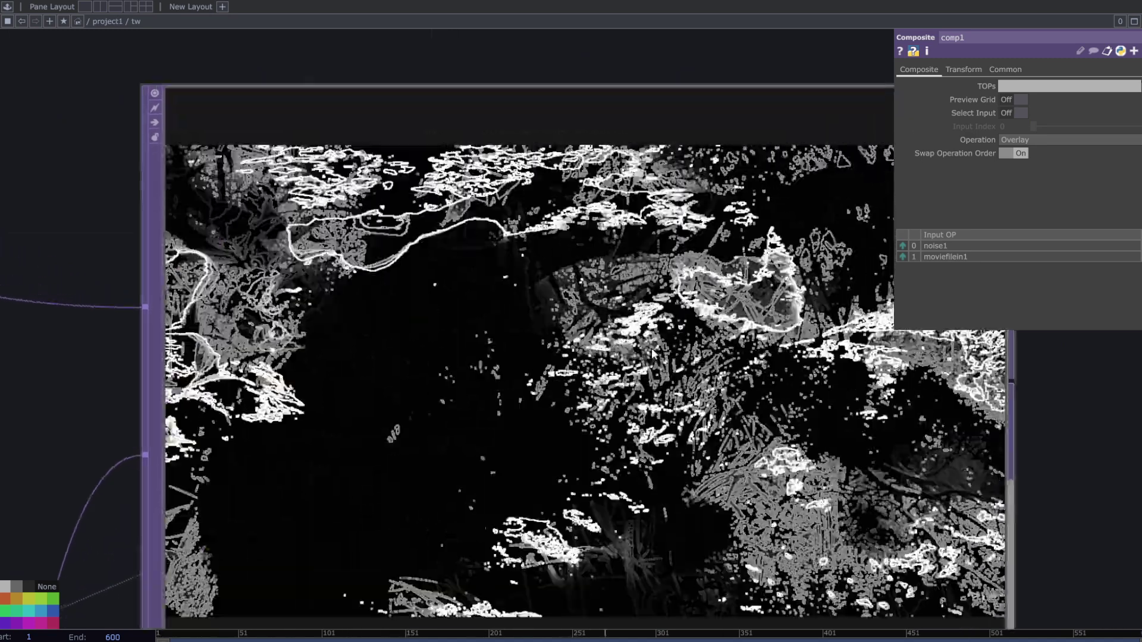
scroll(652, 354, "down", 2)
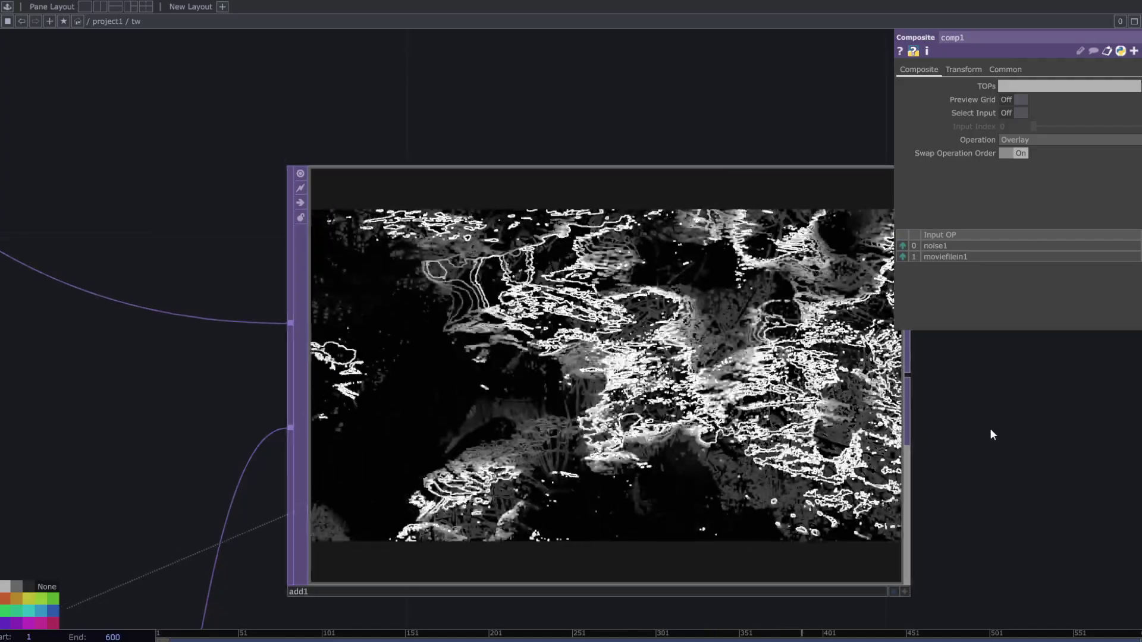